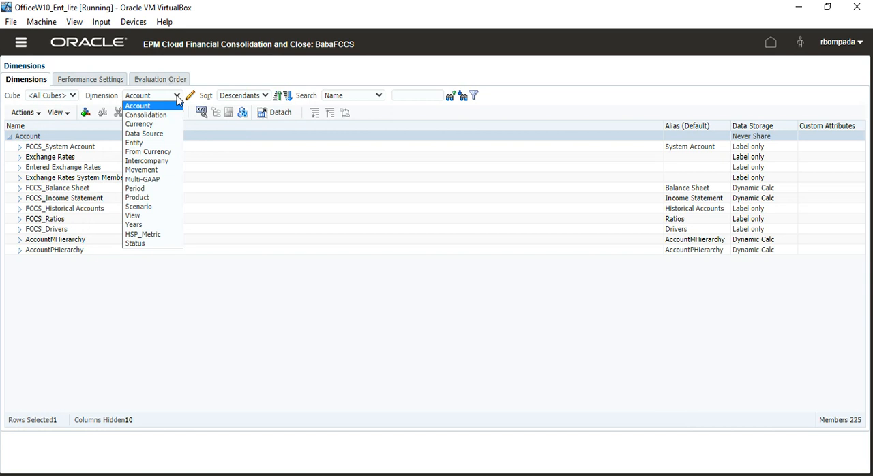
- Display the Scenario dimension and go through its Actual, Budget, ForeCast and Variance members
{"action": "left_click", "coordinate": [163, 206]}
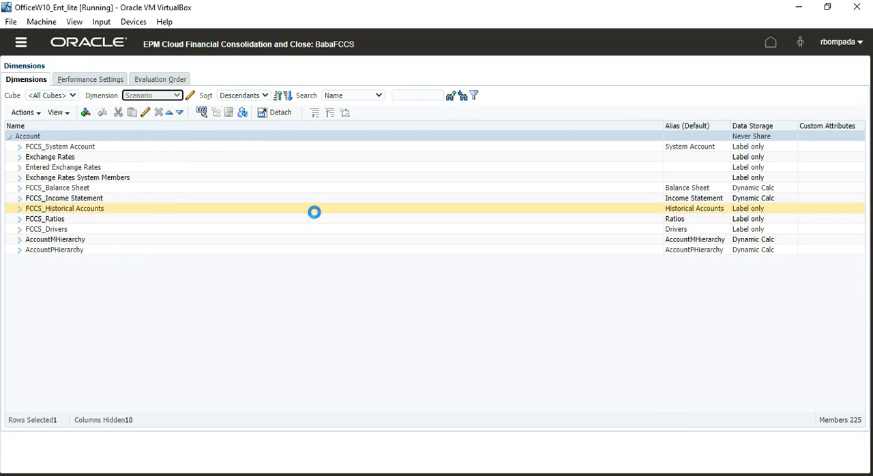
{"action": "left_click", "coordinate": [59, 146]}
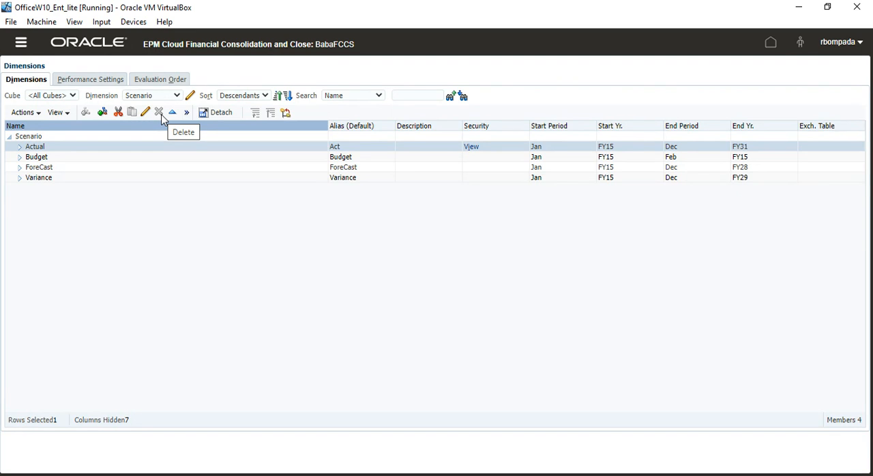
{"action": "left_click", "coordinate": [124, 160]}
{"action": "left_click", "coordinate": [107, 168]}
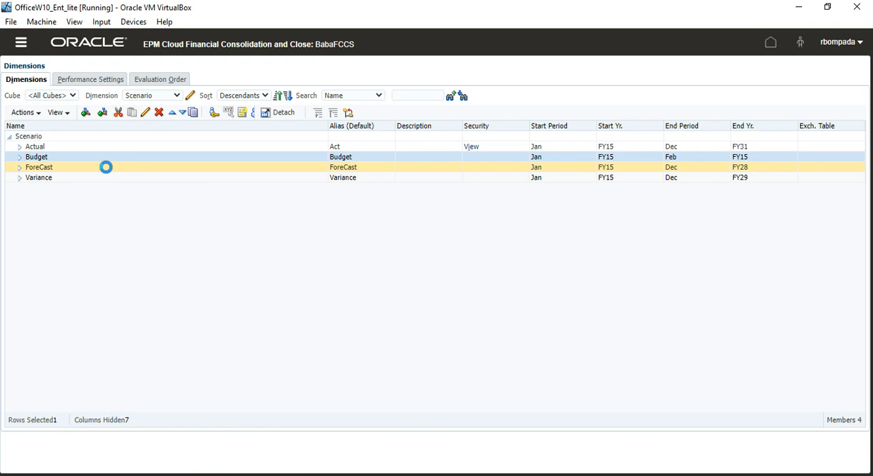
{"action": "left_click", "coordinate": [113, 178]}
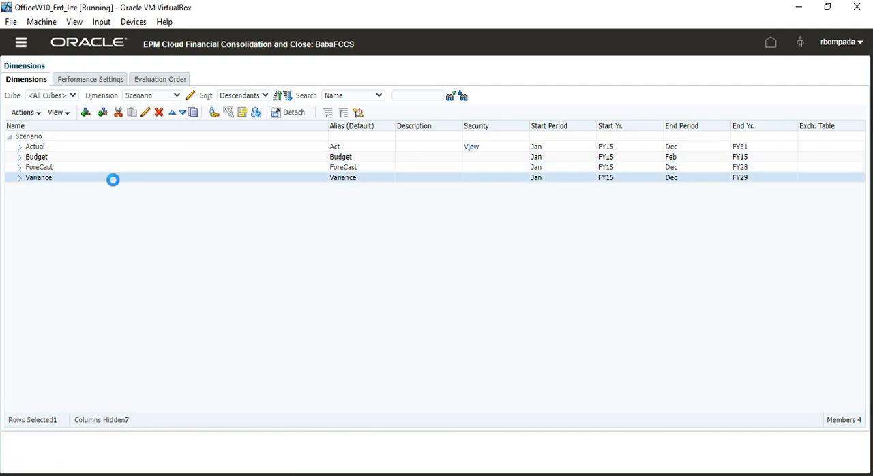
- Review the Actual scenario member's properties and close them without making changes
{"action": "left_click", "coordinate": [91, 150]}
{"action": "left_click", "coordinate": [146, 113]}
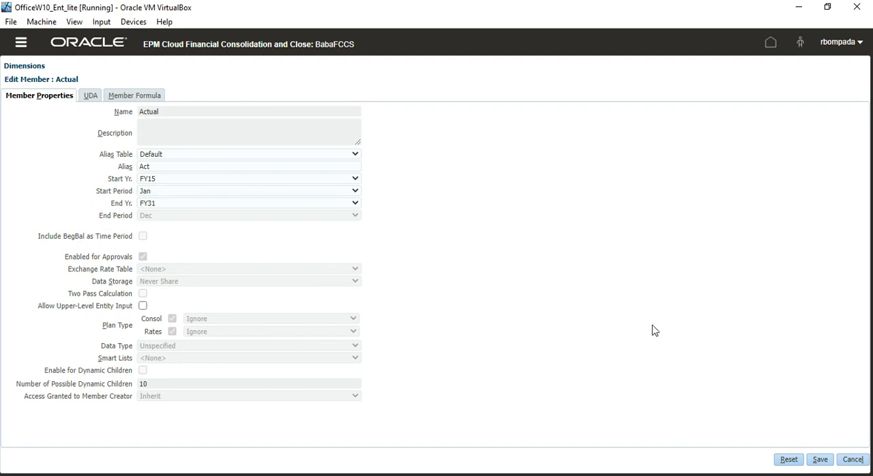
{"action": "left_click", "coordinate": [853, 460]}
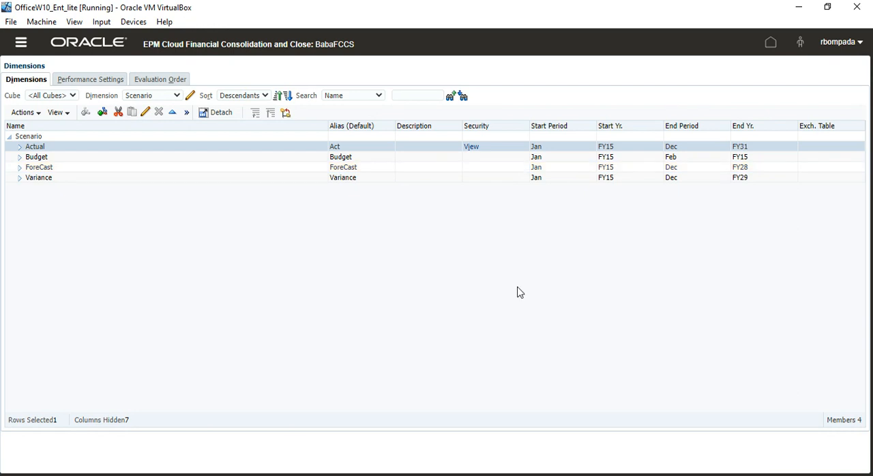
- Switch to the FCCS_Metadata_Grids_06Jul2022.xlsx workbook in Excel and activate the Scenario_StartYr sheet
{"action": "key", "text": "alt+Tab"}
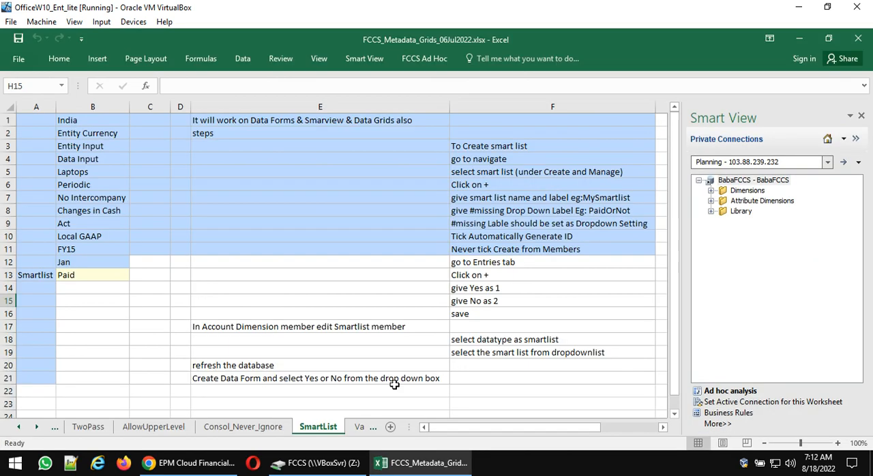
{"action": "mouse_move", "coordinate": [321, 464]}
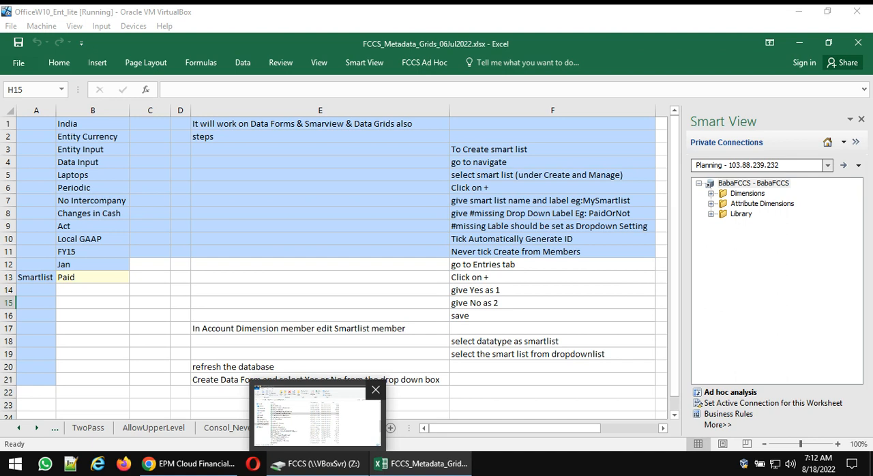
{"action": "right_click", "coordinate": [39, 430]}
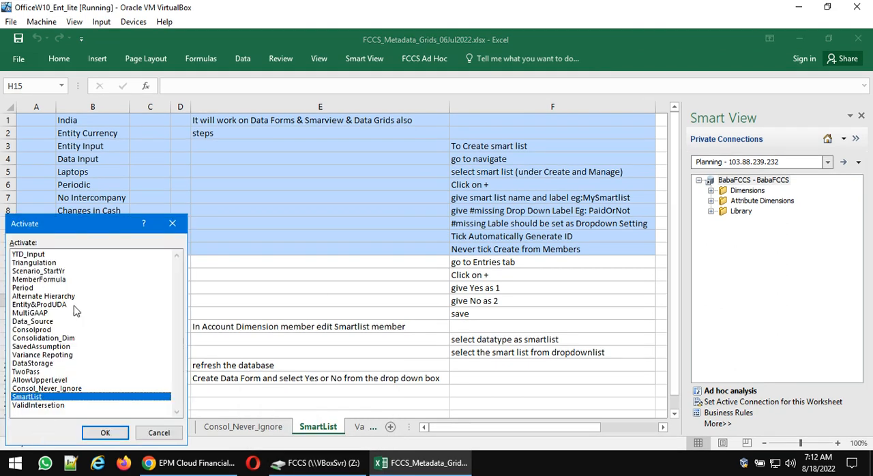
{"action": "left_click", "coordinate": [56, 271]}
{"action": "left_click", "coordinate": [105, 432]}
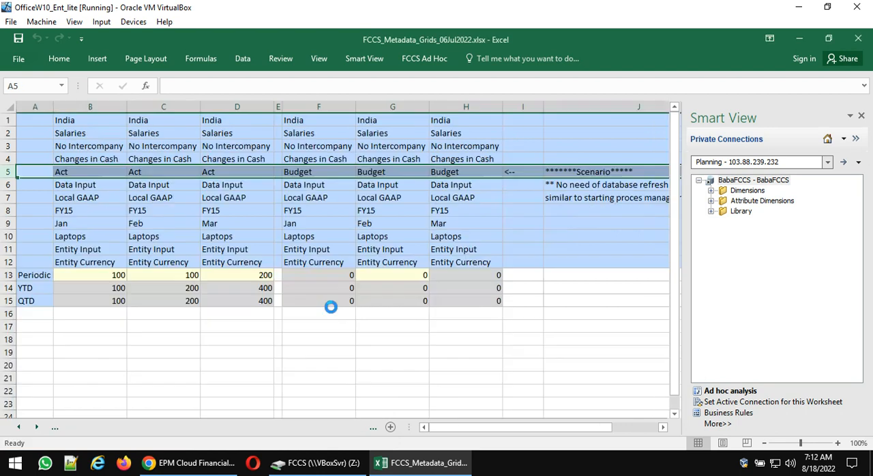
- Start an ad hoc analysis on the Consol plan type, reusing the sheet contents and POV
{"action": "left_click", "coordinate": [731, 391]}
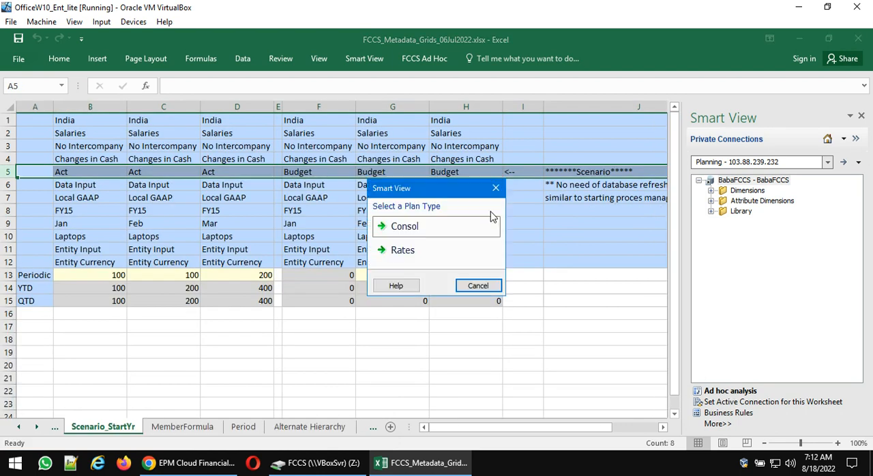
{"action": "left_click", "coordinate": [425, 228]}
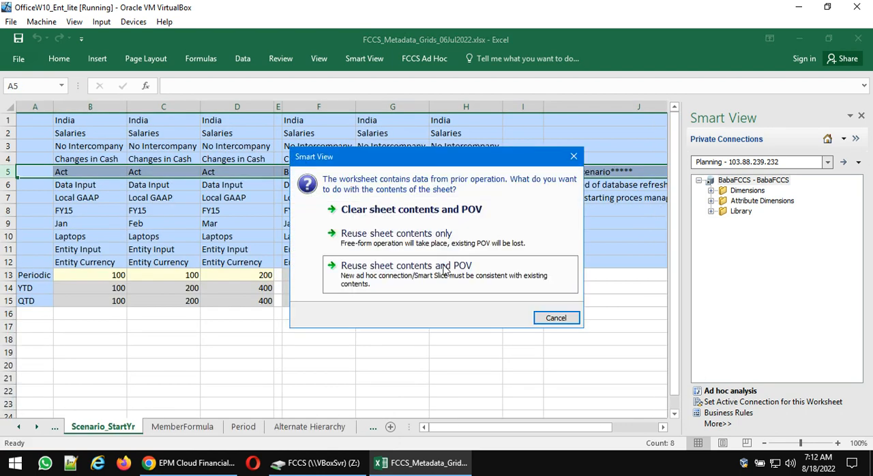
{"action": "left_click", "coordinate": [444, 269]}
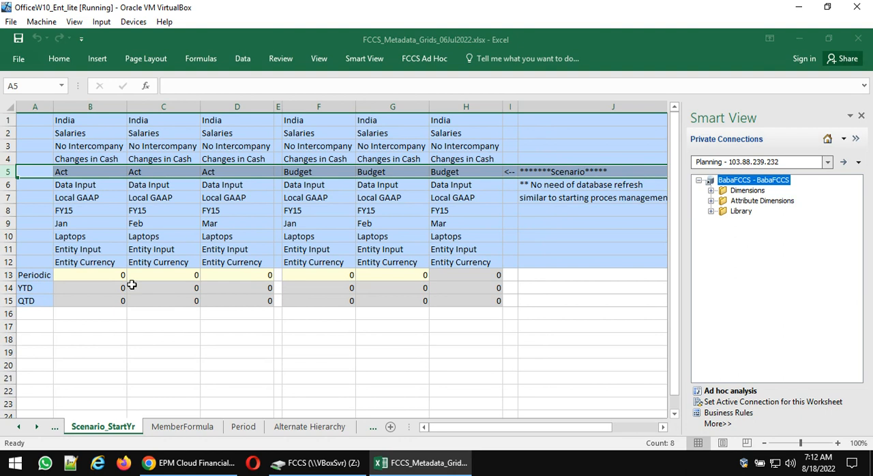
- Examine the Act and Budget scenario columns for Jan, Feb and Mar and their Periodic cells in the grid
{"action": "left_click", "coordinate": [107, 277]}
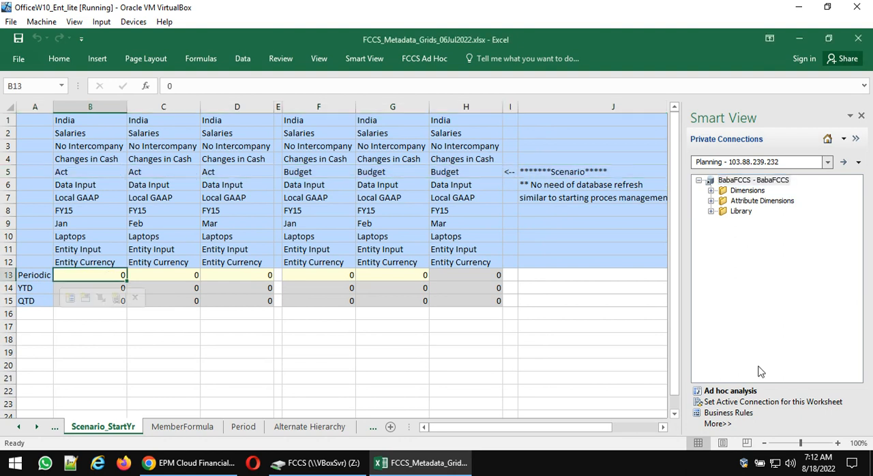
{"action": "key", "text": "Up"}
{"action": "key", "text": "Up"}
{"action": "key", "text": "Up"}
{"action": "key", "text": "Up"}
{"action": "key", "text": "Right"}
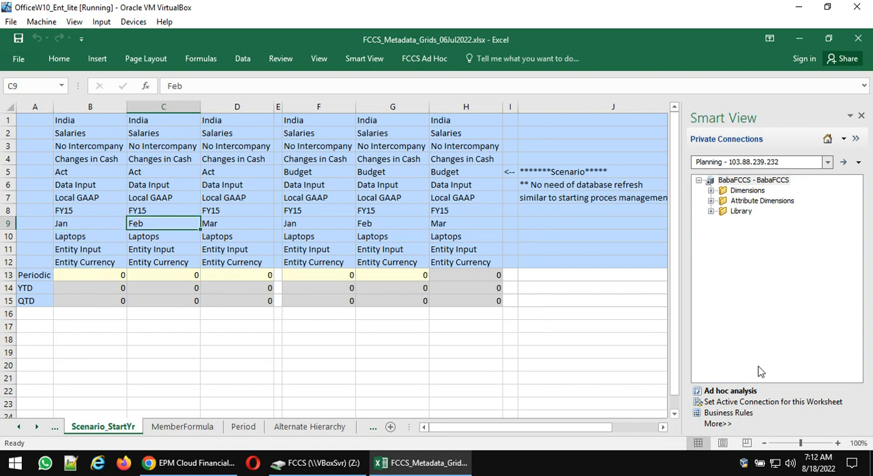
{"action": "key", "text": "Right"}
{"action": "key", "text": "Right"}
{"action": "key", "text": "Right"}
{"action": "key", "text": "Right"}
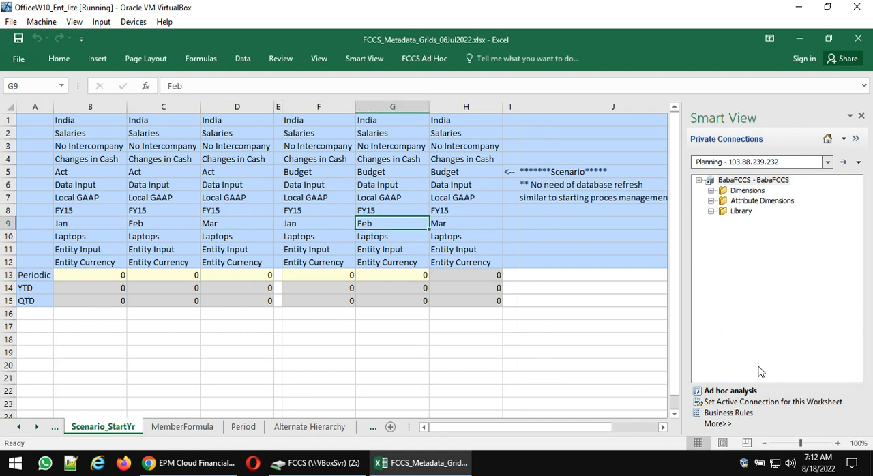
{"action": "key", "text": "Right"}
{"action": "key", "text": "Up"}
{"action": "key", "text": "Up"}
{"action": "key", "text": "Up"}
{"action": "key", "text": "Up"}
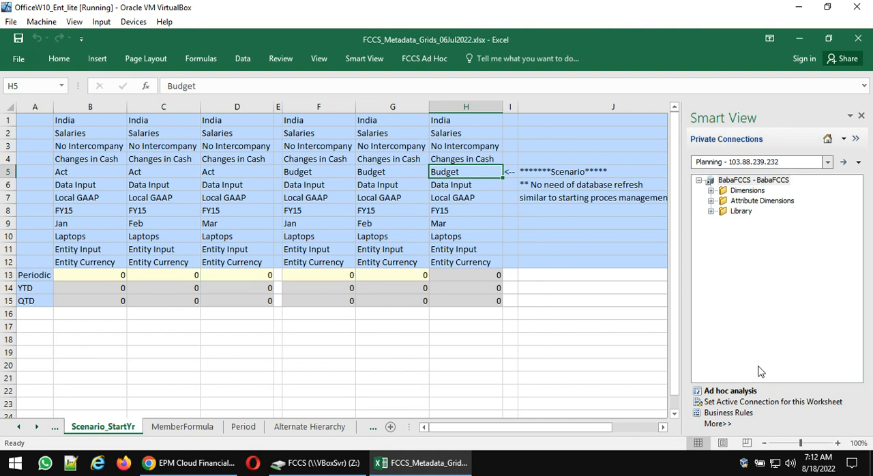
{"action": "key", "text": "Left"}
{"action": "key", "text": "Left"}
{"action": "key", "text": "Left"}
{"action": "key", "text": "Left"}
{"action": "key", "text": "Left"}
{"action": "key", "text": "Left"}
{"action": "key", "text": "Down"}
{"action": "key", "text": "Down"}
{"action": "key", "text": "Down"}
{"action": "key", "text": "Down"}
{"action": "key", "text": "Down"}
{"action": "key", "text": "Down"}
{"action": "key", "text": "Down"}
{"action": "key", "text": "Down"}
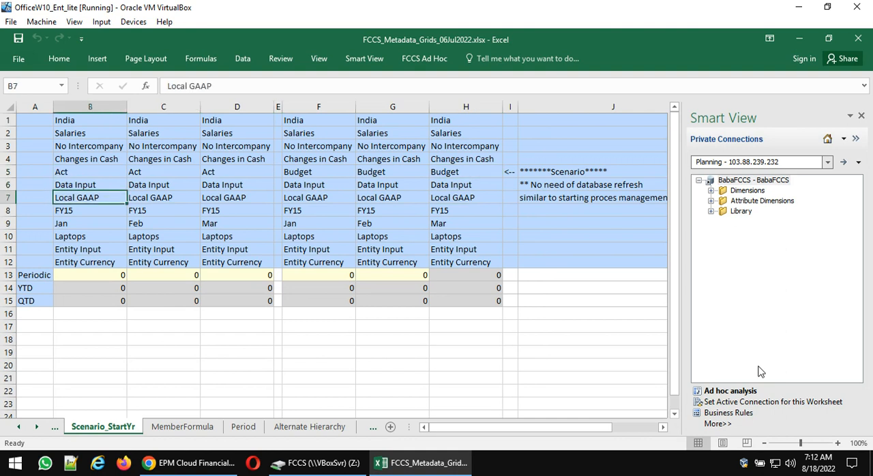
{"action": "key", "text": "Right"}
{"action": "key", "text": "Right"}
{"action": "key", "text": "Right"}
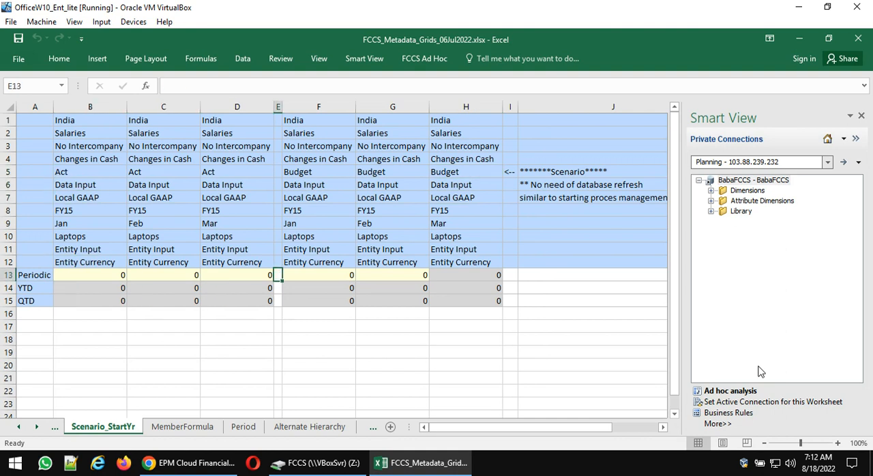
{"action": "key", "text": "Right"}
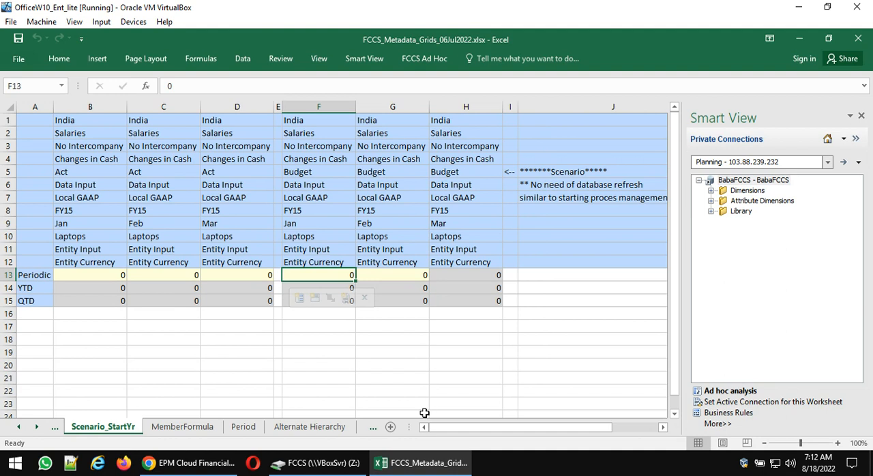
- Switch to EPM Cloud, open the Budget scenario member for editing, and compare its end period with the Budget Mar cell in Excel
{"action": "left_click", "coordinate": [217, 463]}
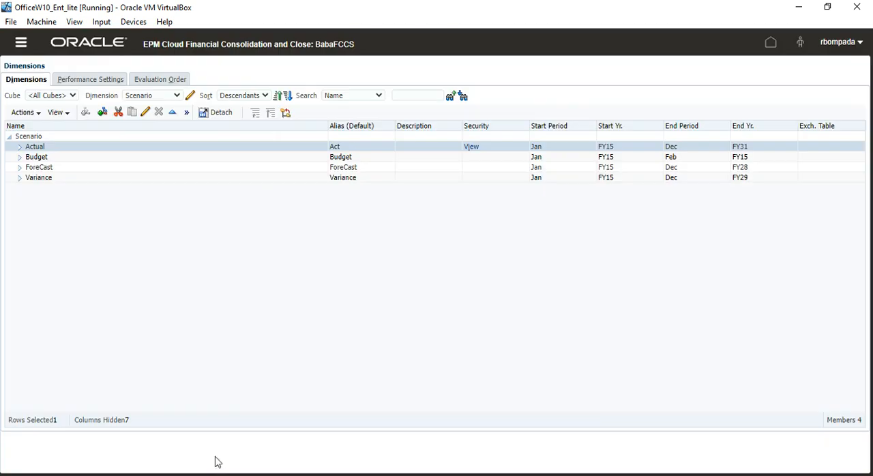
{"action": "left_click", "coordinate": [67, 158]}
{"action": "left_click", "coordinate": [146, 112]}
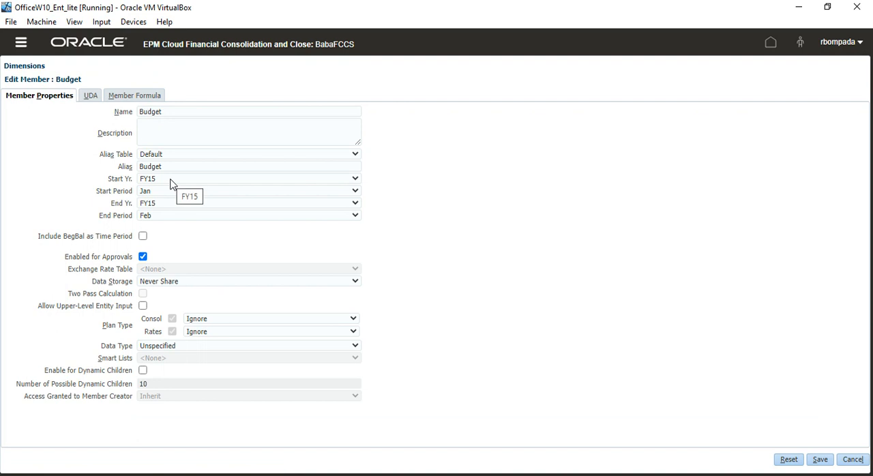
{"action": "left_click", "coordinate": [163, 217]}
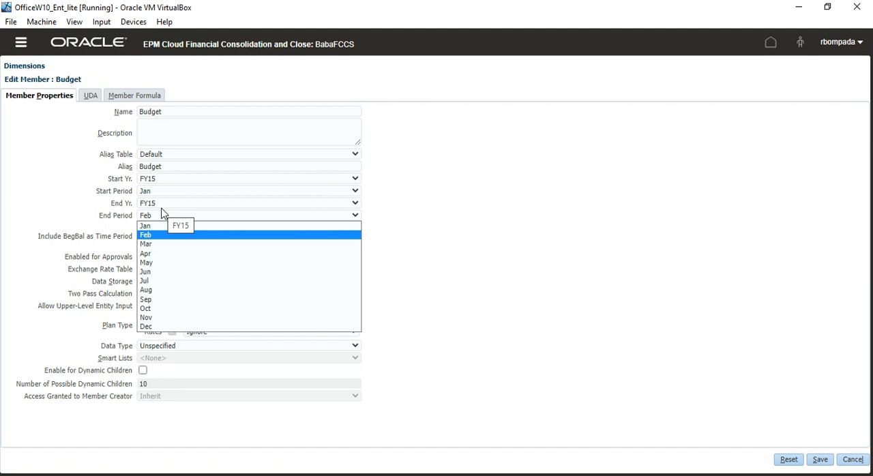
{"action": "left_click", "coordinate": [558, 219]}
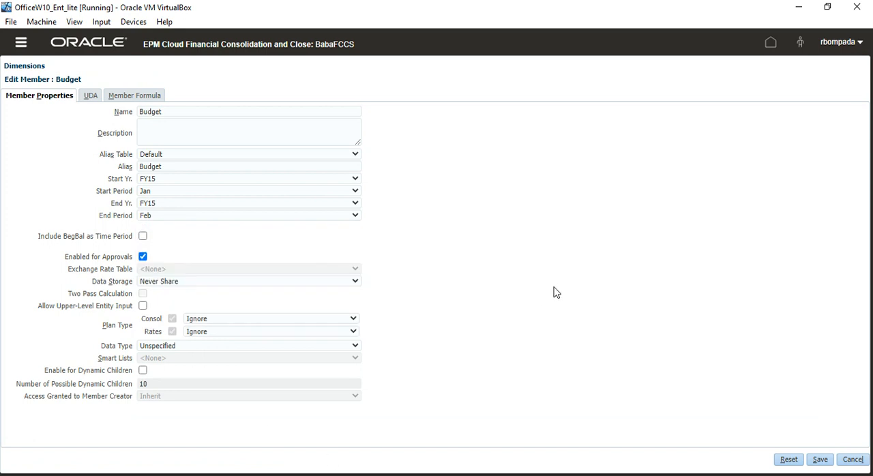
{"action": "key", "text": "alt+Tab"}
{"action": "left_click", "coordinate": [456, 275]}
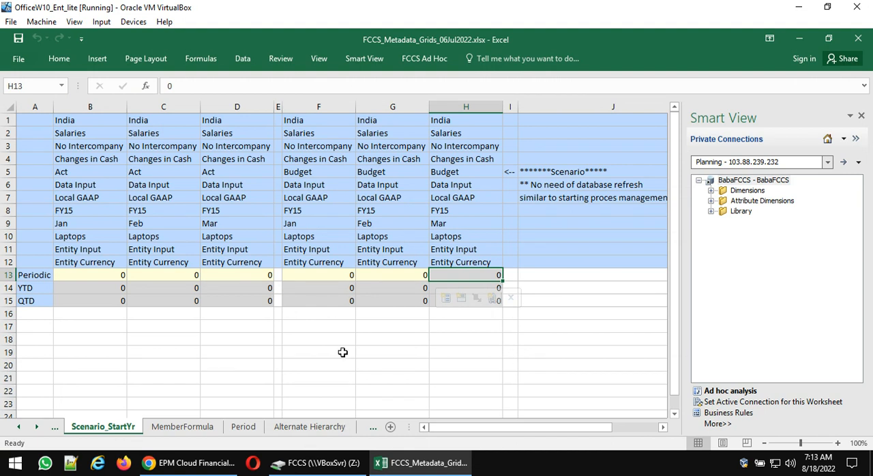
- Return to EPM Cloud, set the Budget member's End Period to Mar, and save the member
{"action": "left_click", "coordinate": [199, 463]}
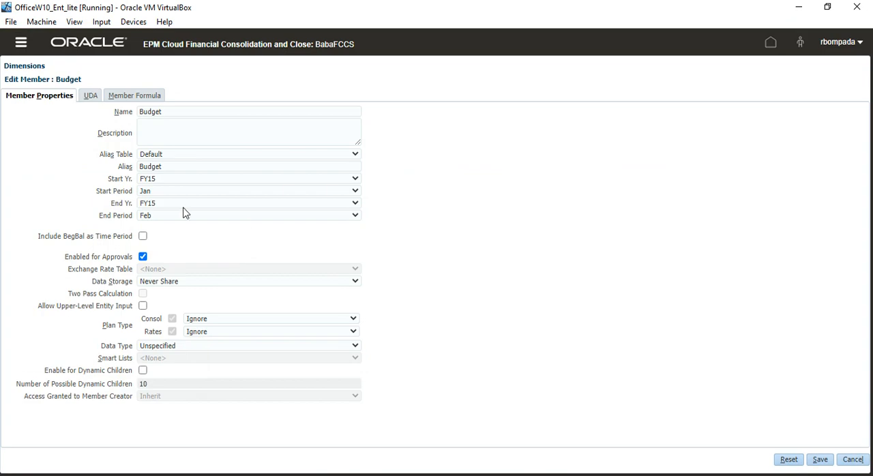
{"action": "left_click", "coordinate": [170, 217]}
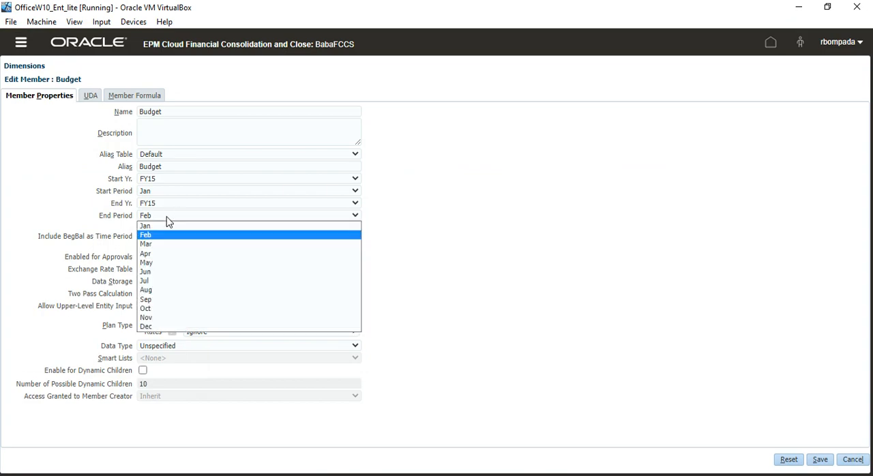
{"action": "left_click", "coordinate": [159, 244]}
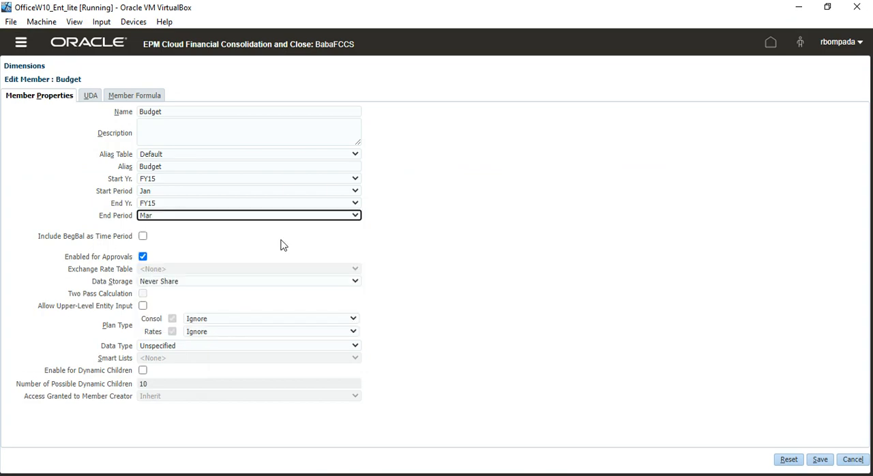
{"action": "left_click", "coordinate": [819, 461]}
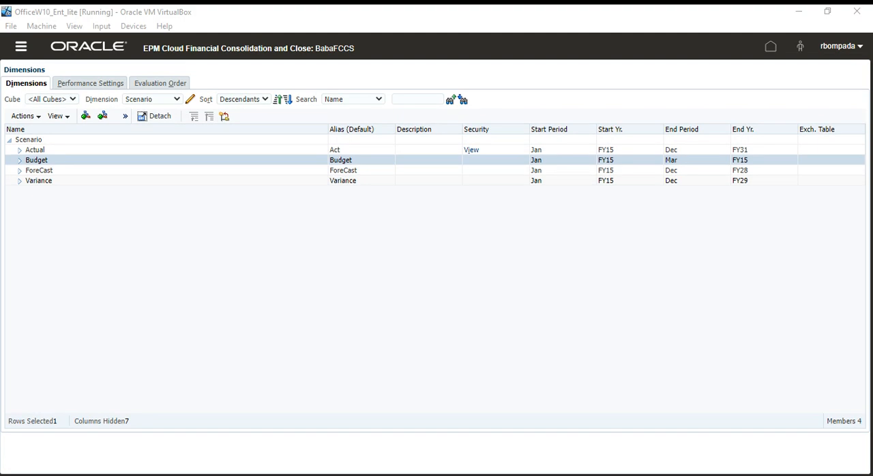
- Switch to Excel and refresh the ad hoc grid to check the Budget Mar Periodic cell
{"action": "key", "text": "alt+Tab"}
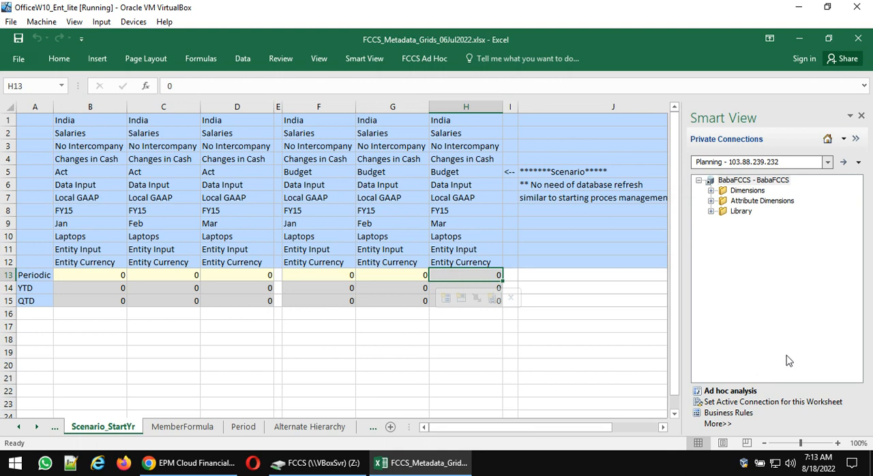
{"action": "left_click", "coordinate": [424, 58]}
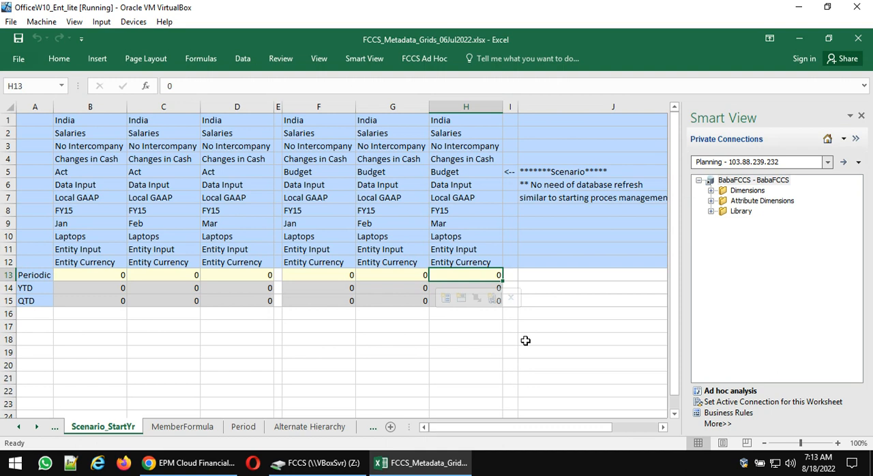
- Switch to EPM Cloud, reopen the Budget member's properties, and highlight the Include BegBal as Time Period label
{"action": "left_click", "coordinate": [194, 464]}
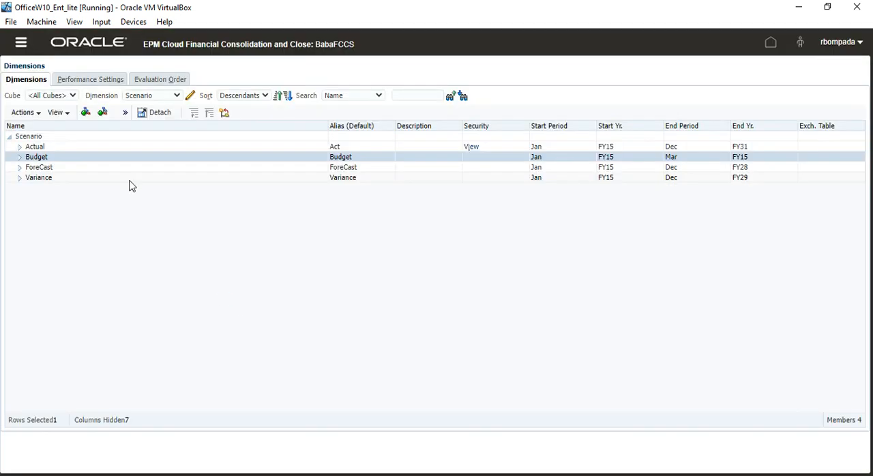
{"action": "left_click", "coordinate": [124, 113]}
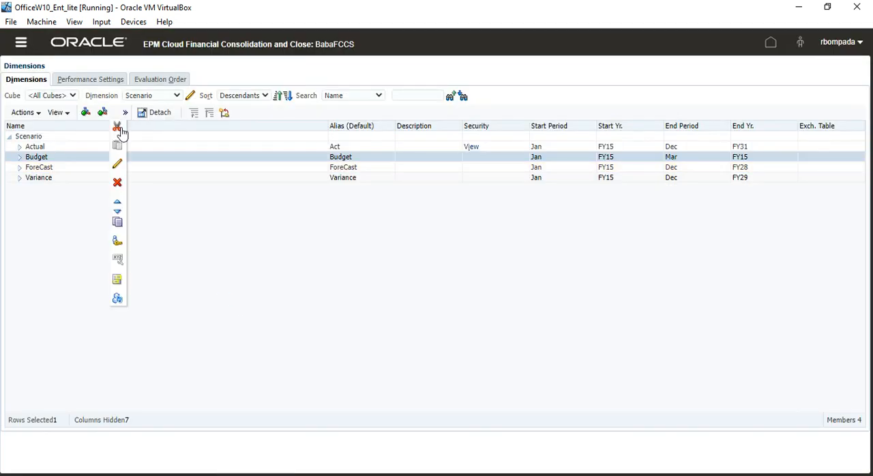
{"action": "left_click", "coordinate": [117, 165]}
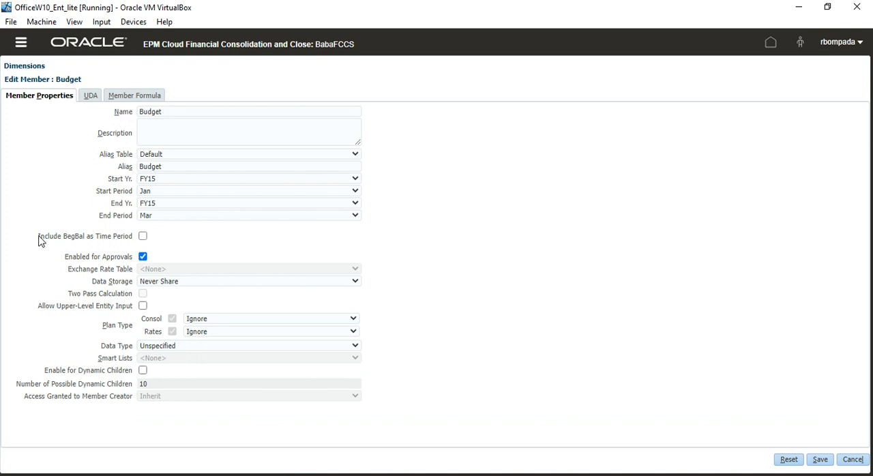
{"action": "mouse_move", "coordinate": [38, 238]}
{"action": "left_mouse_down"}
{"action": "mouse_move", "coordinate": [161, 240]}
{"action": "mouse_move", "coordinate": [53, 238]}
{"action": "left_mouse_up"}
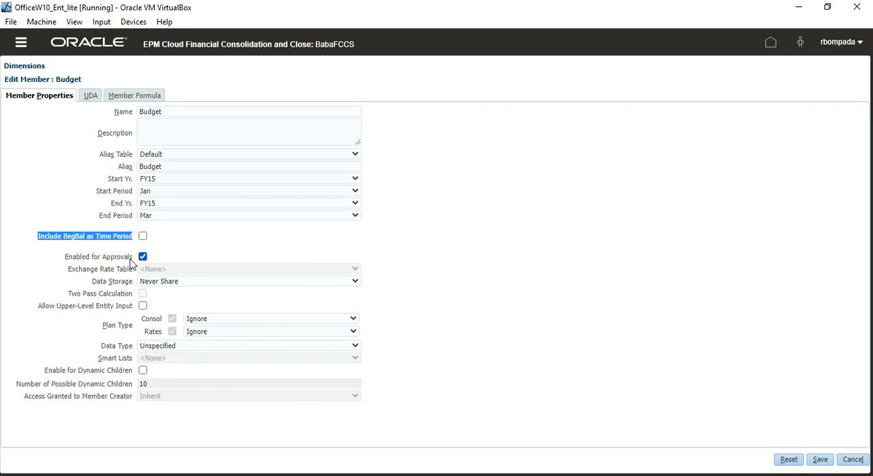
{"action": "left_click", "coordinate": [190, 262]}
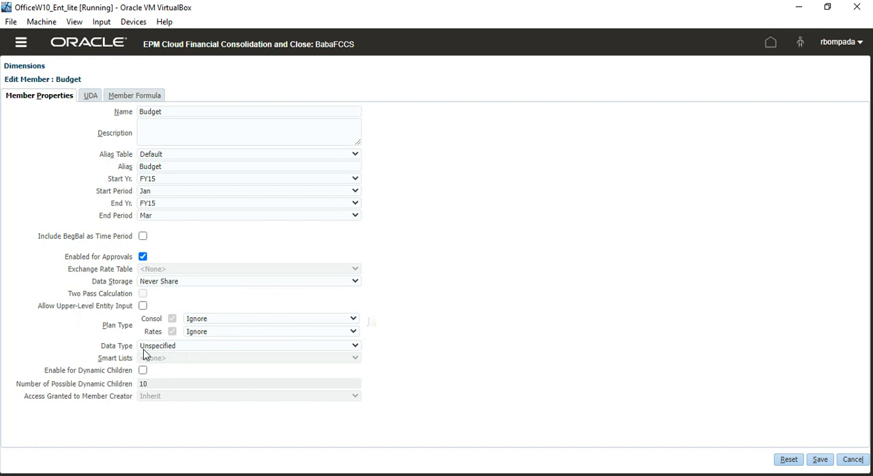
{"action": "left_click", "coordinate": [262, 356]}
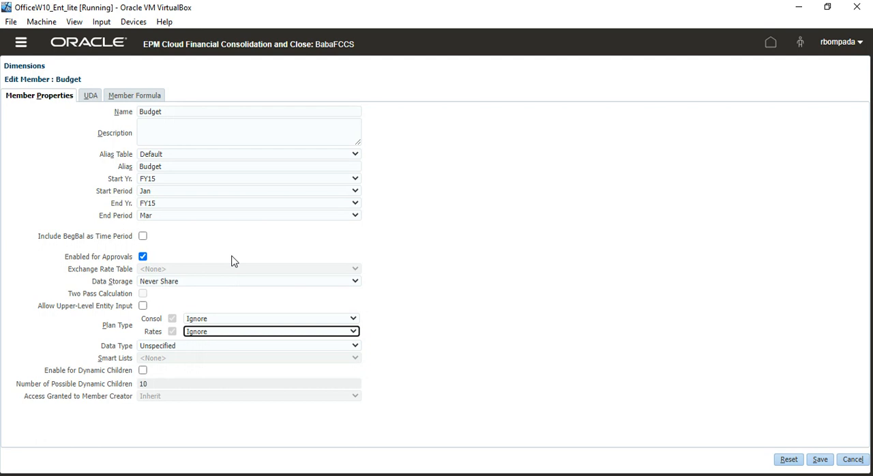
- Set the Budget member's Start Period and End Period both to Feb, and save the member
{"action": "left_click", "coordinate": [170, 194]}
{"action": "left_click", "coordinate": [170, 211]}
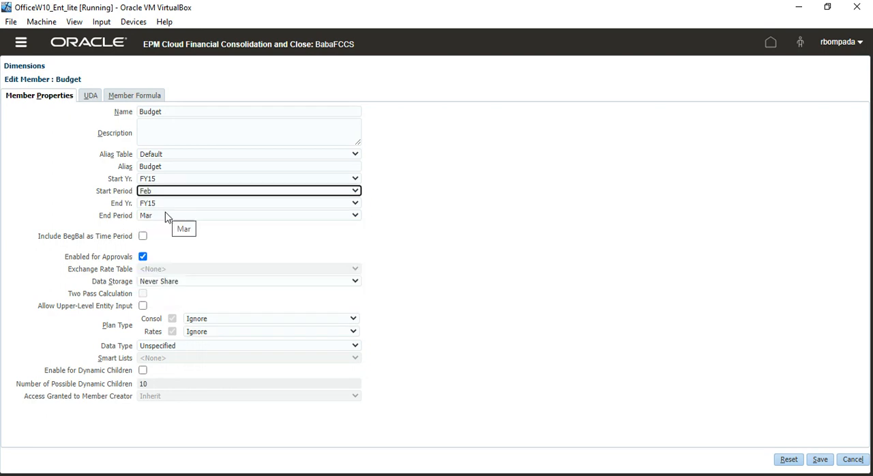
{"action": "left_click", "coordinate": [167, 216]}
{"action": "left_click", "coordinate": [164, 234]}
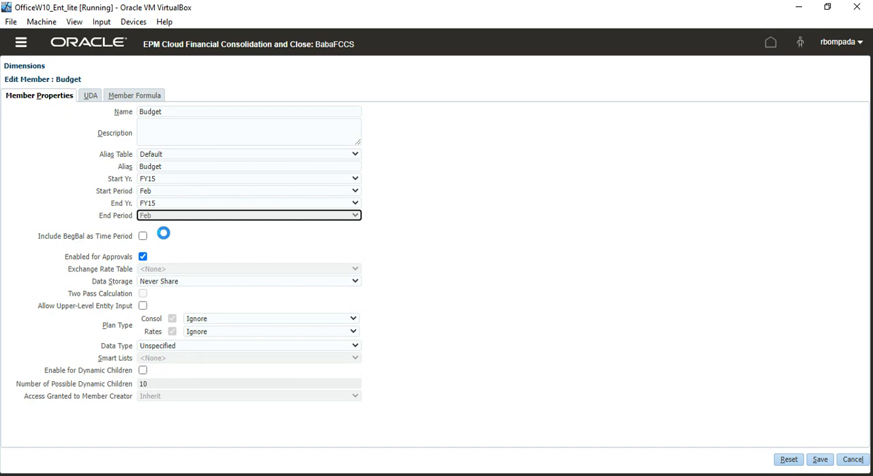
{"action": "left_click", "coordinate": [526, 238]}
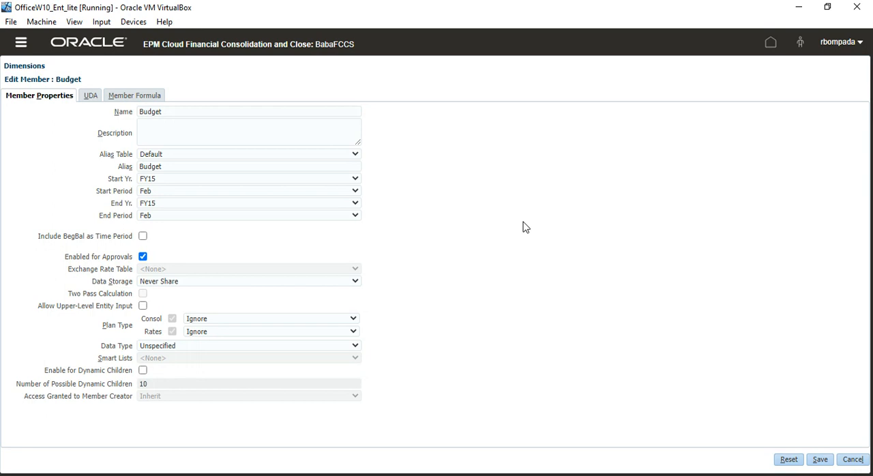
{"action": "left_click", "coordinate": [820, 459]}
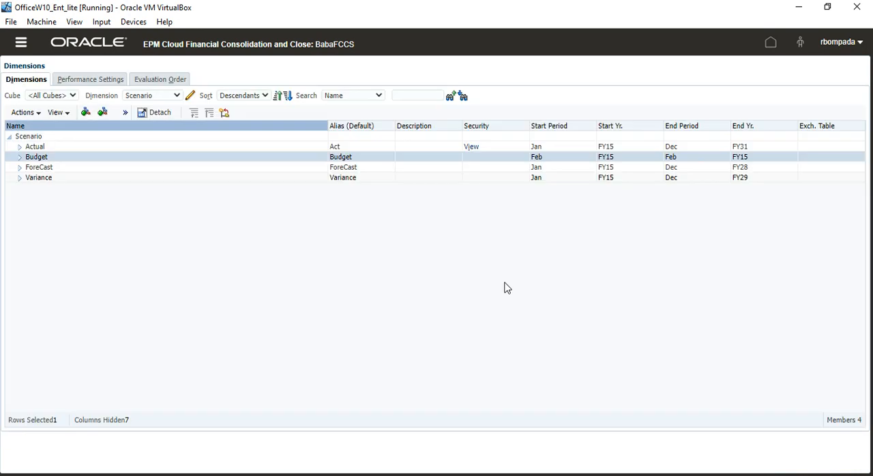
- Switch to Excel, refresh the ad hoc grid, and check the Budget Feb Periodic cell
{"action": "key", "text": "alt+Tab"}
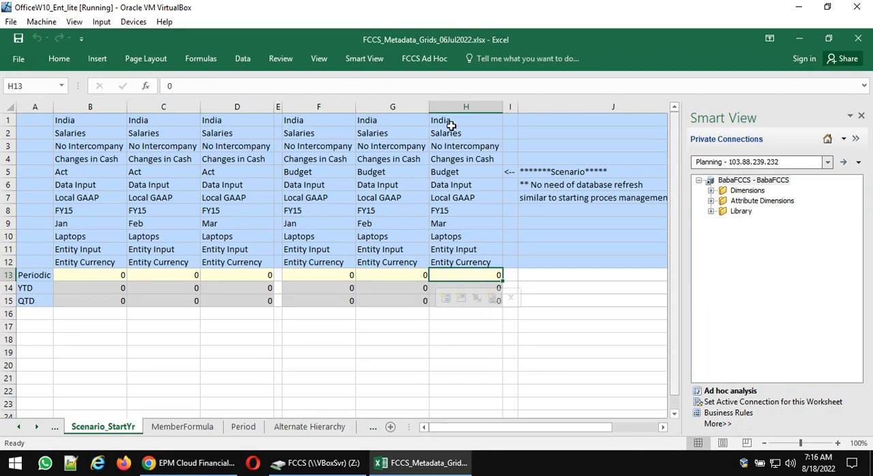
{"action": "left_click", "coordinate": [425, 66]}
{"action": "left_click", "coordinate": [294, 81]}
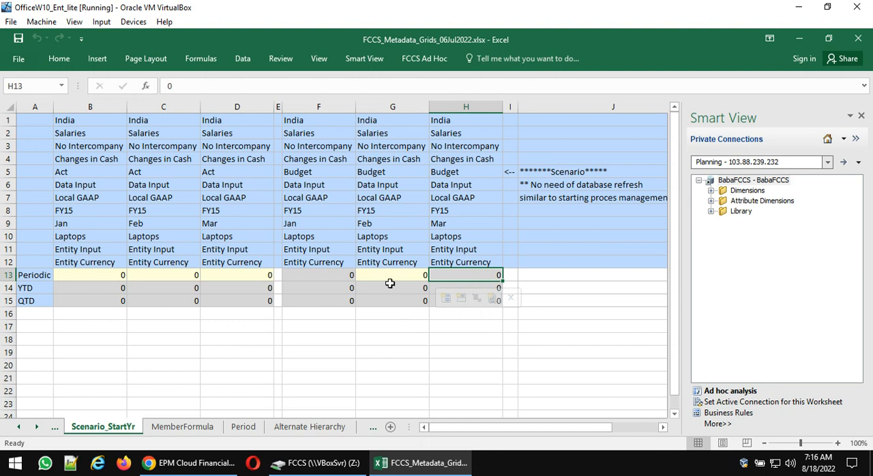
{"action": "left_click", "coordinate": [387, 275]}
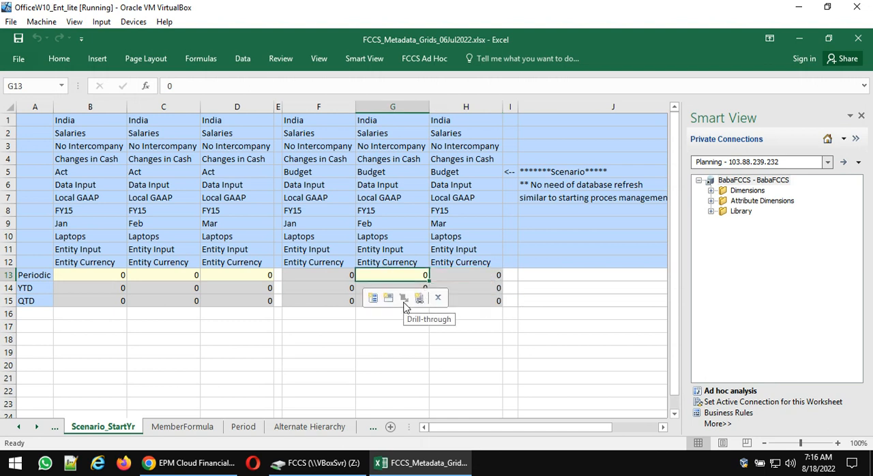
- Change the year of the Budget Feb column to FY16 in G8 and refresh the grid
{"action": "left_click", "coordinate": [381, 209]}
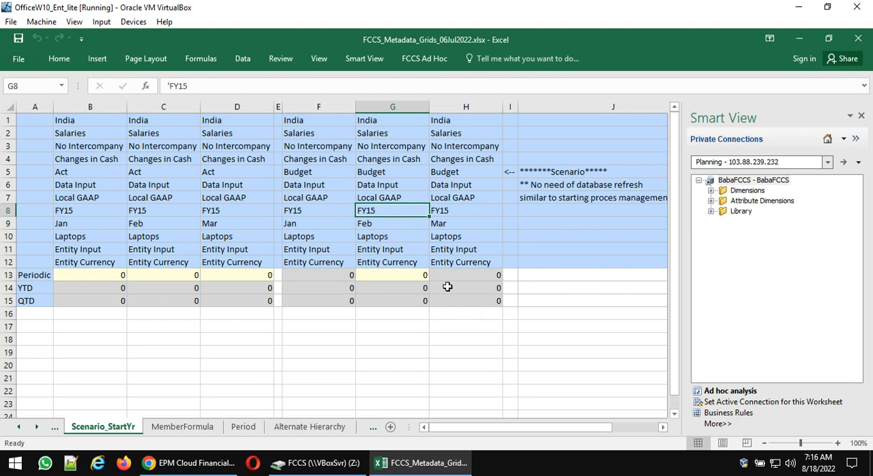
{"action": "type", "text": "FY16"}
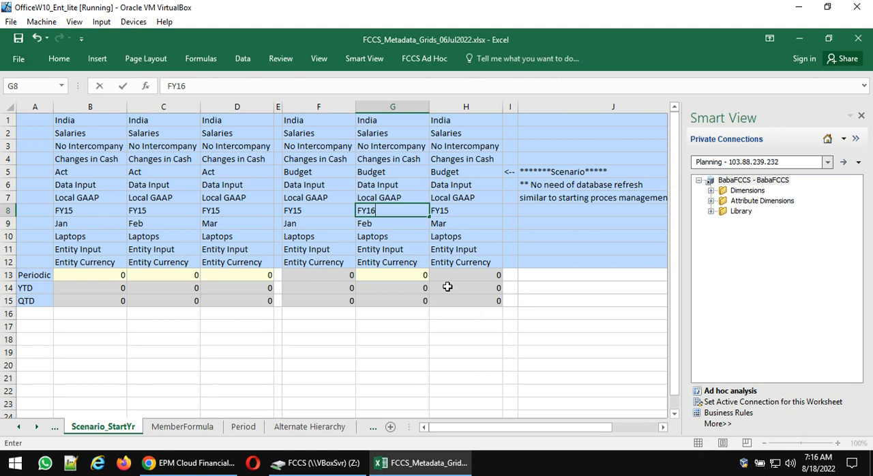
{"action": "key", "text": "Return"}
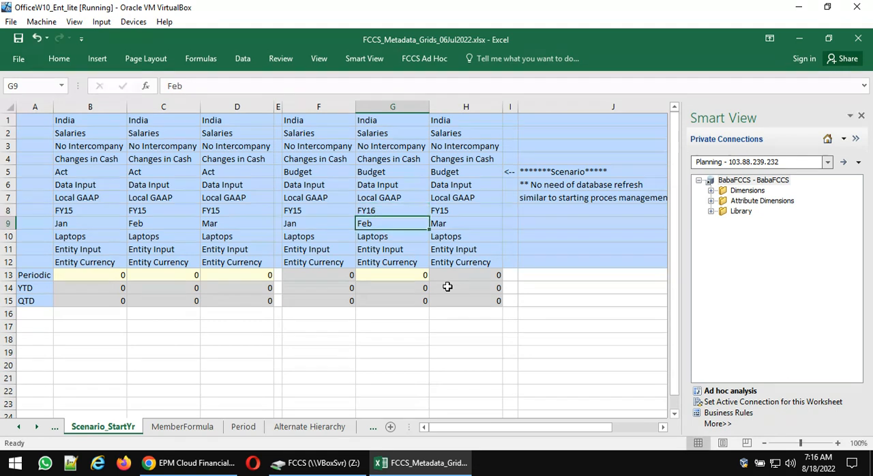
{"action": "left_click", "coordinate": [424, 60]}
{"action": "left_click", "coordinate": [296, 82]}
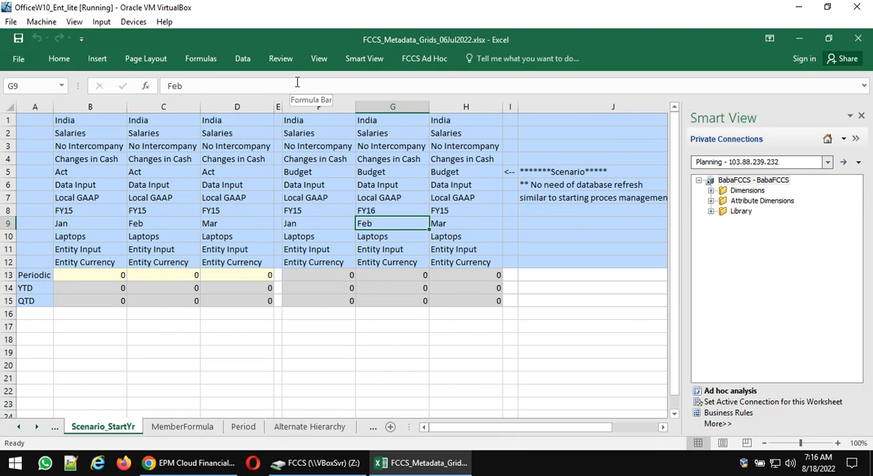
- Set the year of the Budget Feb column back to FY15 and refresh the grid
{"action": "left_click", "coordinate": [385, 210]}
{"action": "type", "text": "FY"}
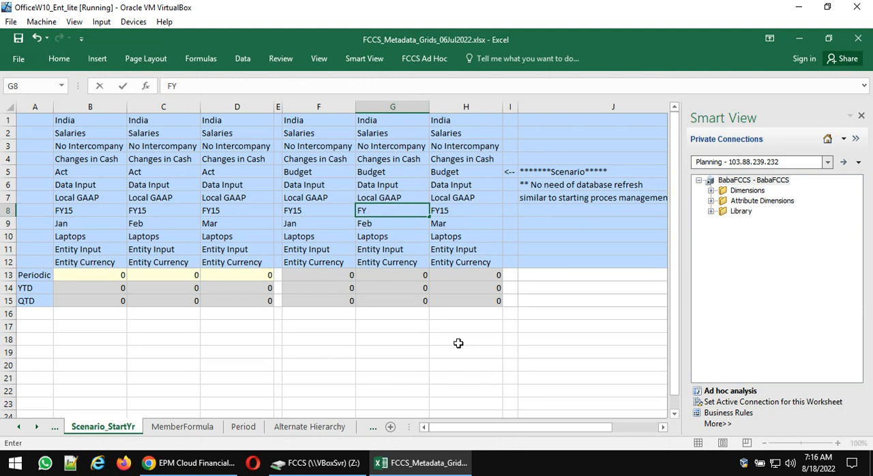
{"action": "type", "text": "15"}
{"action": "key", "text": "Return"}
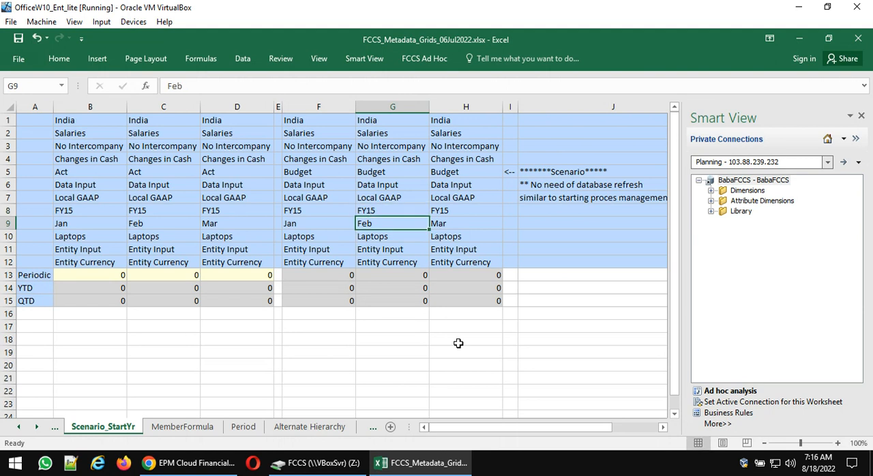
{"action": "left_click", "coordinate": [433, 66]}
{"action": "left_click", "coordinate": [287, 81]}
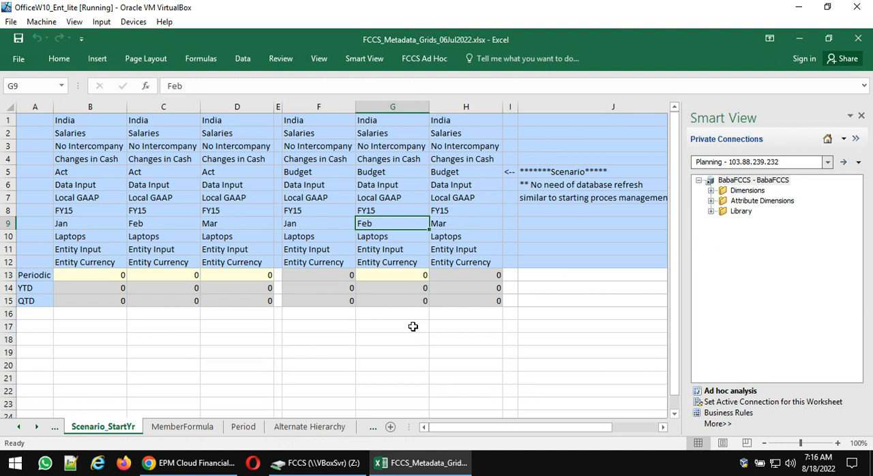
- Switch to the FCCS shared folder in File Explorer and open the workbook FCCS_11Aug2022.xlsx
{"action": "left_click", "coordinate": [236, 465]}
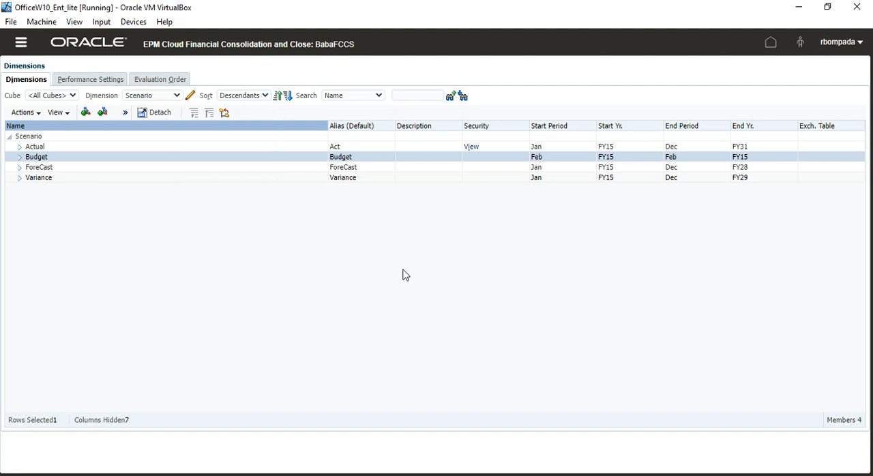
{"action": "key", "text": "super+d"}
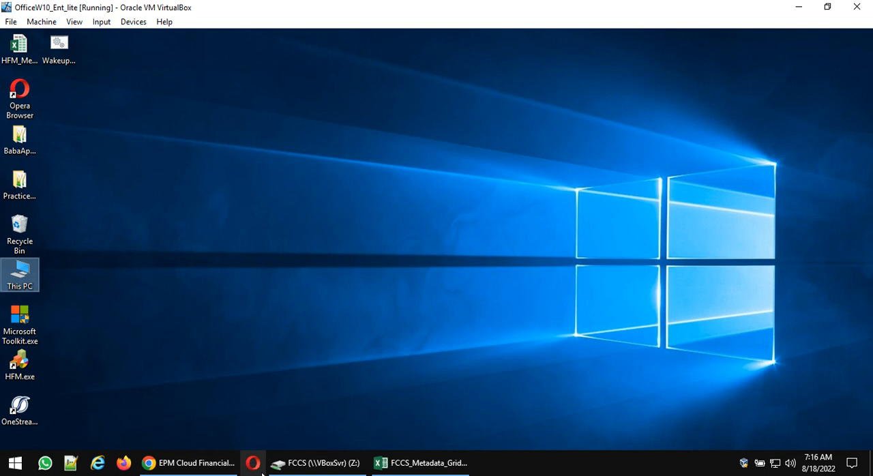
{"action": "left_click", "coordinate": [334, 464]}
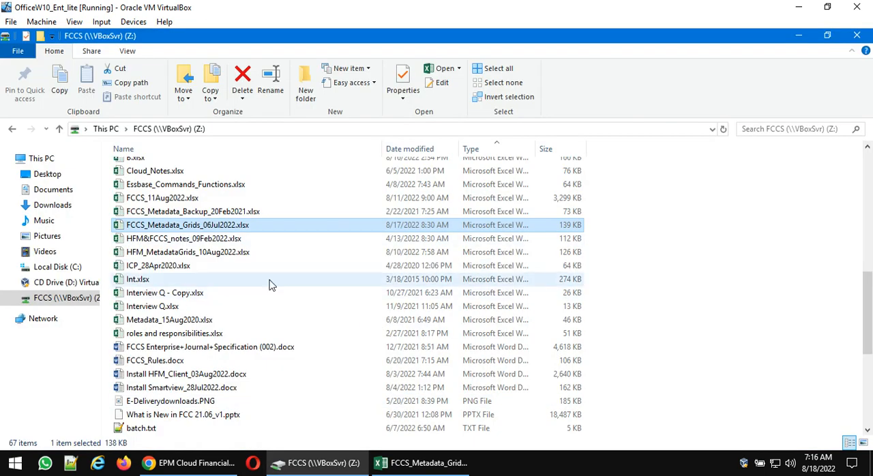
{"action": "double_click", "coordinate": [173, 199]}
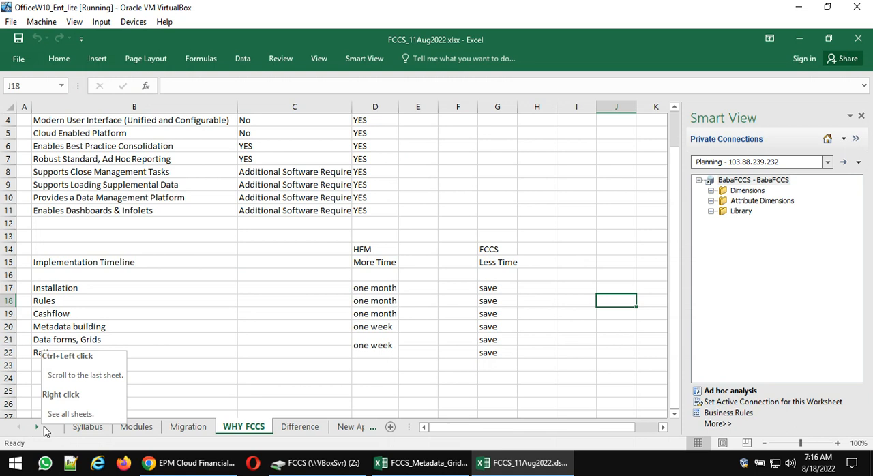
- Find and display the Movement sheet, and look at its movement diagrams from the first row
{"action": "left_click", "coordinate": [36, 427]}
{"action": "left_click", "coordinate": [38, 428]}
{"action": "left_click", "coordinate": [38, 428]}
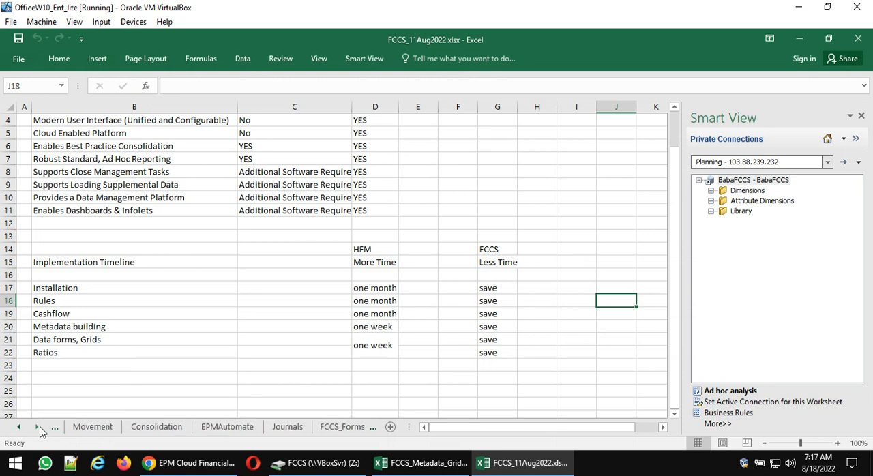
{"action": "left_click", "coordinate": [39, 428]}
{"action": "left_click", "coordinate": [20, 428]}
{"action": "left_click", "coordinate": [21, 428]}
{"action": "left_click", "coordinate": [159, 430]}
{"action": "left_click", "coordinate": [425, 300]}
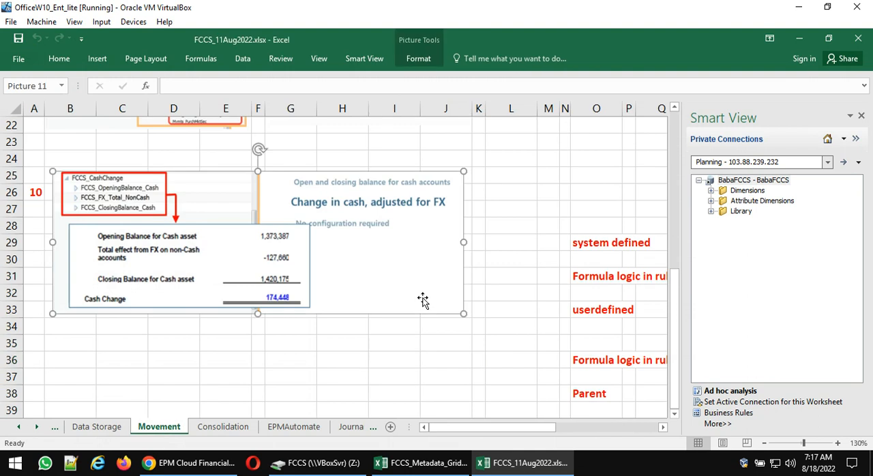
{"action": "scroll", "coordinate": [423, 301], "scroll_direction": "up", "scroll_amount": 7}
- Close the Smart View pane and examine the opening balance and cash flow pictures on the Movement sheet
{"action": "mouse_move", "coordinate": [318, 464]}
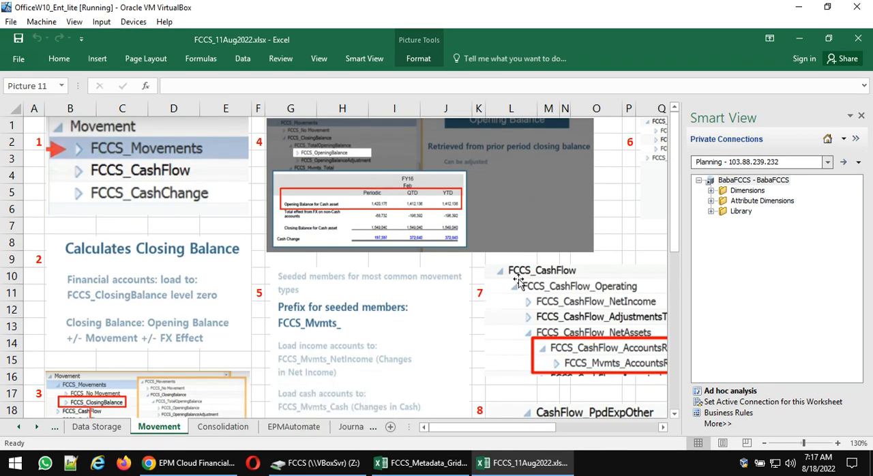
{"action": "left_click", "coordinate": [861, 116]}
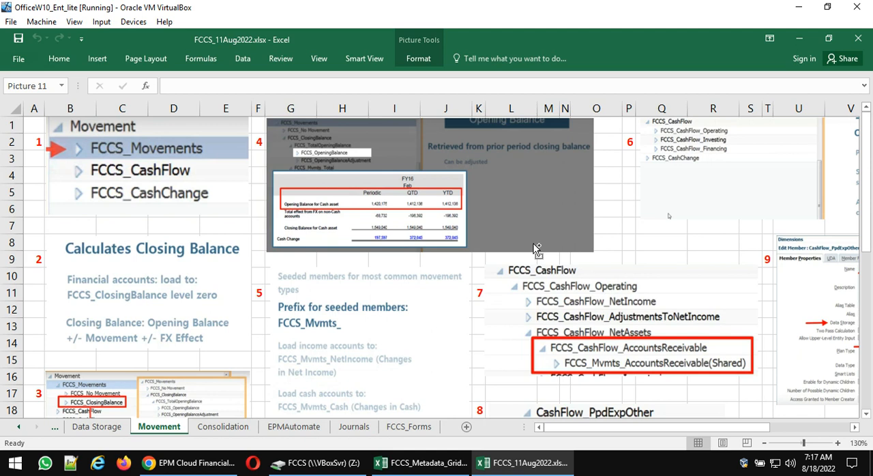
{"action": "scroll", "coordinate": [536, 249], "scroll_direction": "up", "scroll_amount": 1, "text": "ctrl"}
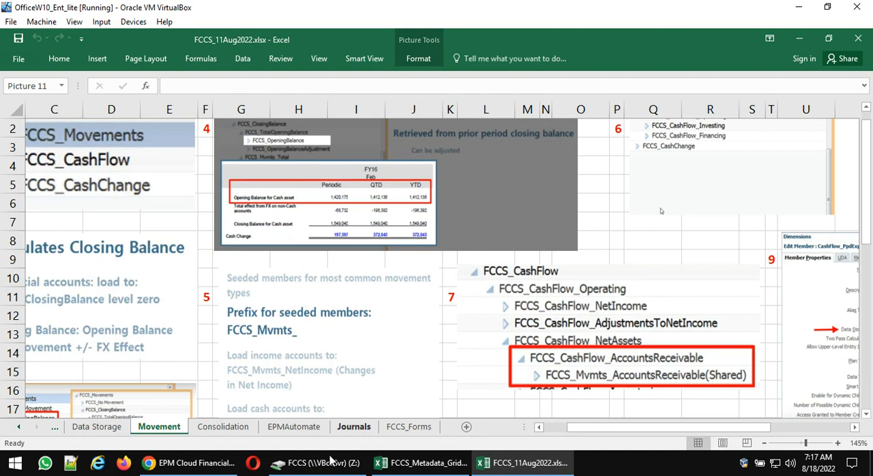
- Create a blank workbook and enter the period headings Jan, Feb and Mar in G6 to I6
{"action": "mouse_move", "coordinate": [317, 463]}
{"action": "key", "text": "ctrl+n"}
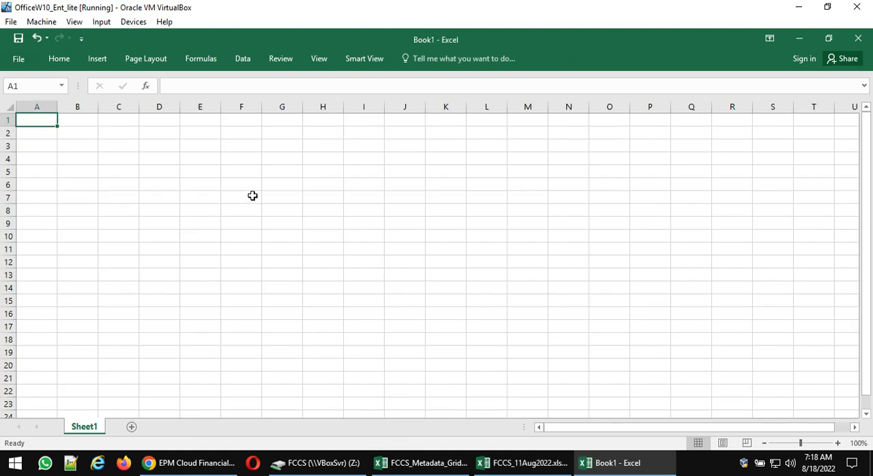
{"action": "left_click", "coordinate": [252, 196]}
{"action": "key", "text": "Up"}
{"action": "key", "text": "Right"}
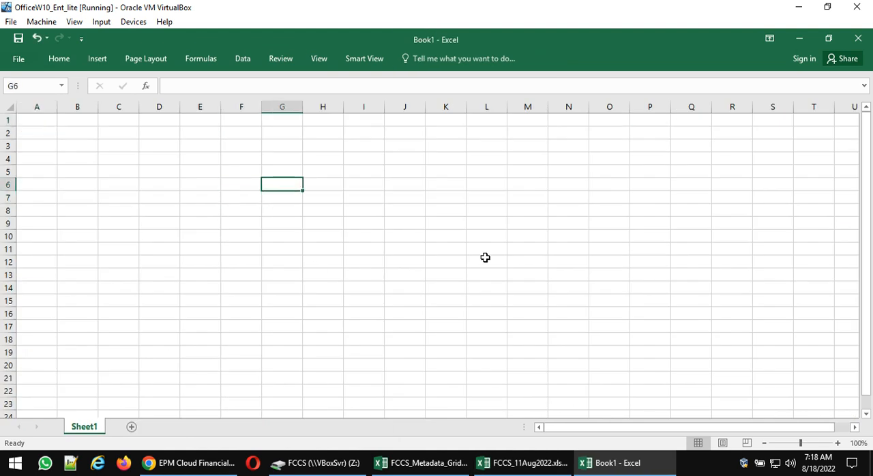
{"action": "type", "text": "Jan"}
{"action": "key", "text": "Tab"}
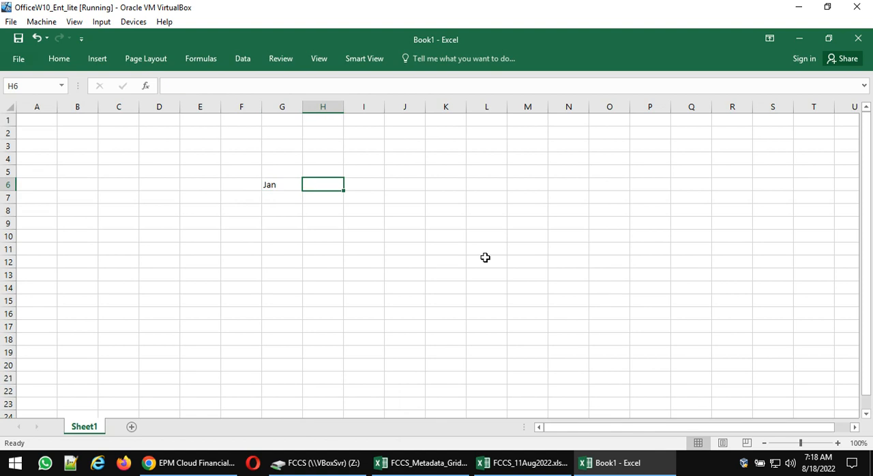
{"action": "type", "text": "Feb"}
{"action": "key", "text": "Tab"}
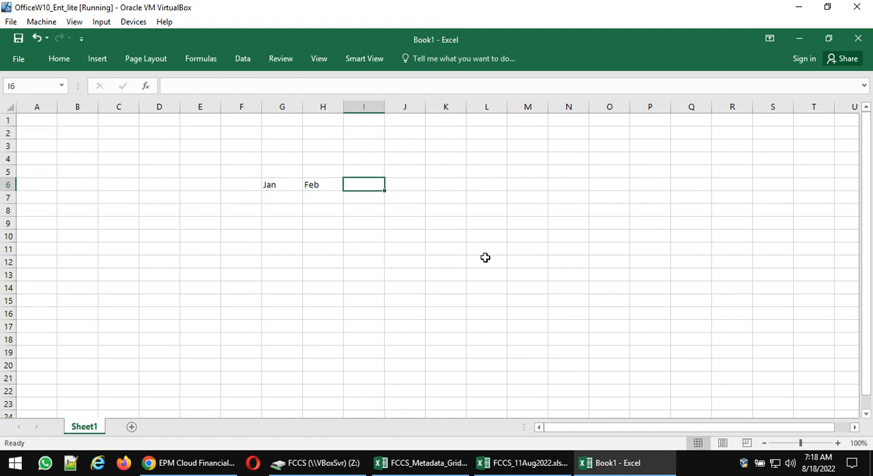
{"action": "type", "text": "Mar"}
{"action": "key", "text": "Return"}
- Add the heading Mar YTD in K6, leaving one blank column after Mar
{"action": "key", "text": "Up"}
{"action": "key", "text": "Right"}
{"action": "key", "text": "Right"}
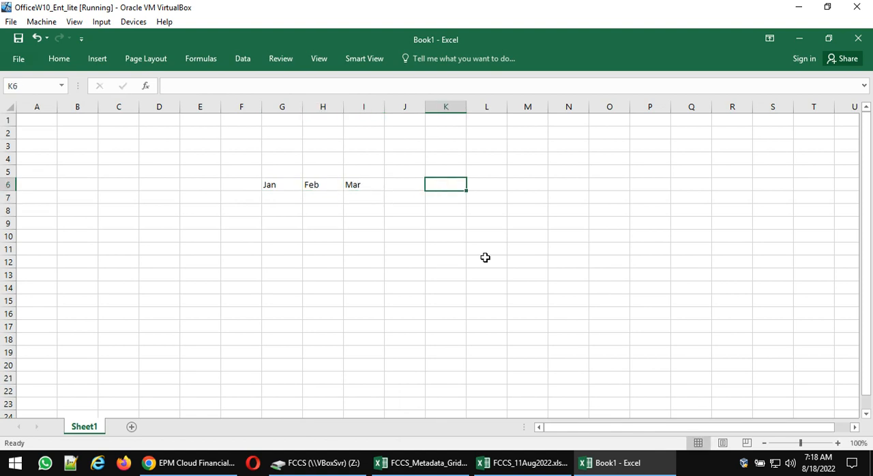
{"action": "type", "text": "Mar YTD"}
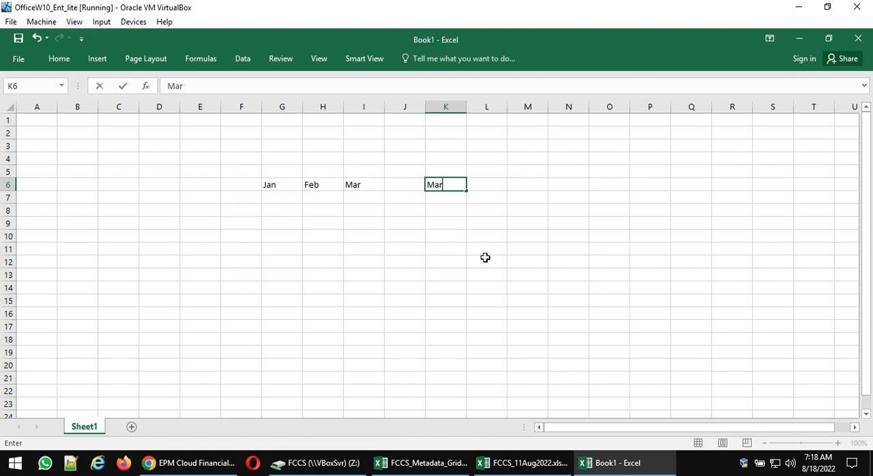
{"action": "key", "text": "Return"}
- Add a Land row label in F8 and enter 100 as its Jan value in G8
{"action": "key", "text": "Down"}
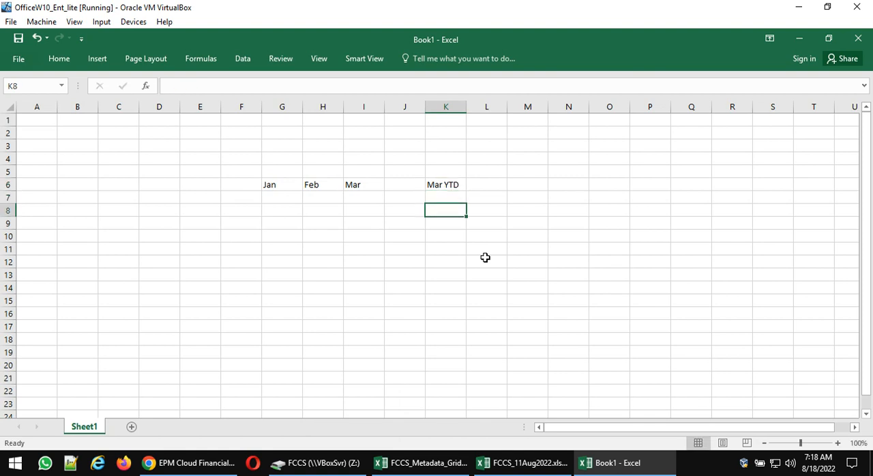
{"action": "key", "text": "Left"}
{"action": "key", "text": "Left"}
{"action": "key", "text": "Left"}
{"action": "key", "text": "Left"}
{"action": "key", "text": "Left"}
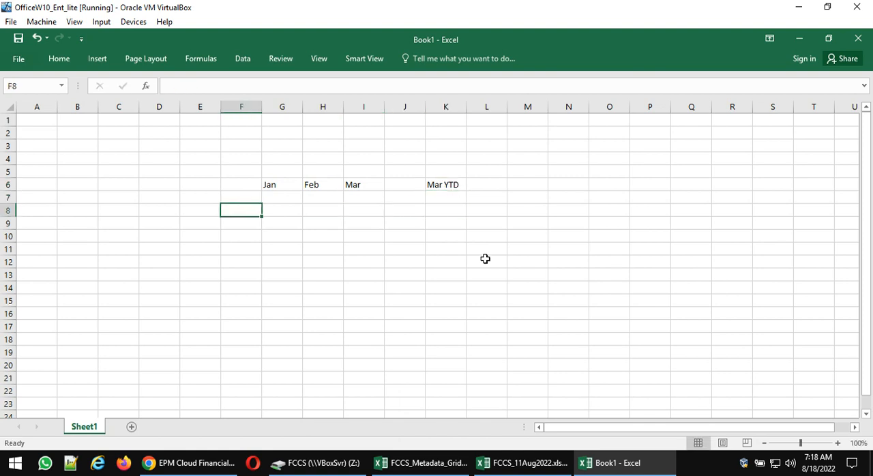
{"action": "type", "text": "Land"}
{"action": "key", "text": "Return"}
{"action": "key", "text": "Up"}
{"action": "key", "text": "Right"}
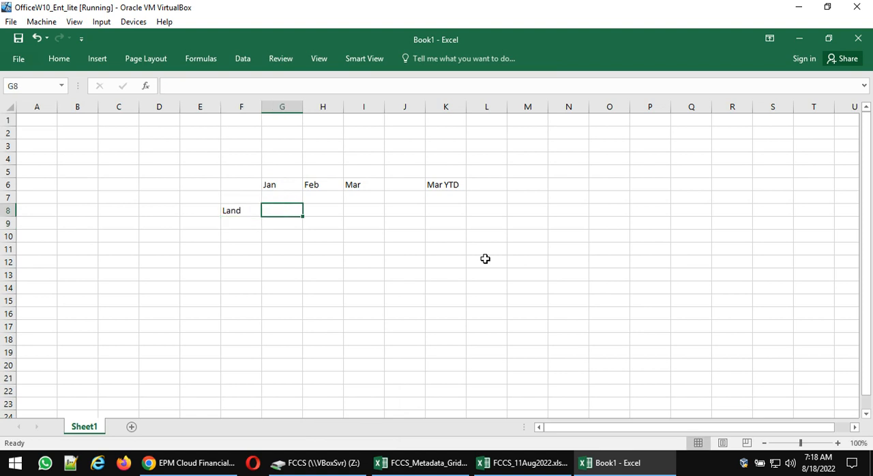
{"action": "type", "text": "100"}
{"action": "key", "text": "Return"}
{"action": "key", "text": "Up"}
{"action": "key", "text": "Right"}
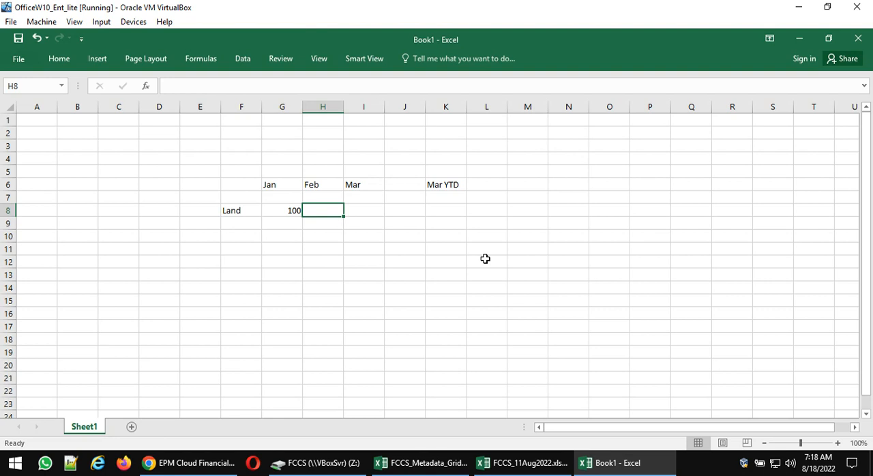
- Enter 150 as the Land value for both Feb and Mar in H8 and I8
{"action": "type", "text": "150"}
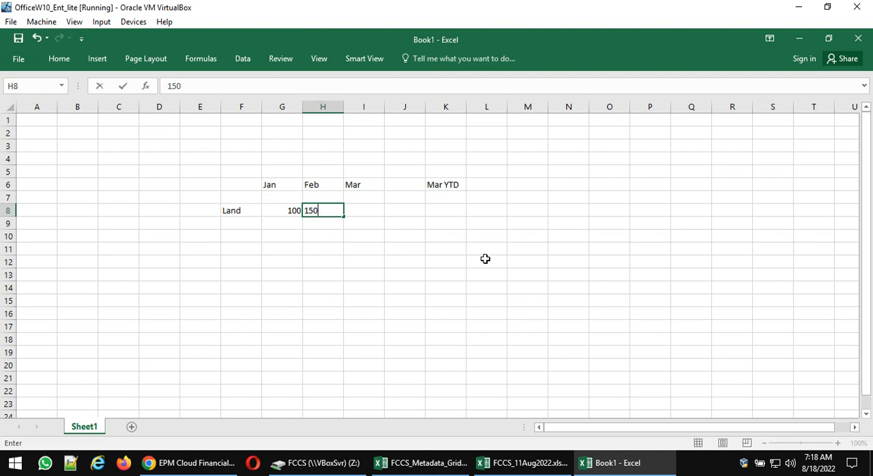
{"action": "key", "text": "Return"}
{"action": "key", "text": "Up"}
{"action": "key", "text": "Right"}
{"action": "type", "text": "150"}
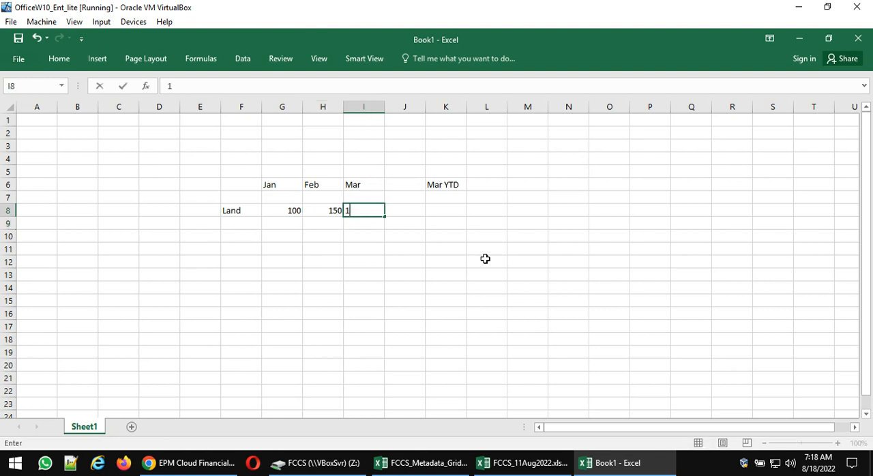
{"action": "key", "text": "Return"}
- Enter 150 as the Land value under Mar YTD in K8
{"action": "key", "text": "Up"}
{"action": "key", "text": "Right"}
{"action": "key", "text": "Right"}
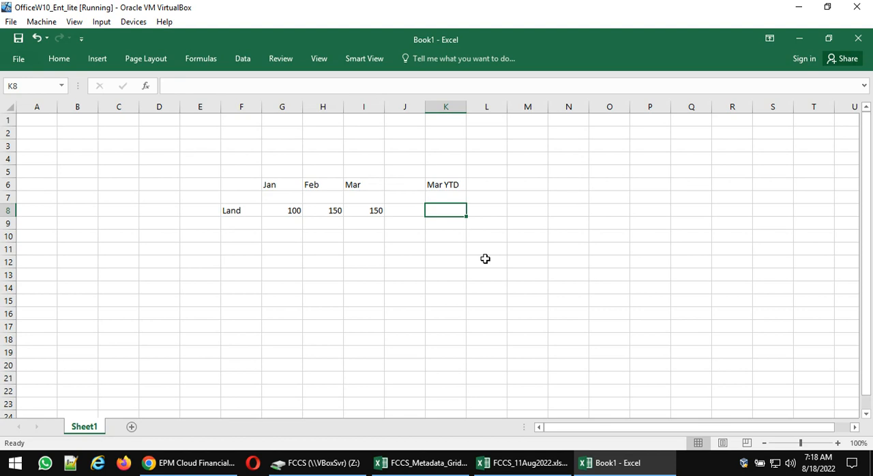
{"action": "type", "text": "1"}
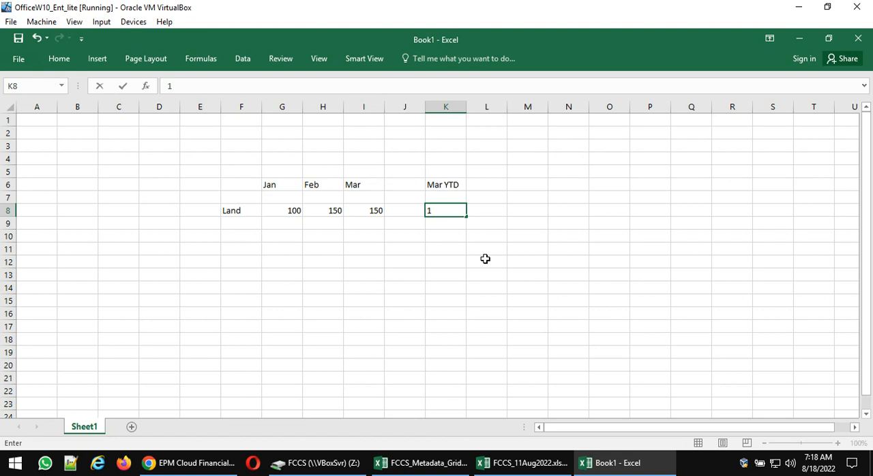
{"action": "type", "text": "50"}
{"action": "key", "text": "Return"}
- Compare the Jan, Feb and Mar Land balances in row 8 cell by cell
{"action": "key", "text": "Up"}
{"action": "key", "text": "Up"}
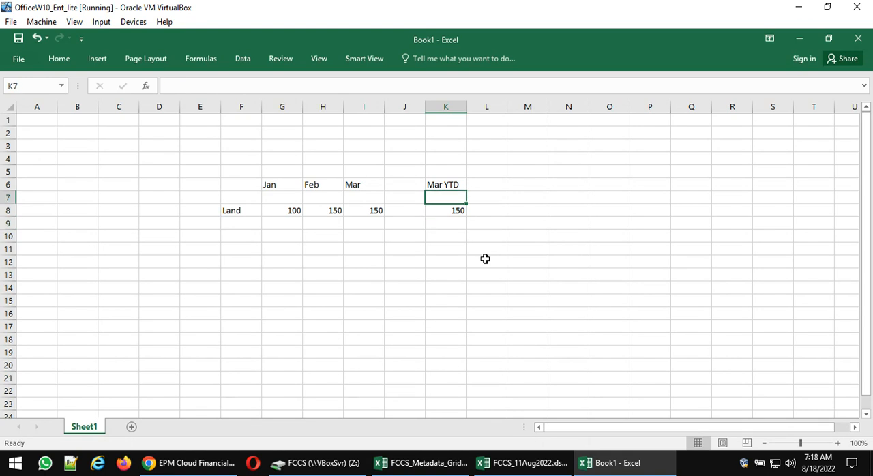
{"action": "key", "text": "Left"}
{"action": "key", "text": "Left"}
{"action": "key", "text": "Down"}
{"action": "key", "text": "Left"}
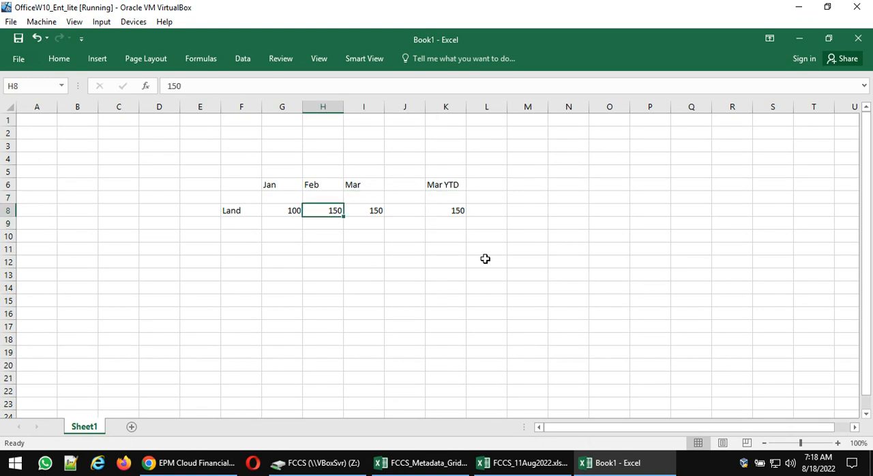
{"action": "key", "text": "Left"}
{"action": "key", "text": "Right"}
{"action": "key", "text": "Left"}
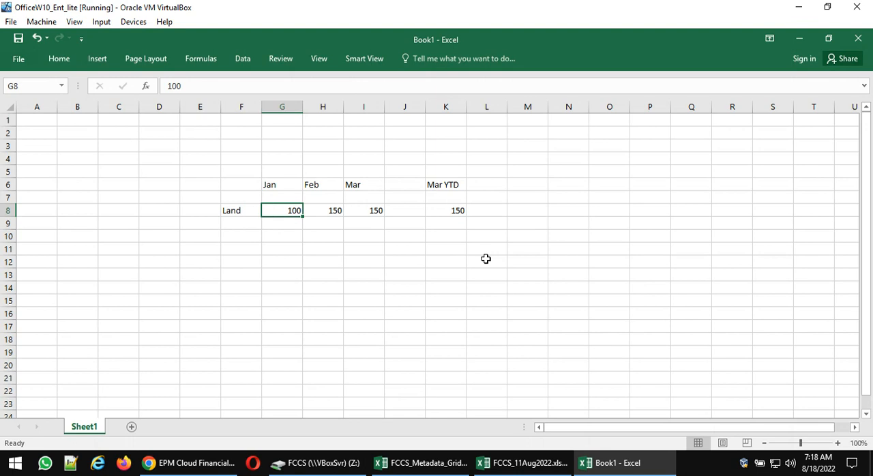
{"action": "key", "text": "Right"}
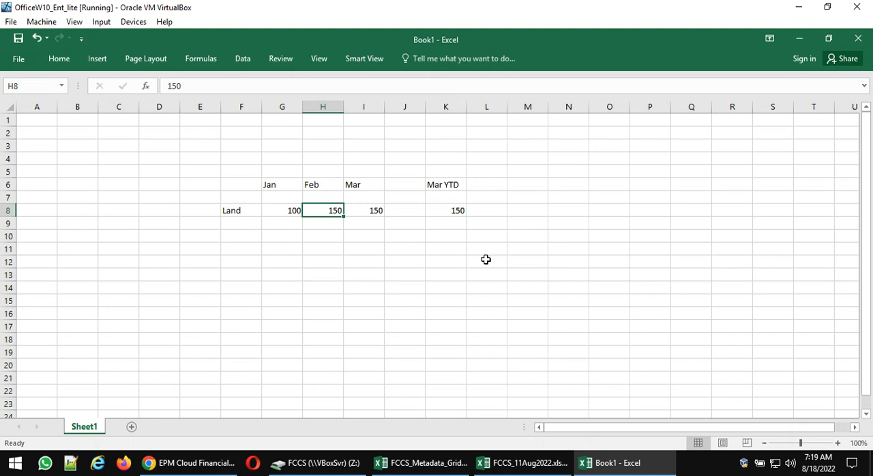
{"action": "key", "text": "Left"}
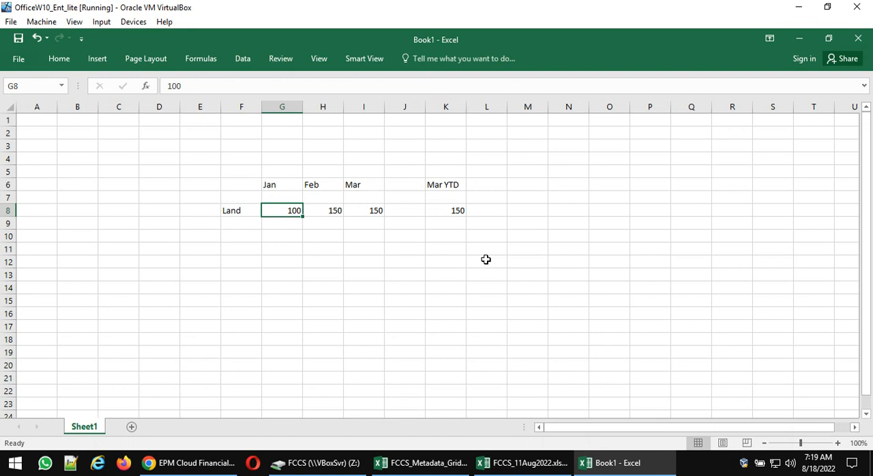
{"action": "key", "text": "Right"}
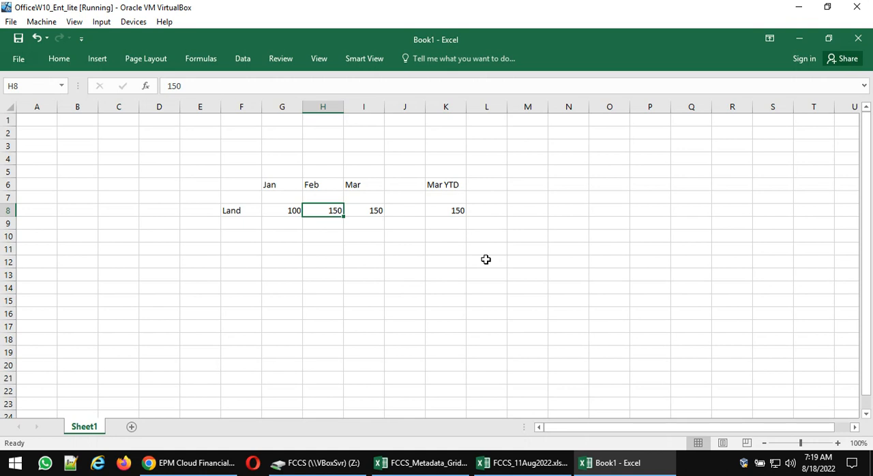
{"action": "key", "text": "Left"}
{"action": "key", "text": "Right"}
{"action": "key", "text": "Left"}
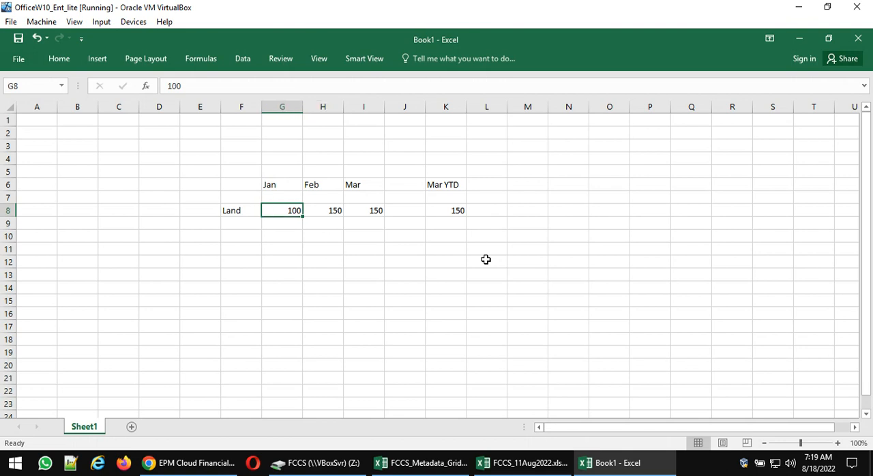
{"action": "key", "text": "Right"}
{"action": "key", "text": "Right"}
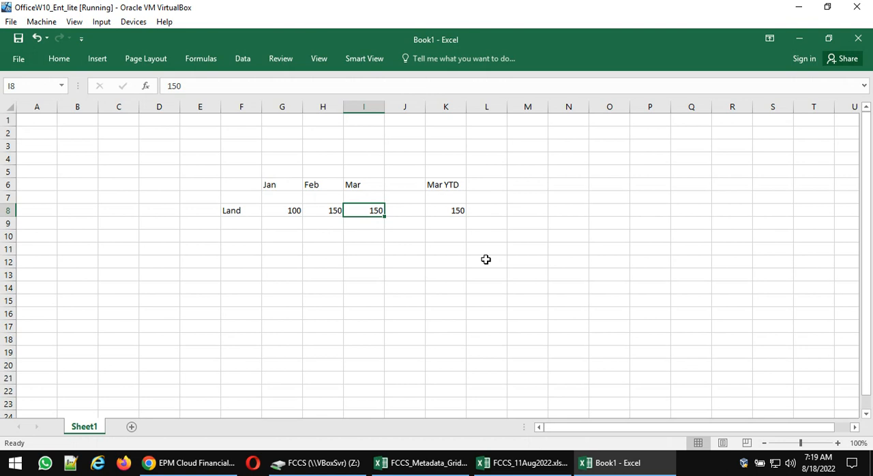
{"action": "key", "text": "Left"}
{"action": "key", "text": "Left"}
- Calculate the Feb change in Land in H10 with the formula =H8-G8
{"action": "key", "text": "Right"}
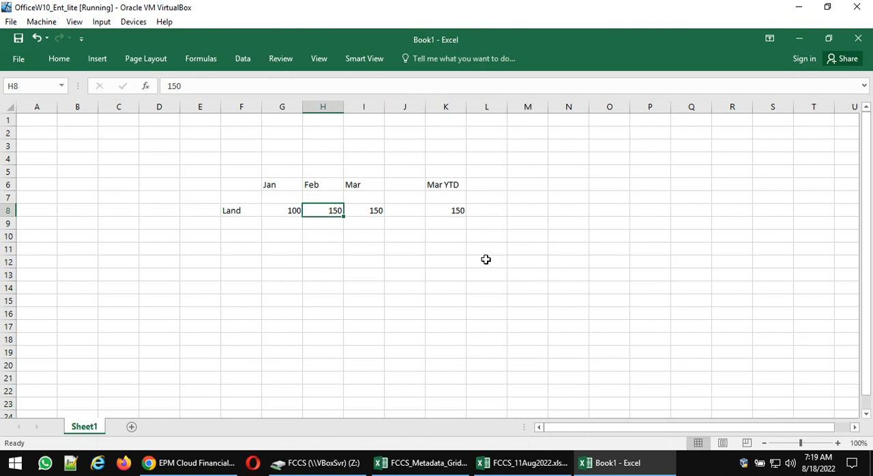
{"action": "key", "text": "Down"}
{"action": "key", "text": "Down"}
{"action": "type", "text": "="}
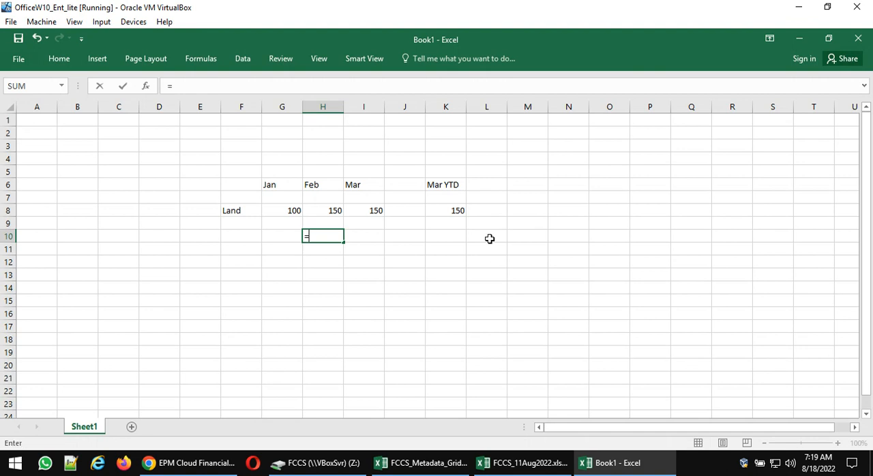
{"action": "key", "text": "Up"}
{"action": "key", "text": "Up"}
{"action": "type", "text": "-"}
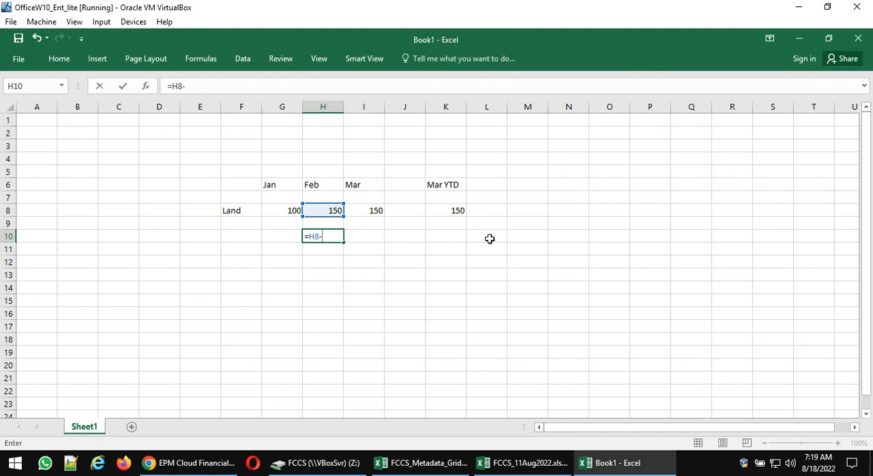
{"action": "key", "text": "Left"}
{"action": "key", "text": "Up"}
{"action": "key", "text": "Up"}
{"action": "key", "text": "Return"}
- Label the row of the calculated Feb change as Movement in F10
{"action": "key", "text": "Up"}
{"action": "key", "text": "Left"}
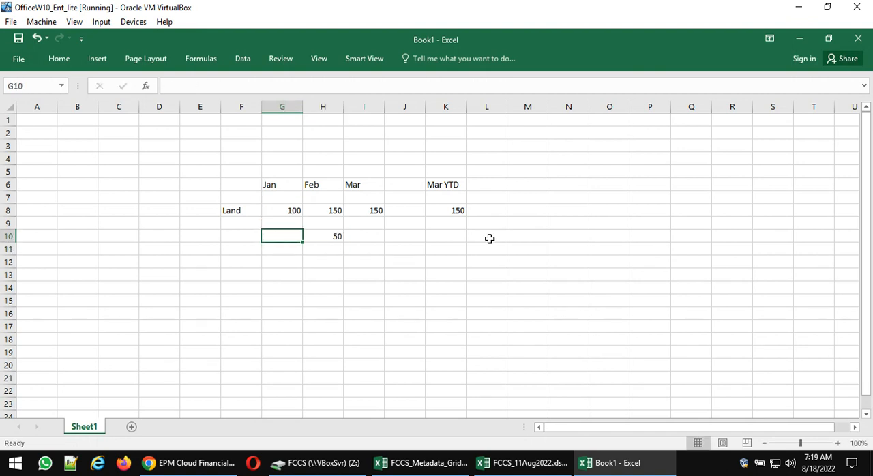
{"action": "key", "text": "Left"}
{"action": "type", "text": "Movement"}
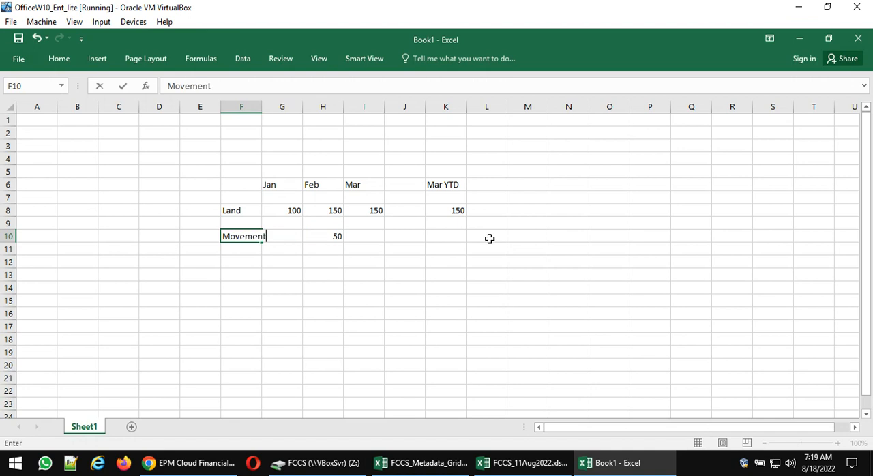
{"action": "key", "text": "Return"}
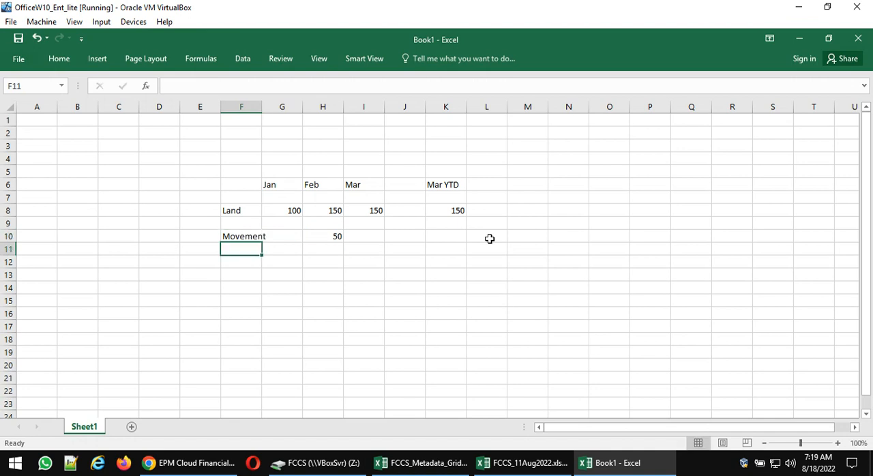
- Enter the label Additional land purchased in F11 and fit the width of column F to its text
{"action": "type", "text": "Addit"}
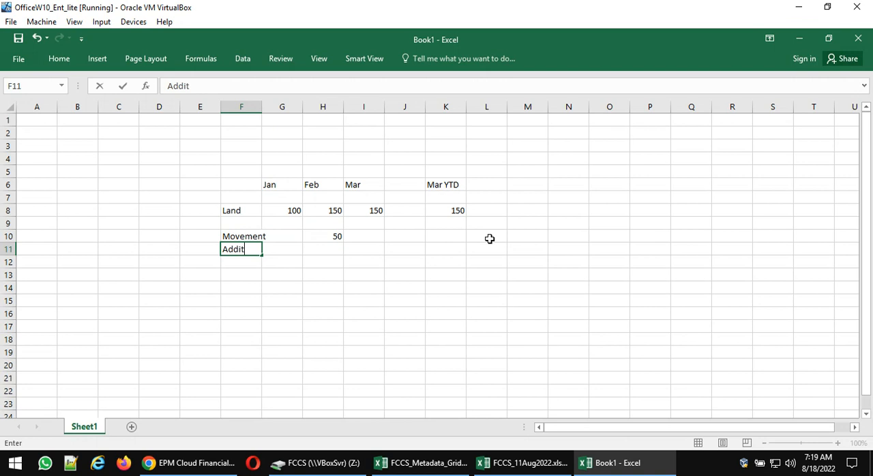
{"action": "type", "text": "ional land "}
{"action": "type", "text": "purchase"}
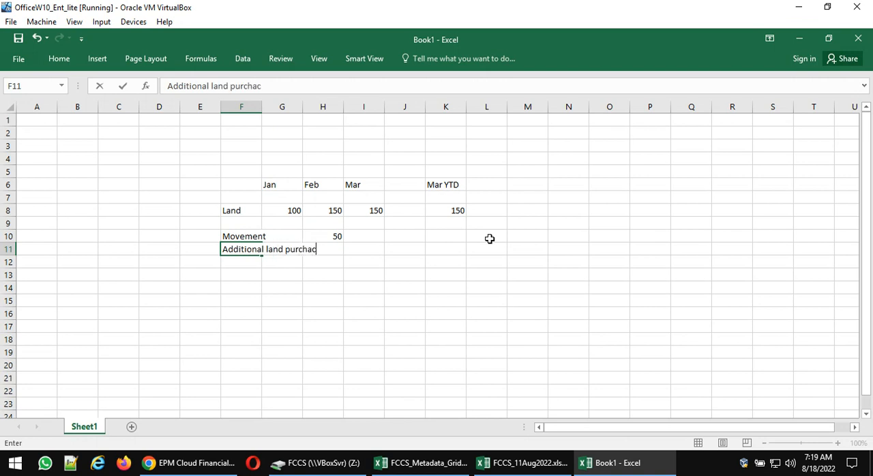
{"action": "key", "text": "BackSpace"}
{"action": "key", "text": "BackSpace"}
{"action": "type", "text": "sed"}
{"action": "key", "text": "Return"}
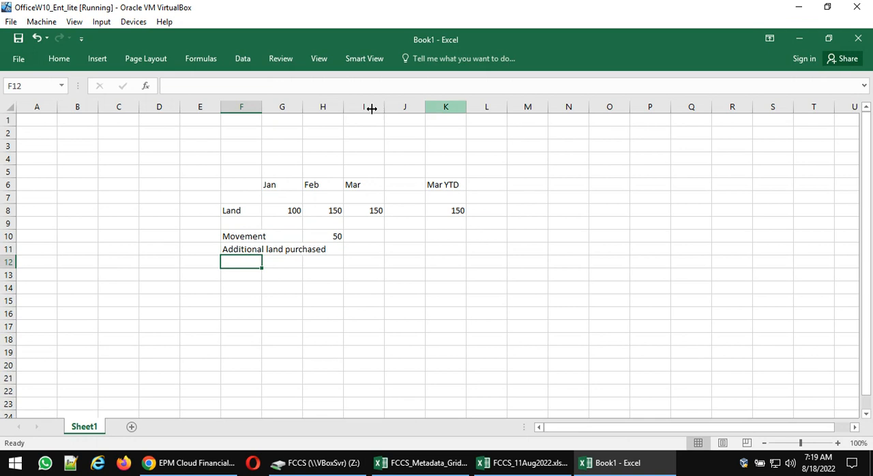
{"action": "double_click", "coordinate": [261, 107]}
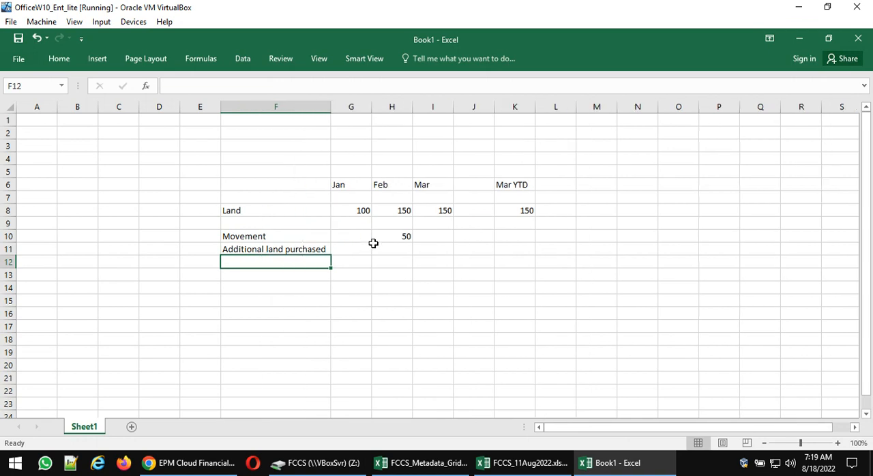
{"action": "left_click", "coordinate": [378, 239]}
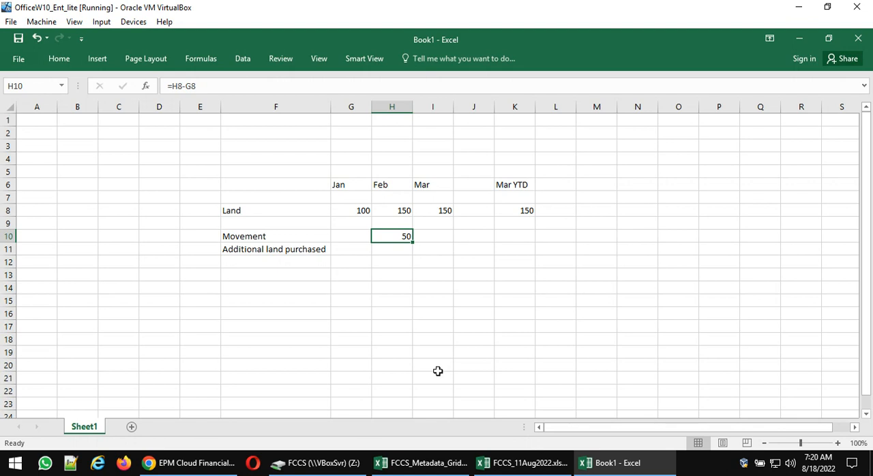
{"action": "left_click", "coordinate": [253, 463]}
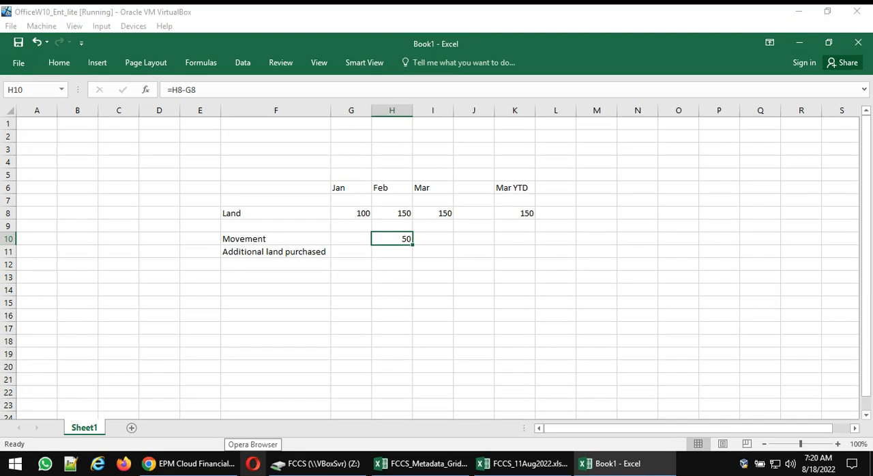
{"action": "left_click", "coordinate": [451, 290]}
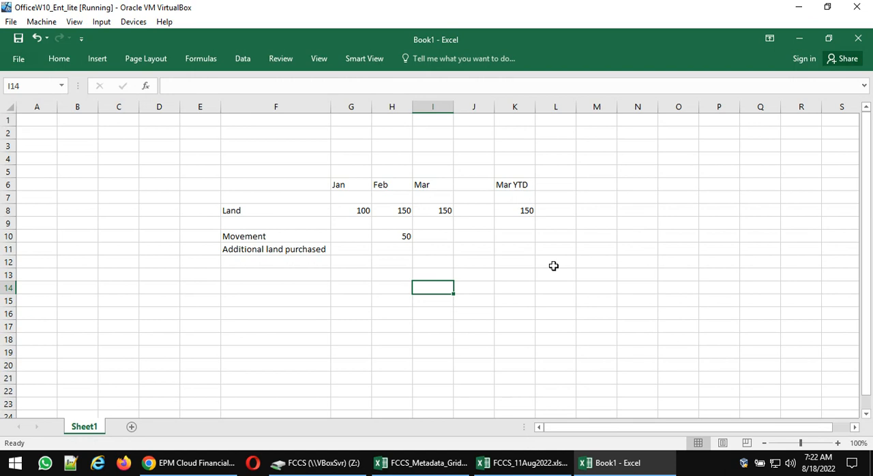
- Switch to the EPM Cloud Financial Consolidation and Close browser window and display the Movement dimension
{"action": "left_click", "coordinate": [213, 462]}
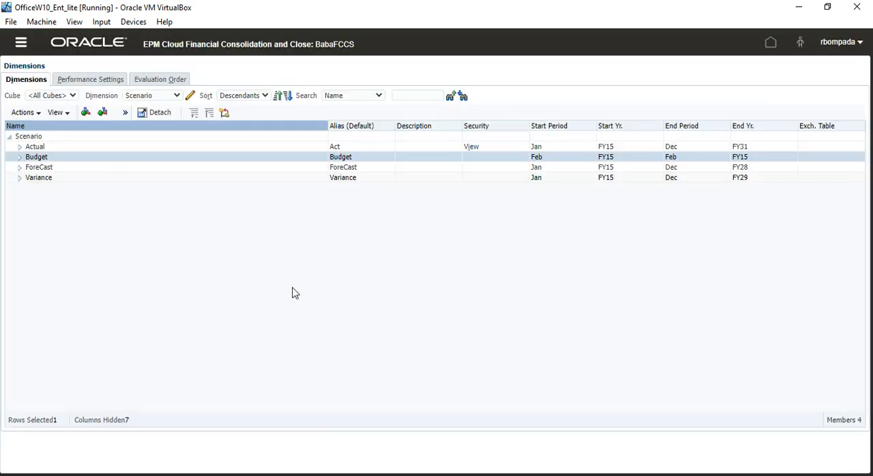
{"action": "left_click", "coordinate": [176, 96]}
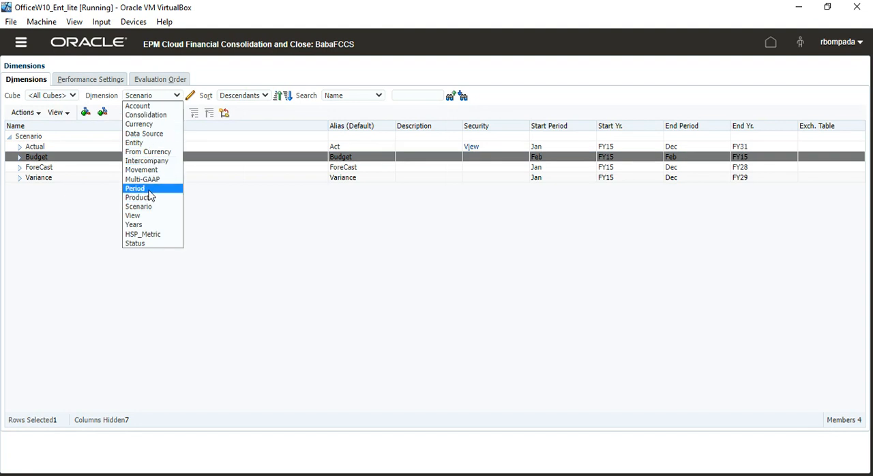
{"action": "left_click", "coordinate": [143, 171]}
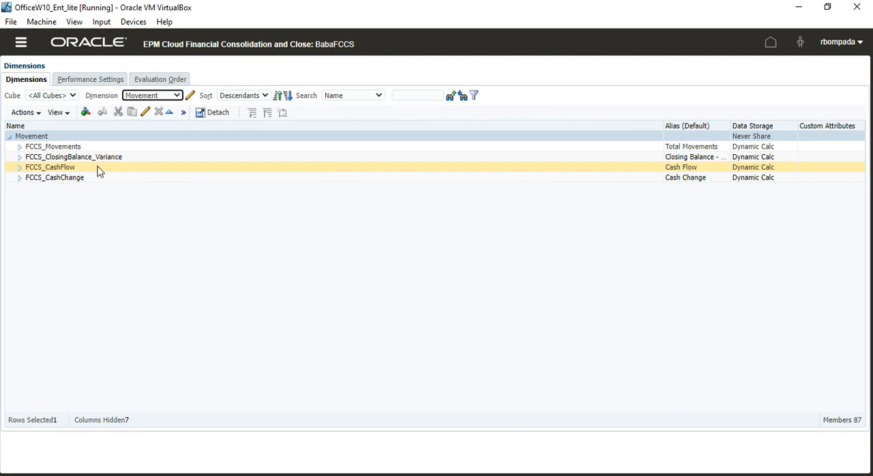
- Expand FCCS_Movements in the member hierarchy, select FCCS_No Movement and try to expand FCCS_ClosingBalance
{"action": "left_click", "coordinate": [19, 147]}
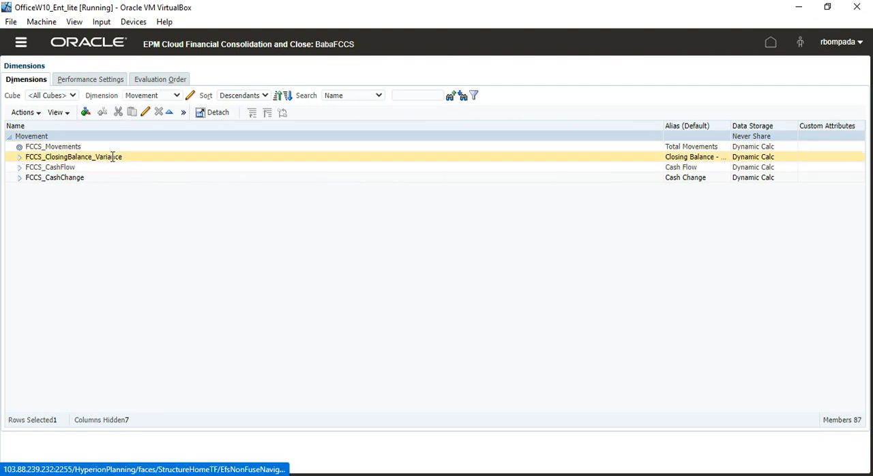
{"action": "left_click", "coordinate": [60, 157]}
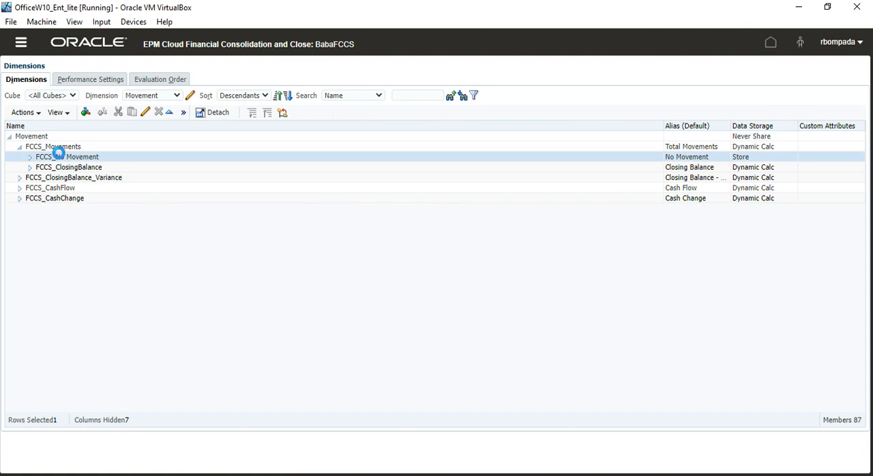
{"action": "left_click", "coordinate": [29, 167]}
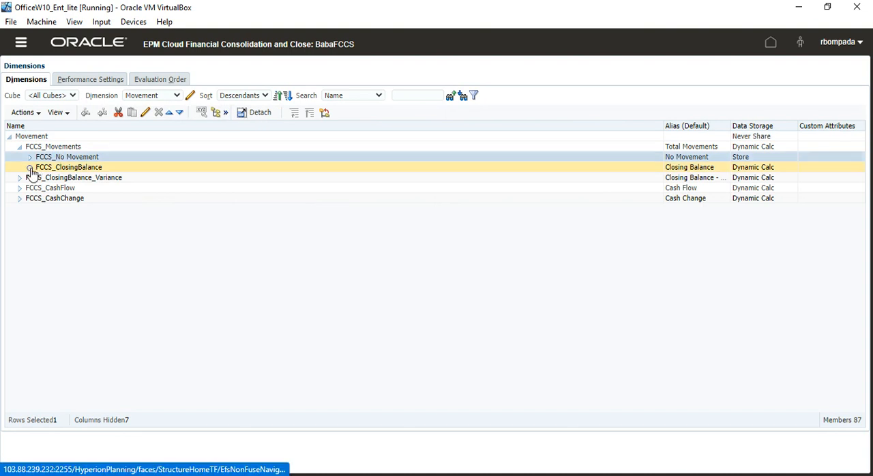
{"action": "left_click", "coordinate": [30, 167]}
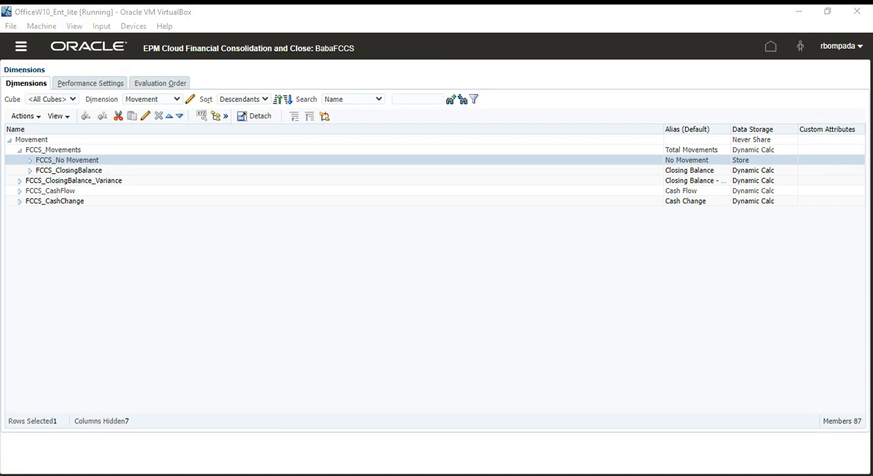
- Switch to the FCCS_11Aug2022.xlsx workbook and show the first pictures on its Movement sheet, starting at column A
{"action": "key", "text": "alt+Tab"}
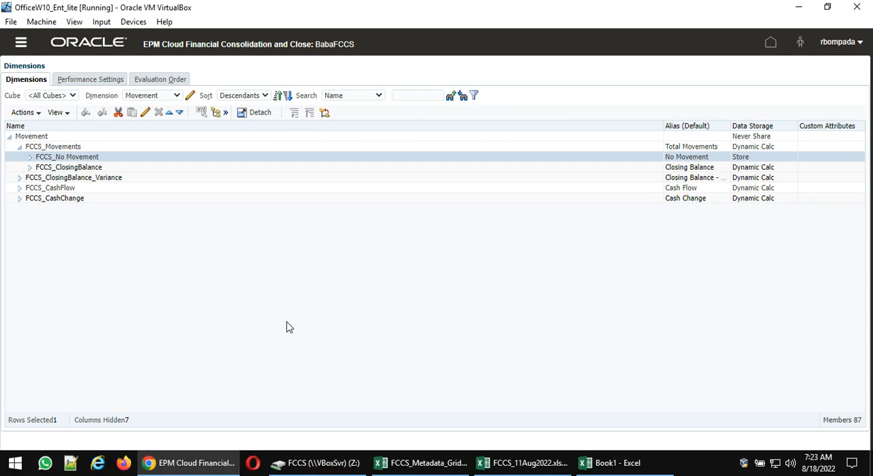
{"action": "key", "text": "Tab"}
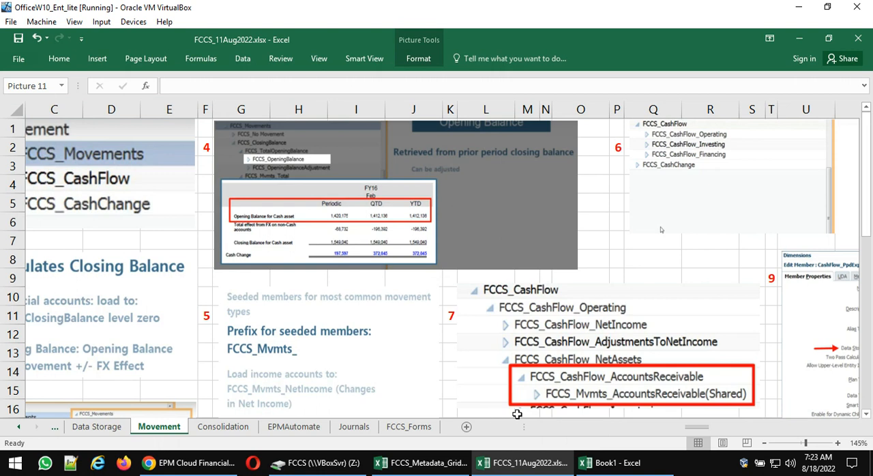
{"action": "left_click_drag", "start_coordinate": [690, 432], "coordinate": [607, 430]}
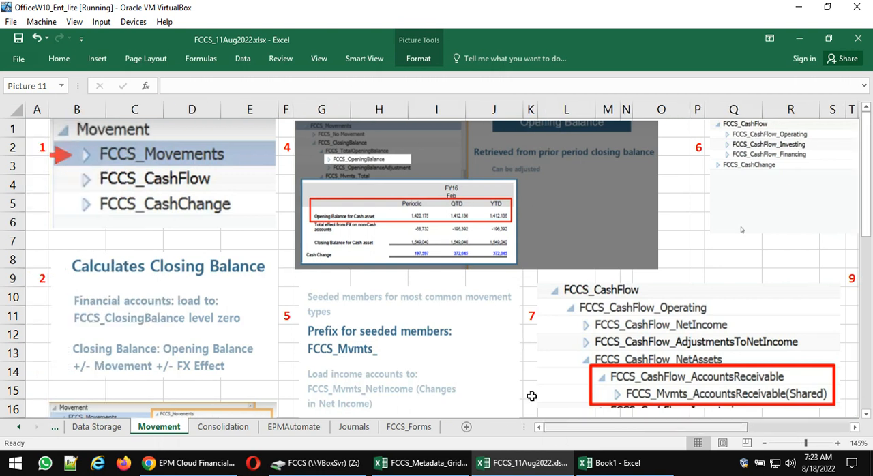
- Examine the Calculates Closing Balance picture on the Movement sheet and select the first picture showing the Movement hierarchy
{"action": "scroll", "coordinate": [293, 268], "scroll_direction": "down", "scroll_amount": 1}
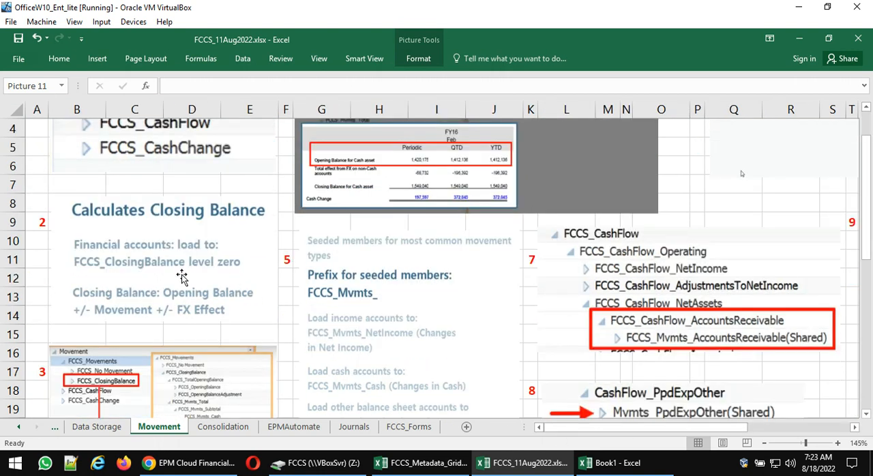
{"action": "left_click", "coordinate": [254, 292]}
{"action": "scroll", "coordinate": [102, 174], "scroll_direction": "up", "scroll_amount": 1}
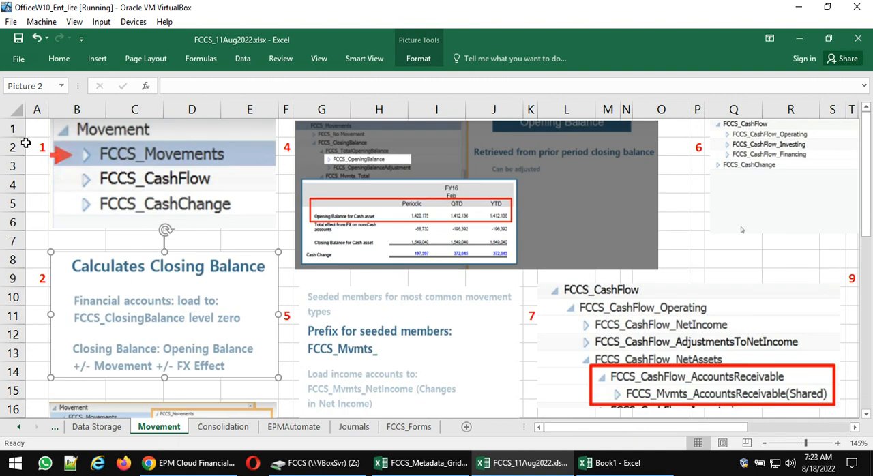
{"action": "left_click", "coordinate": [200, 175]}
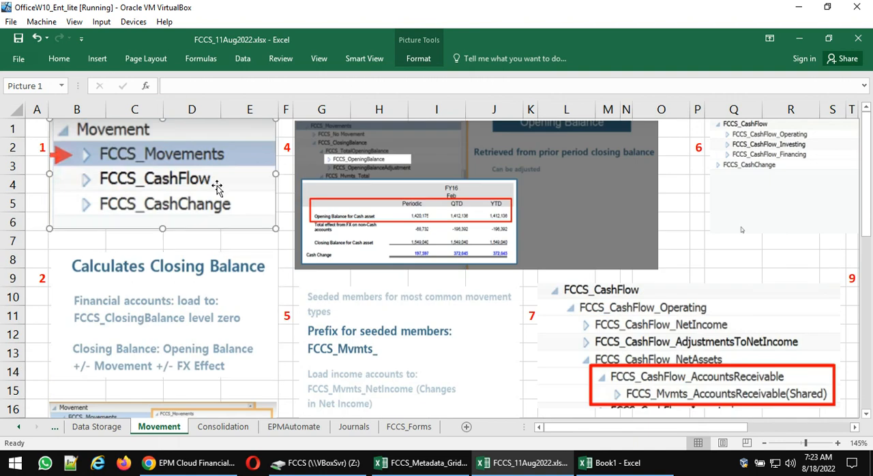
- Switch to the EPM Cloud Financial Consolidation and Close browser window, collapse FCCS_Movements and select FCCS_ClosingBalance_Variance
{"action": "mouse_move", "coordinate": [198, 464]}
{"action": "left_click", "coordinate": [194, 463]}
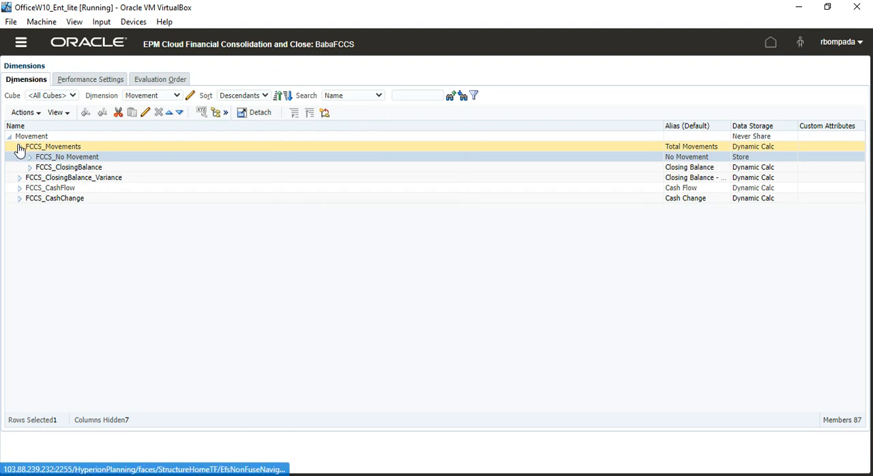
{"action": "left_click", "coordinate": [19, 147]}
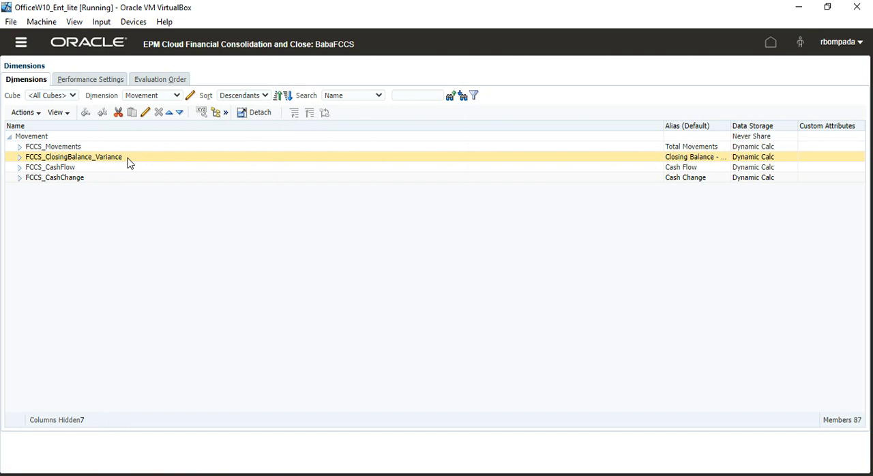
{"action": "left_click", "coordinate": [125, 156]}
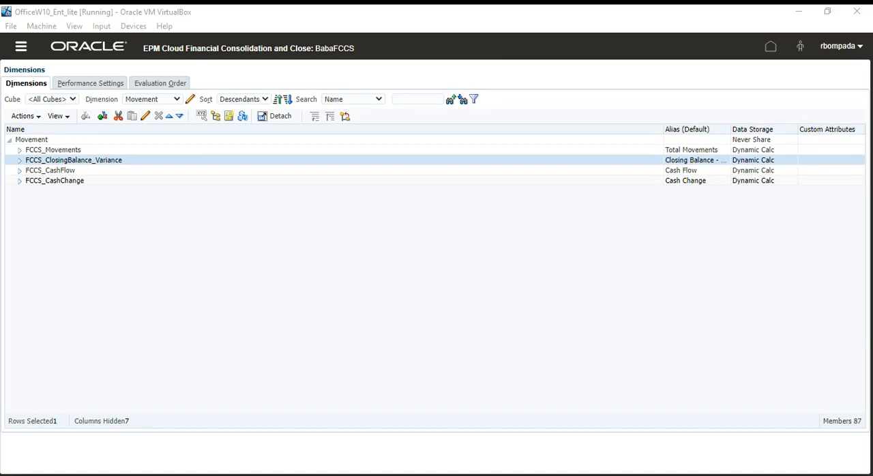
- Switch back to the FCCS_11Aug2022.xlsx workbook and select the Calculates Closing Balance picture
{"action": "key", "text": "alt+Tab"}
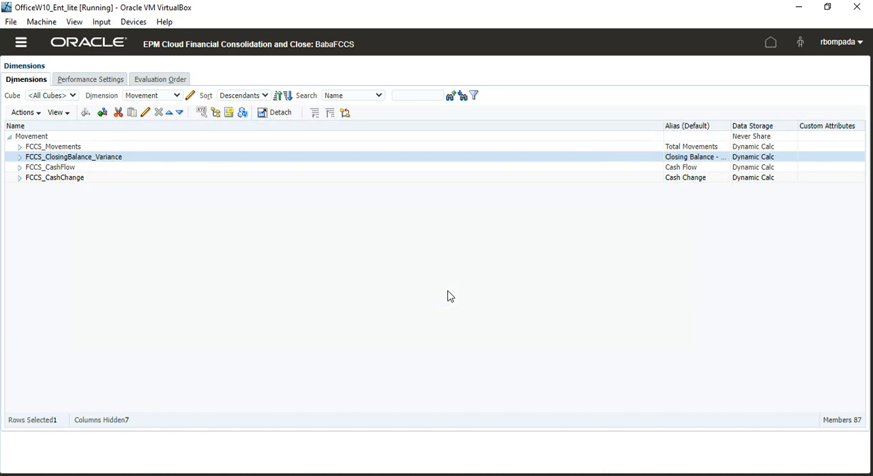
{"action": "key", "text": "alt+Tab"}
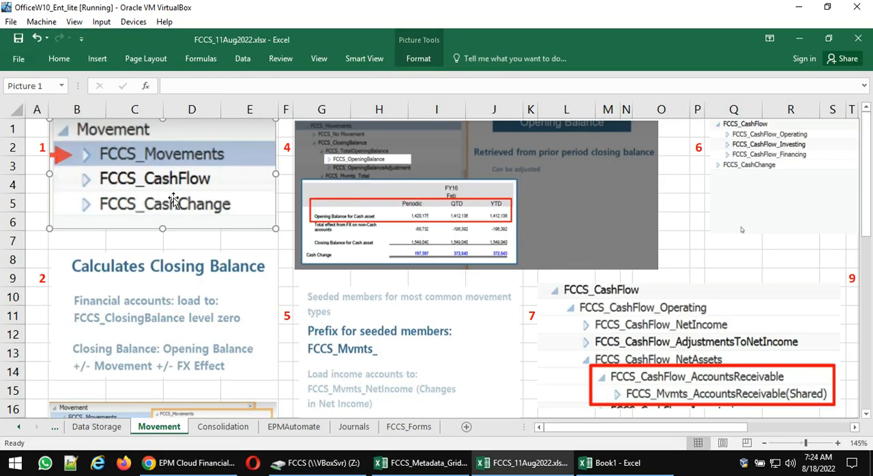
{"action": "left_click", "coordinate": [171, 318]}
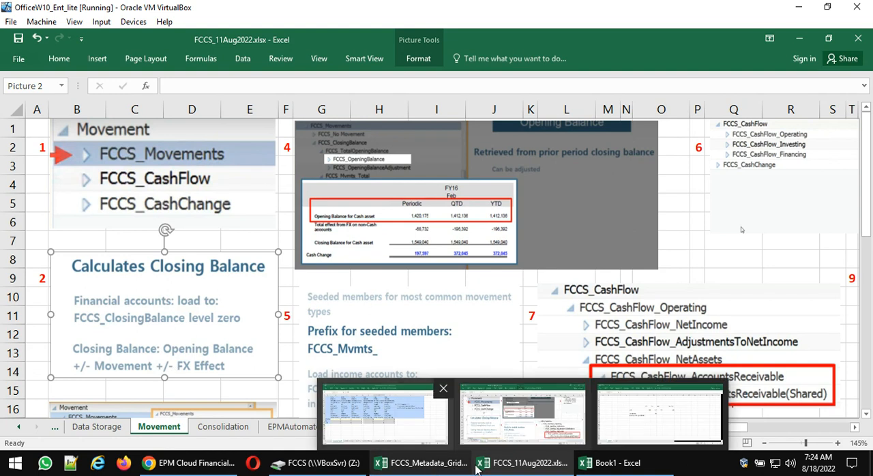
- Switch to Book1, check the Feb movement formula in H10, and return to the FCCS_11Aug2022.xlsx workbook
{"action": "left_click", "coordinate": [614, 464]}
{"action": "left_click", "coordinate": [401, 238]}
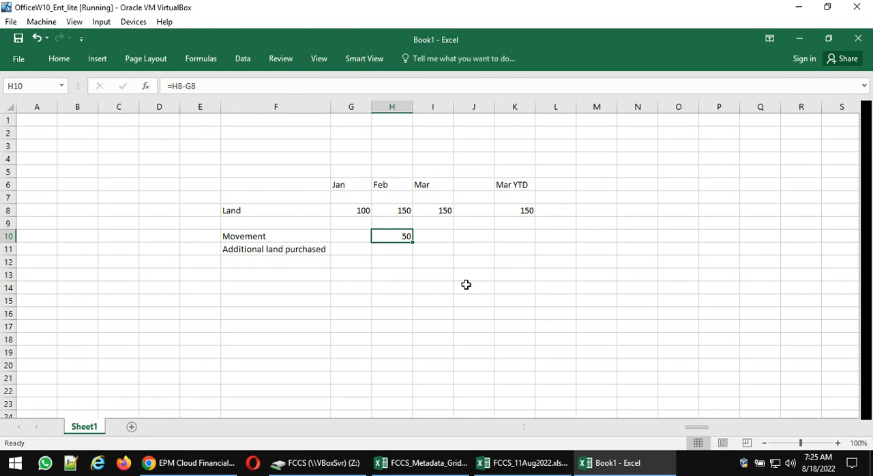
{"action": "mouse_move", "coordinate": [205, 465]}
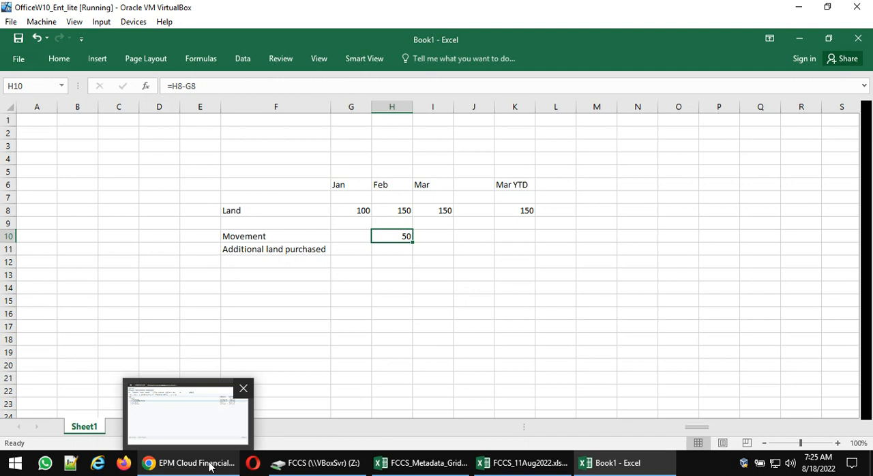
{"action": "mouse_move", "coordinate": [452, 464]}
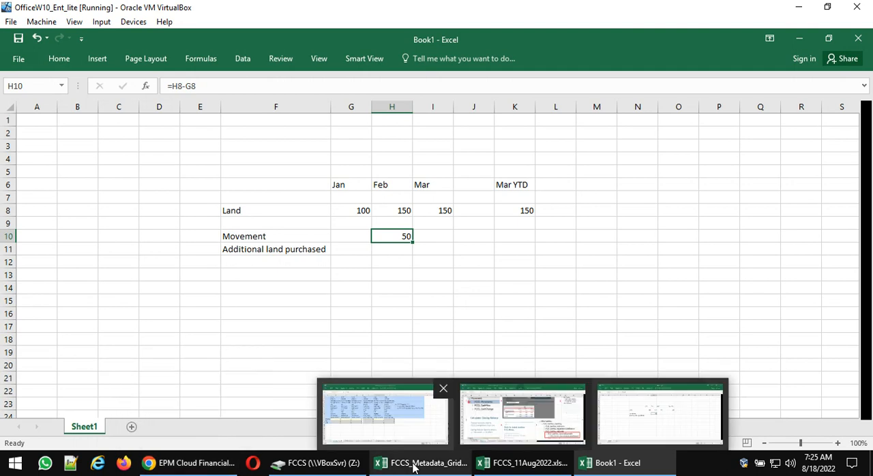
{"action": "left_click", "coordinate": [524, 465]}
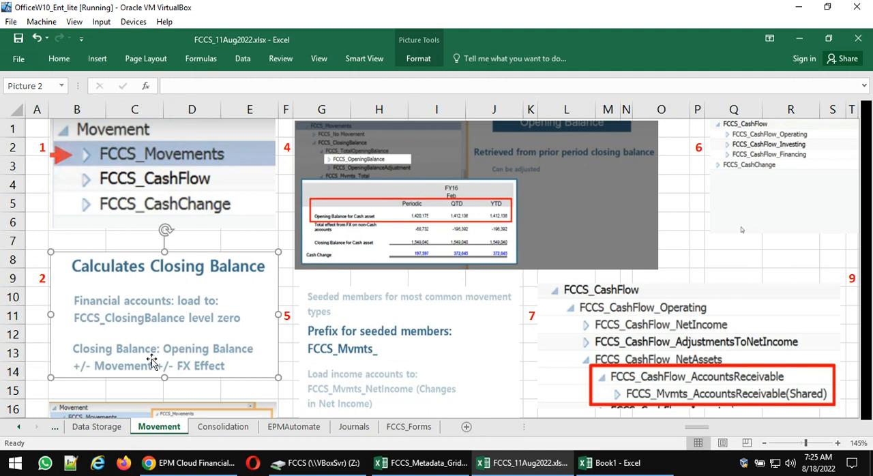
- Switch to the EPM Cloud browser window, expand FCCS_Movements and FCCS_ClosingBalance, and select FCCS_TotalOpeningBalance
{"action": "left_click", "coordinate": [212, 466]}
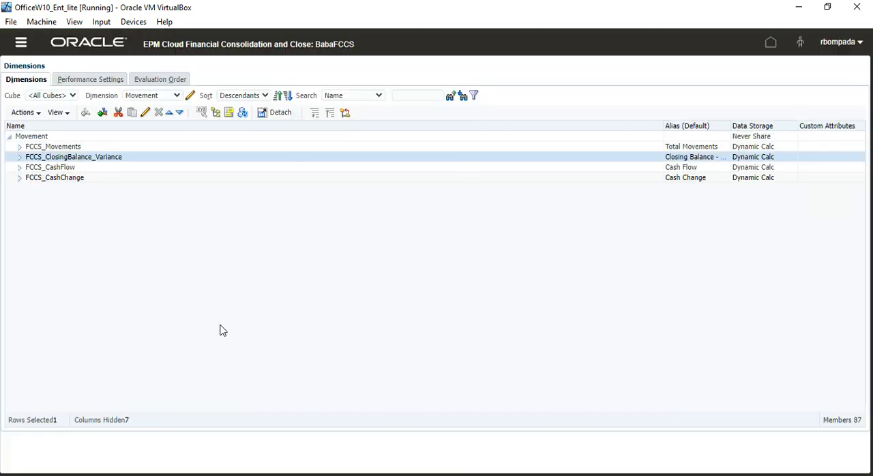
{"action": "left_click", "coordinate": [19, 146]}
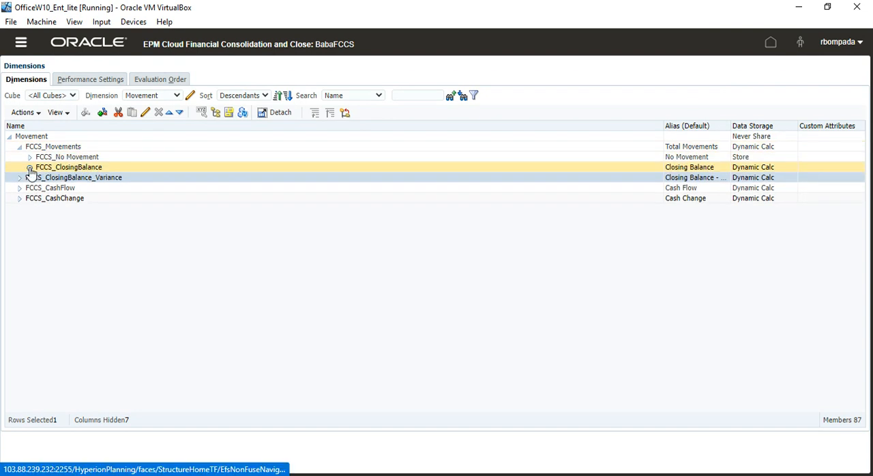
{"action": "left_click", "coordinate": [29, 167]}
{"action": "left_click", "coordinate": [109, 180]}
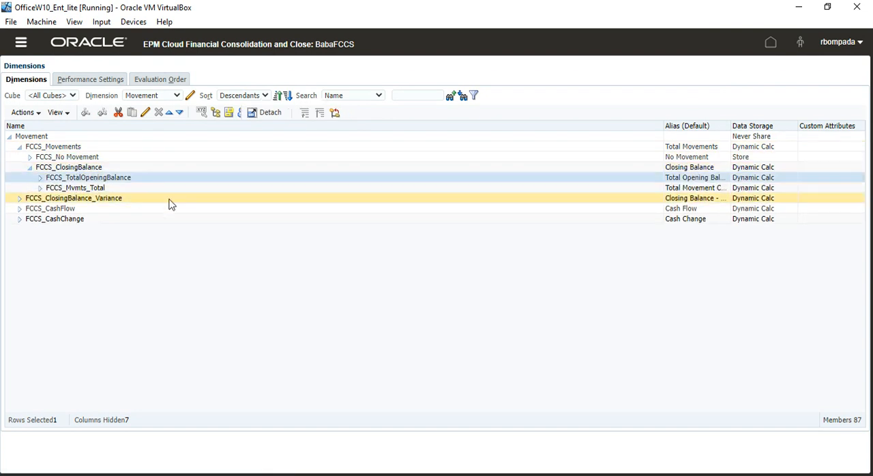
- Expand FCCS_Mvmts_Total and go through FCCS_TotalOpeningBalance, FCCS_Mvmts_Subtotal and FCCS_Mvmts_FX_Total, selecting each member
{"action": "left_click", "coordinate": [40, 188]}
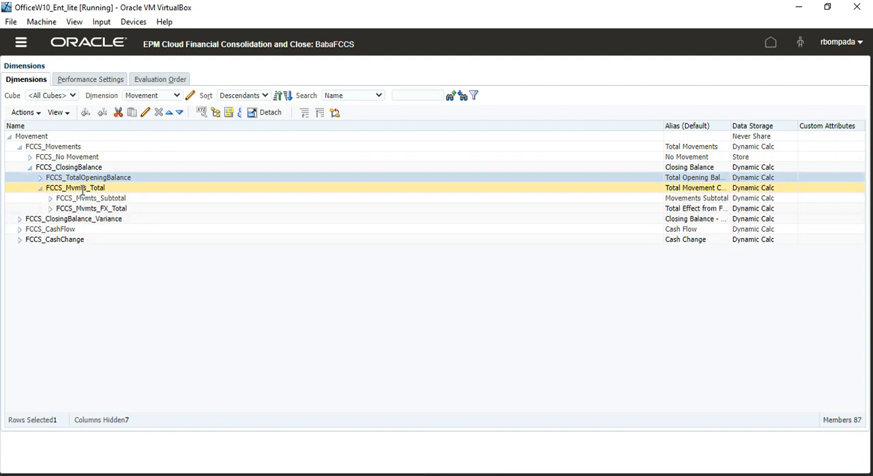
{"action": "left_click", "coordinate": [114, 213]}
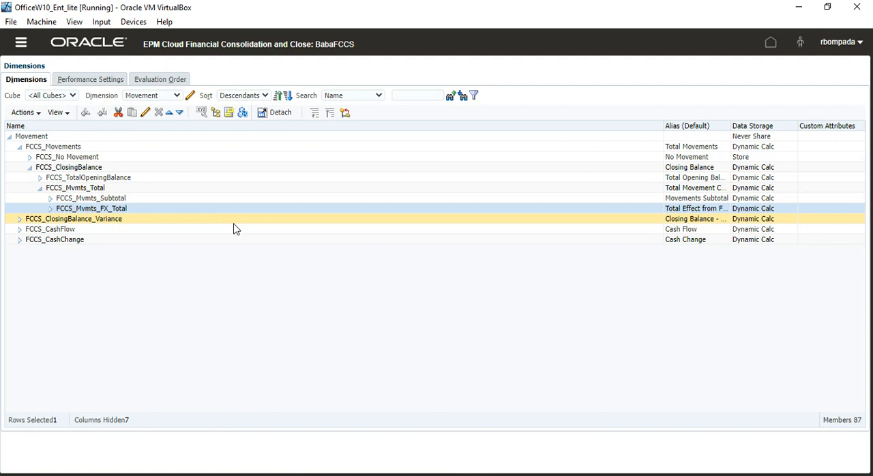
{"action": "left_click", "coordinate": [123, 178]}
{"action": "left_click", "coordinate": [136, 200]}
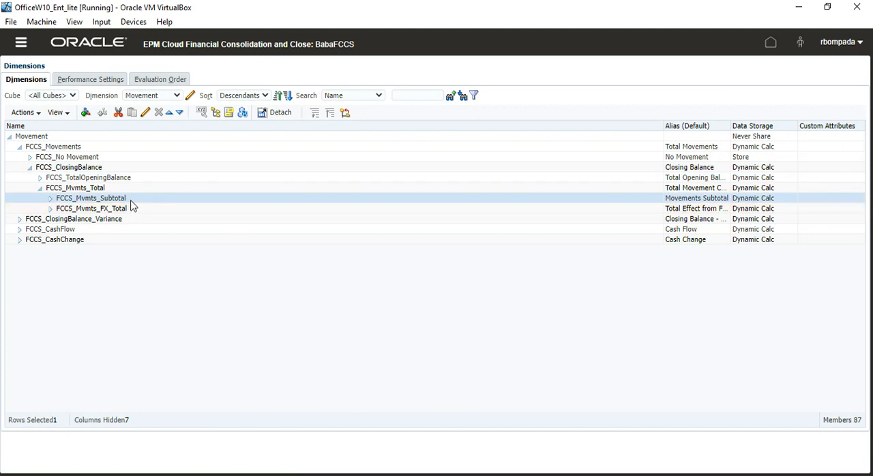
{"action": "left_click", "coordinate": [130, 211]}
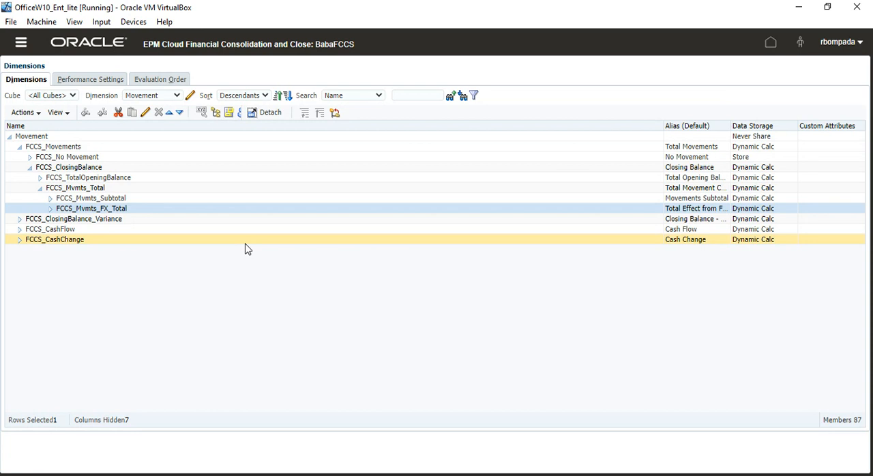
- Expand FCCS_Mvmts_FX_Total and select its members FCCS_Mvmts_FX_to_CICTA and FCCS_Mvmts_FX_to_CTA in turn
{"action": "left_click", "coordinate": [49, 209]}
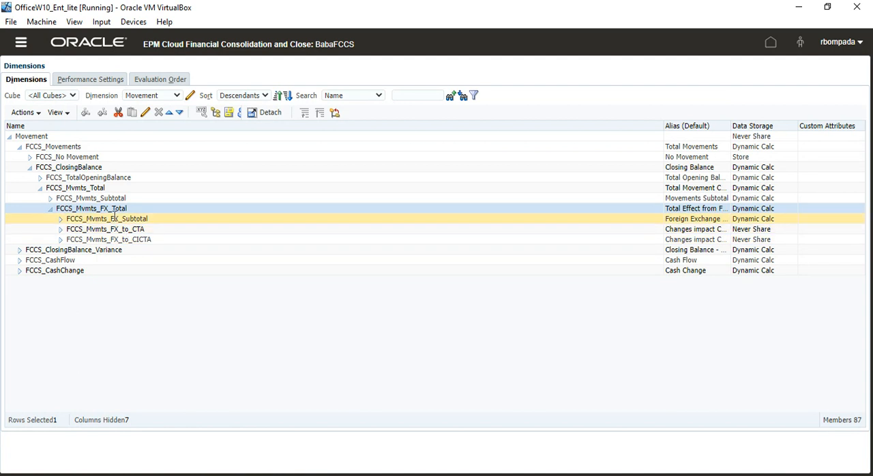
{"action": "left_click", "coordinate": [143, 240]}
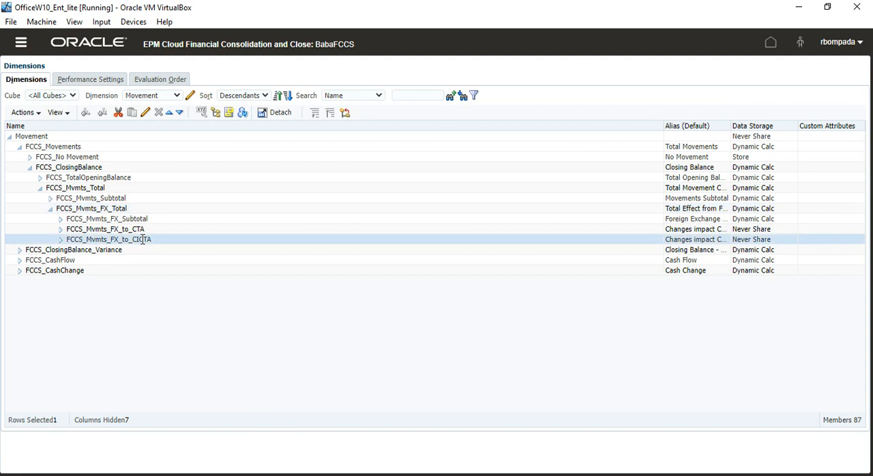
{"action": "left_click", "coordinate": [181, 230]}
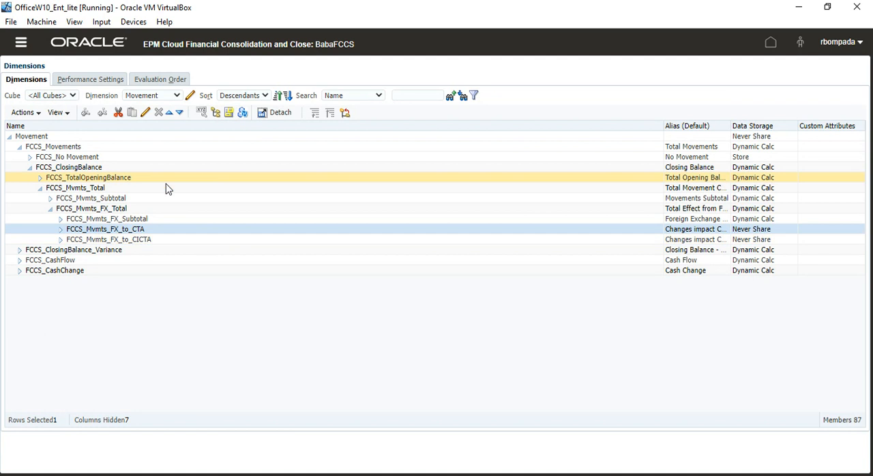
- Expand FCCS_Mvmts_Subtotal and select its Cash, Operating, Investing and Financing movement members one after another
{"action": "left_click", "coordinate": [50, 198]}
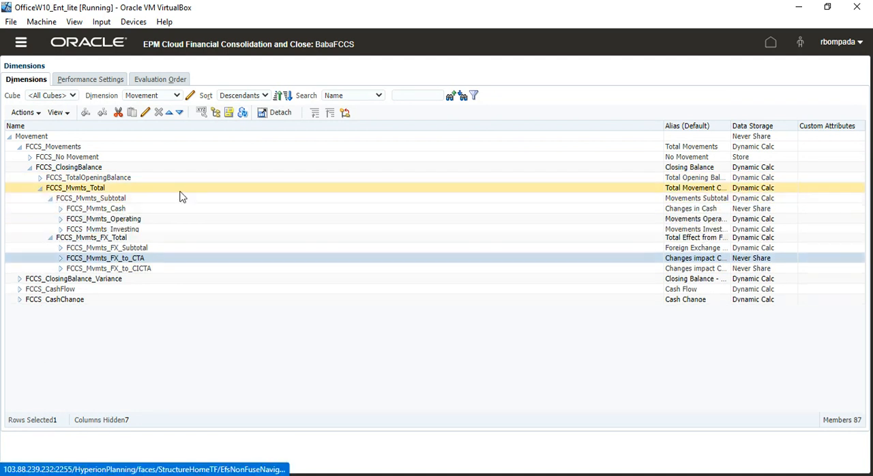
{"action": "left_click", "coordinate": [122, 210]}
{"action": "left_click", "coordinate": [129, 219]}
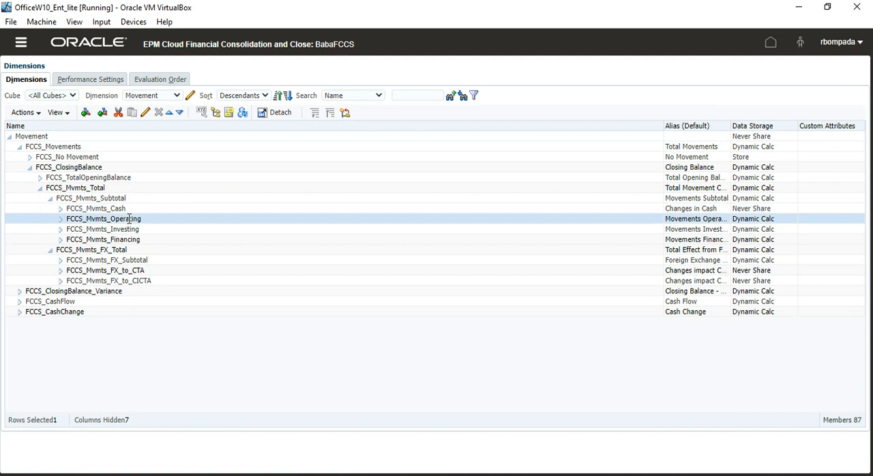
{"action": "left_click", "coordinate": [129, 229]}
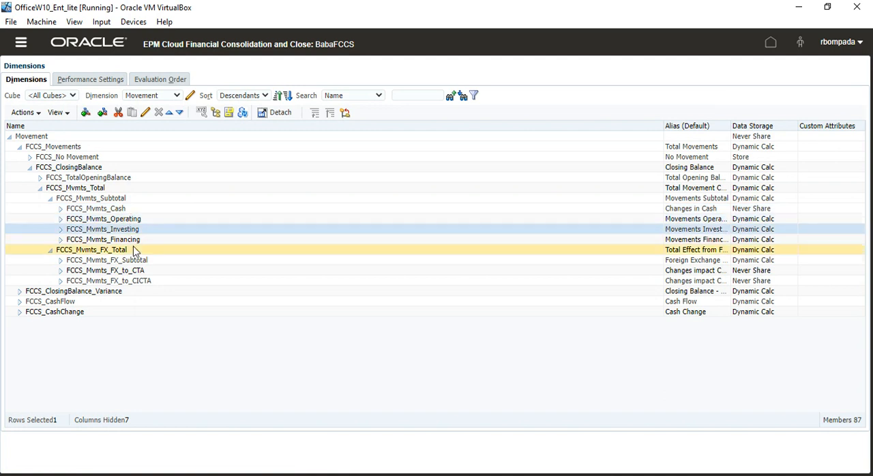
{"action": "left_click", "coordinate": [135, 240]}
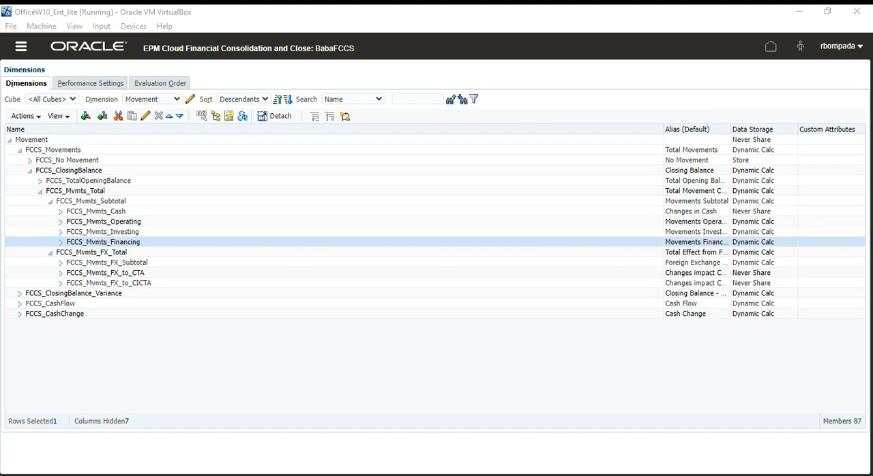
- Expand FCCS_Mvmts_Operating, FCCS_Mvmts_Investing and FCCS_Mvmts_Financing to show their child members, selecting FCCS_Mvmts_NetIncome along the way
{"action": "left_click", "coordinate": [60, 220]}
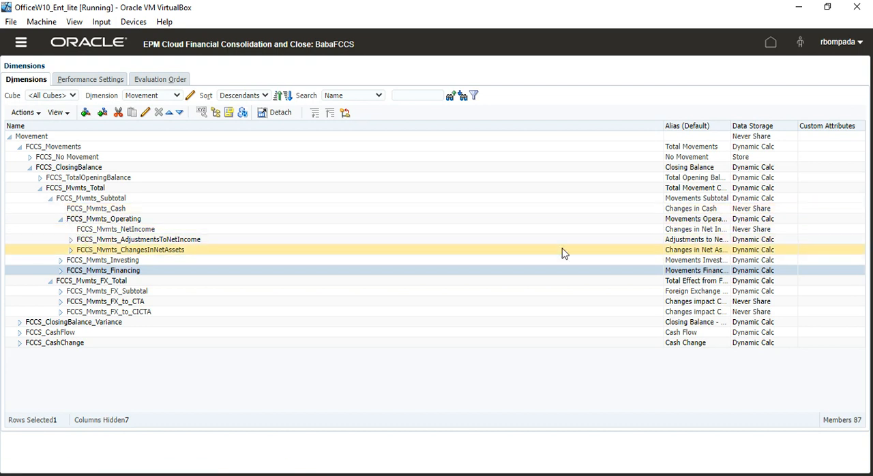
{"action": "left_click", "coordinate": [700, 231]}
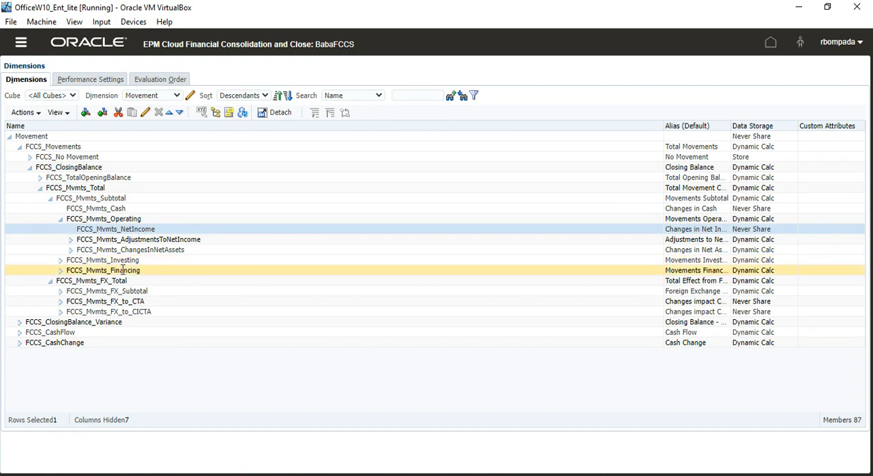
{"action": "left_click", "coordinate": [60, 261]}
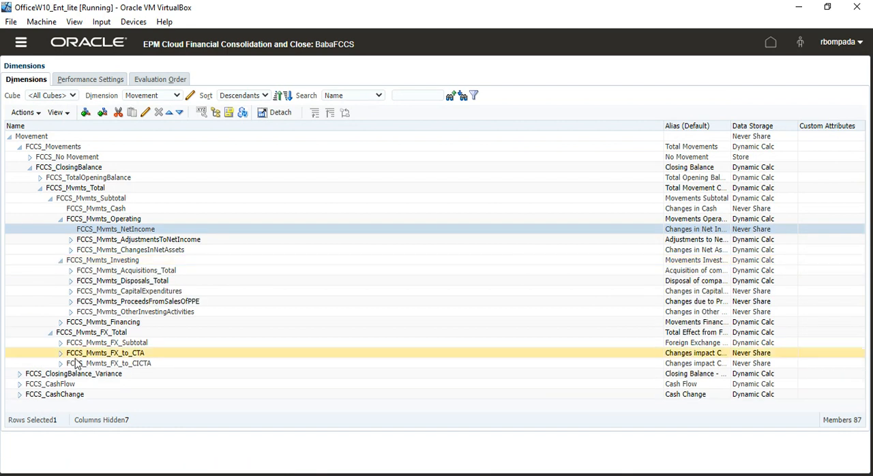
{"action": "left_click", "coordinate": [60, 323]}
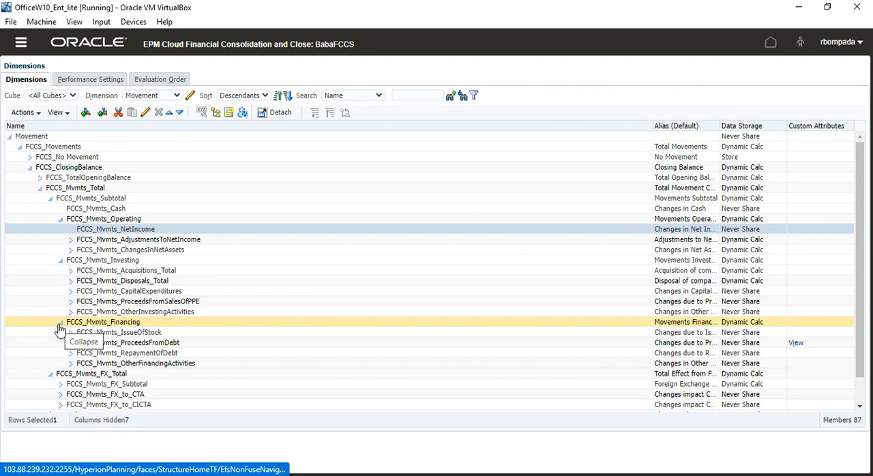
- Examine the aliases of FCCS_Mvmts_Cash and FCCS_Mvmts_NetIncome, highlighting the word Cash in the first one
{"action": "left_click", "coordinate": [110, 209]}
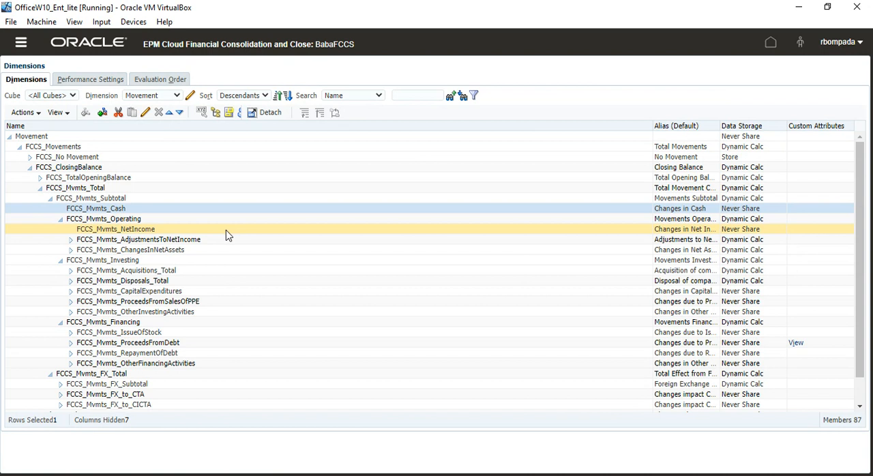
{"action": "double_click", "coordinate": [698, 209]}
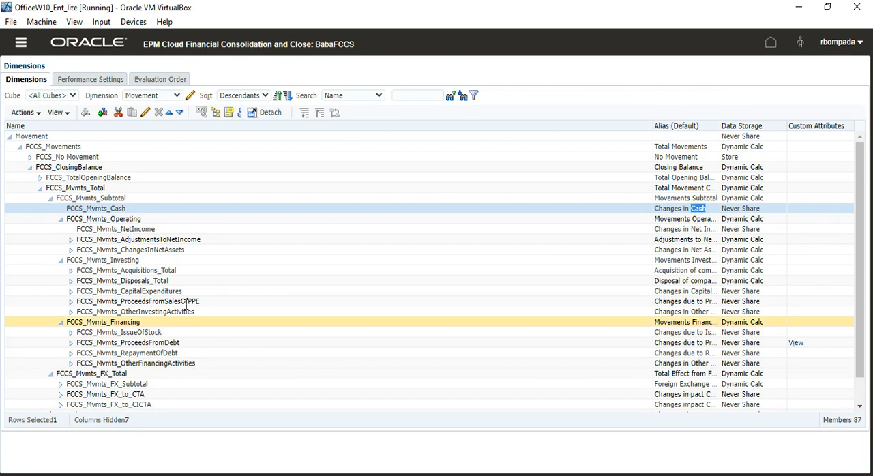
{"action": "left_click", "coordinate": [140, 228]}
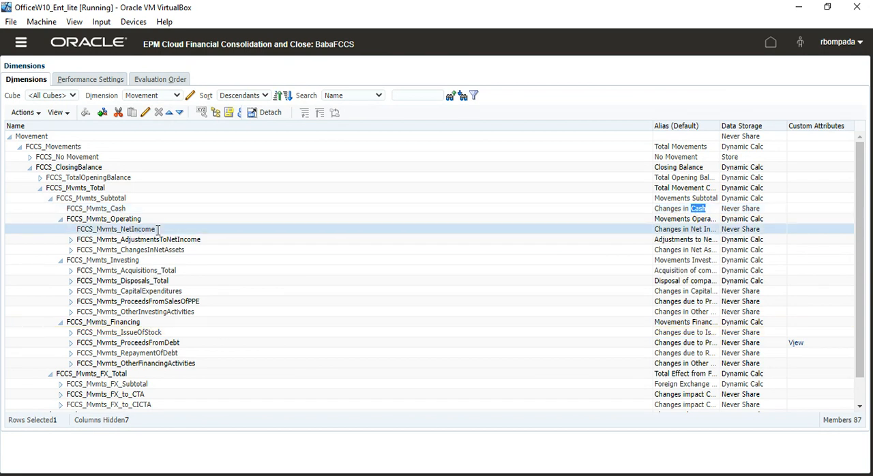
{"action": "left_click", "coordinate": [695, 230]}
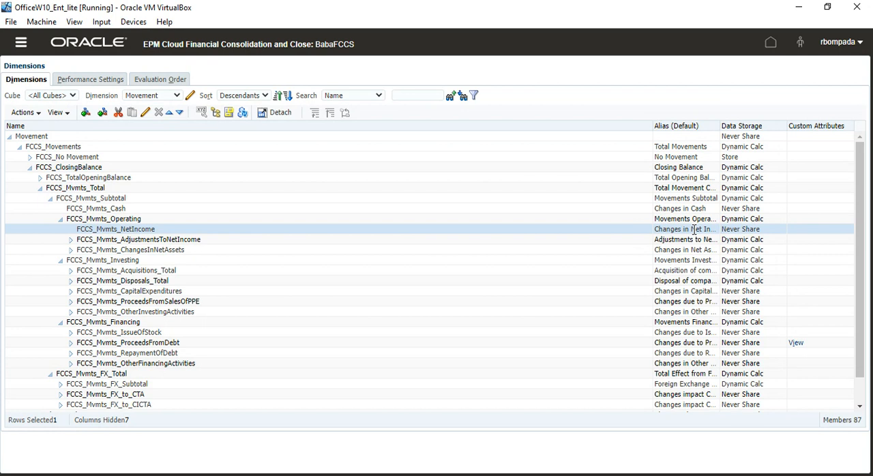
- Select Acquisitions_Total, Disposals_Total, OtherInvestingActivities and OtherFinancingActivities in turn, ending on their parent FCCS_Mvmts_Subtotal
{"action": "left_click", "coordinate": [121, 271]}
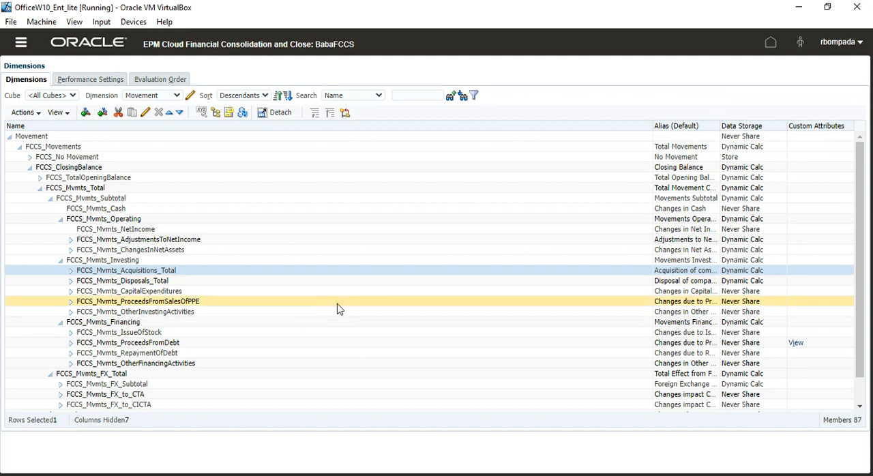
{"action": "left_click", "coordinate": [261, 281]}
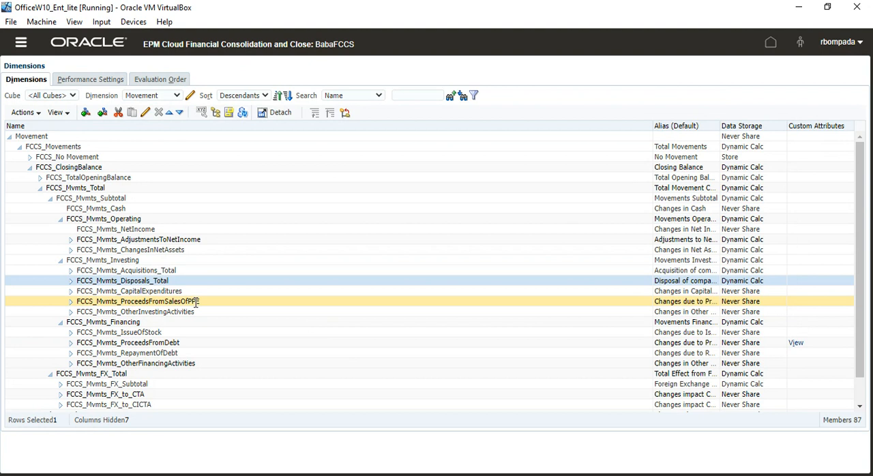
{"action": "left_click", "coordinate": [164, 312]}
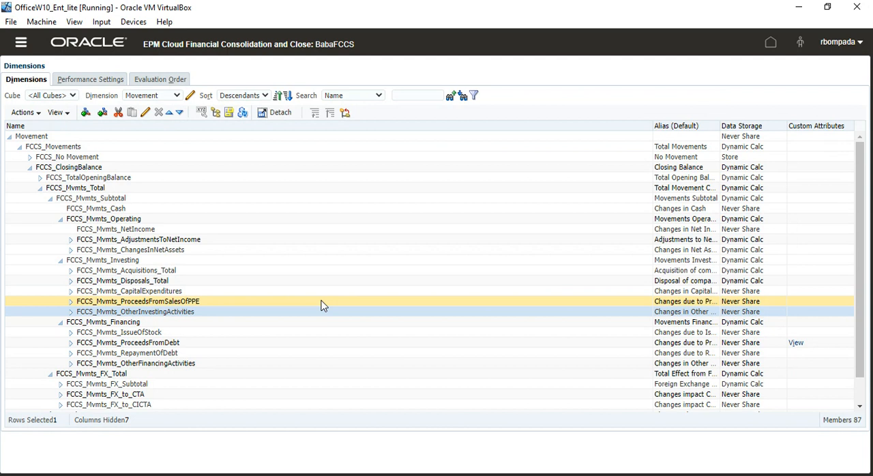
{"action": "left_click", "coordinate": [197, 364]}
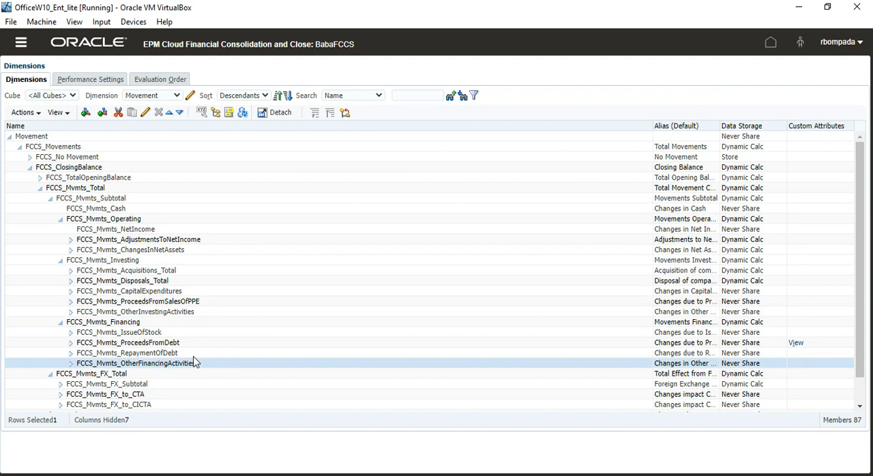
{"action": "left_click", "coordinate": [107, 197]}
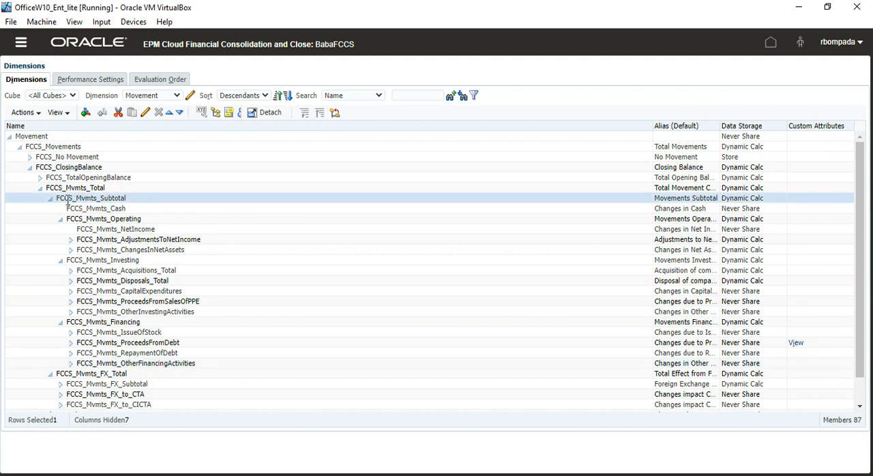
- Expand FCCS_CashFlow to show its Operating, Investing and Financing members, and select FCCS_CashFlow_Financing
{"action": "scroll", "coordinate": [125, 272], "scroll_direction": "down", "scroll_amount": 1}
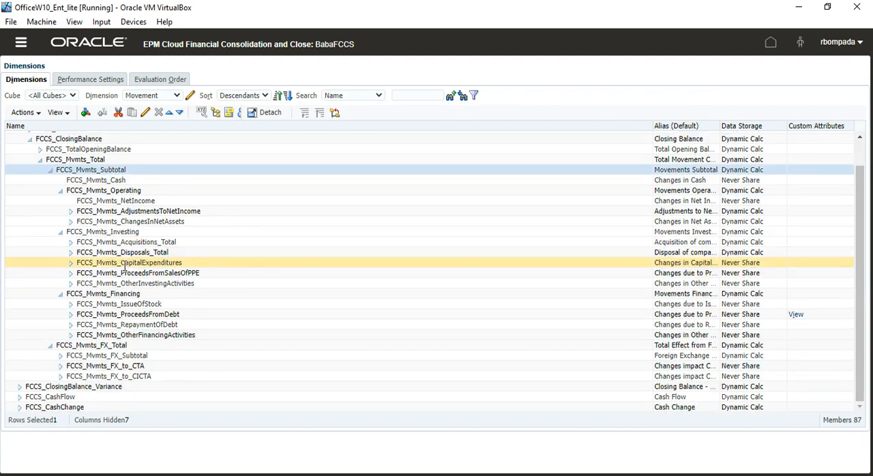
{"action": "left_click", "coordinate": [19, 398]}
{"action": "scroll", "coordinate": [242, 306], "scroll_direction": "down", "scroll_amount": 1}
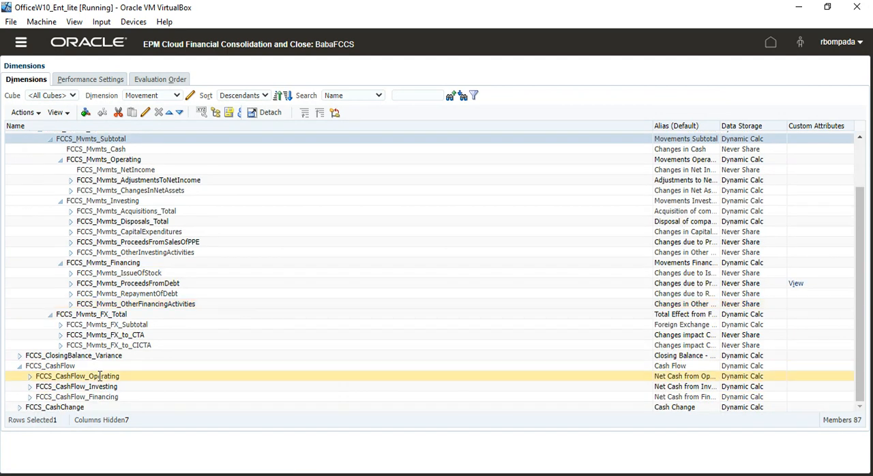
{"action": "left_click", "coordinate": [101, 396]}
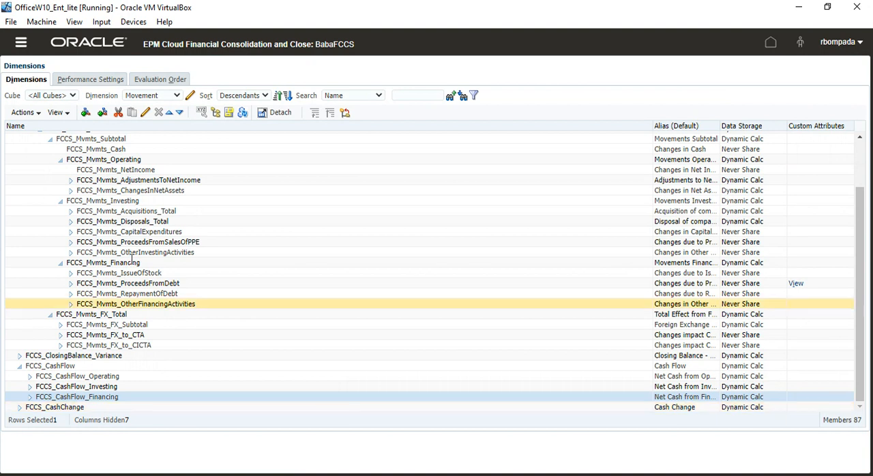
- Expand FCCS_CashFlow_Operating and FCCS_CashFlow_NetIncome, comparing them with FCCS_Mvmts_NetIncome, and select the shared FCCS_Mvmts_NetIncome member
{"action": "left_click", "coordinate": [158, 175]}
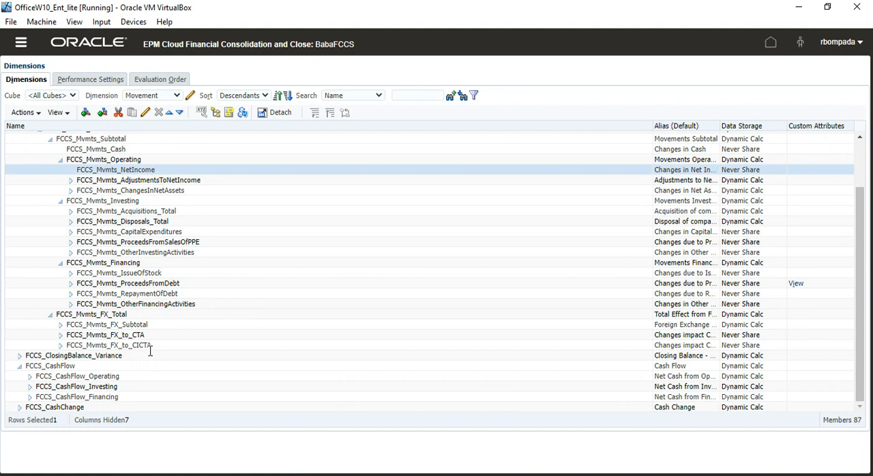
{"action": "left_click", "coordinate": [29, 376]}
{"action": "left_click", "coordinate": [120, 388]}
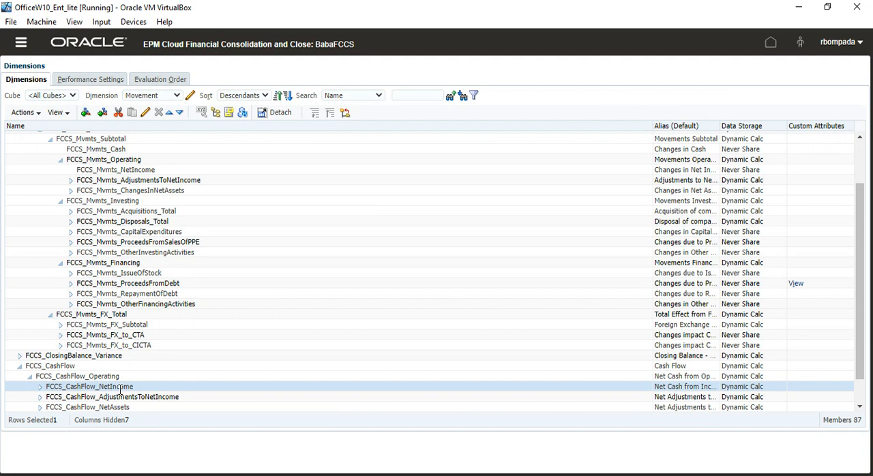
{"action": "left_click", "coordinate": [145, 172]}
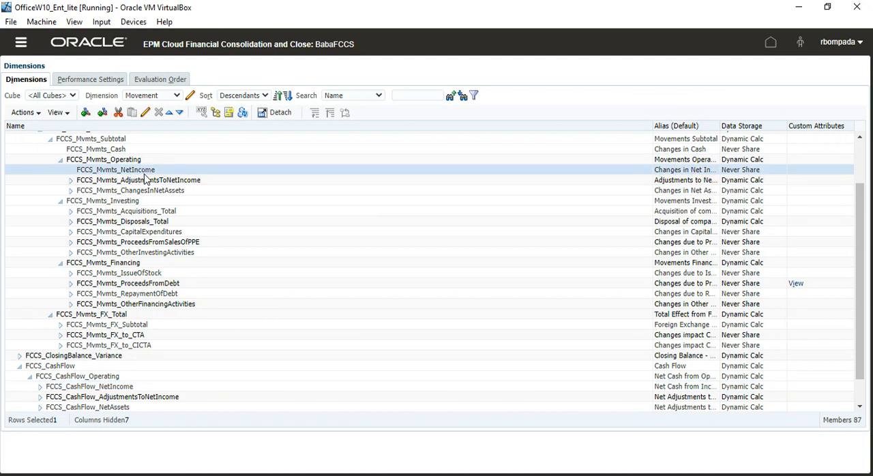
{"action": "left_click", "coordinate": [39, 387]}
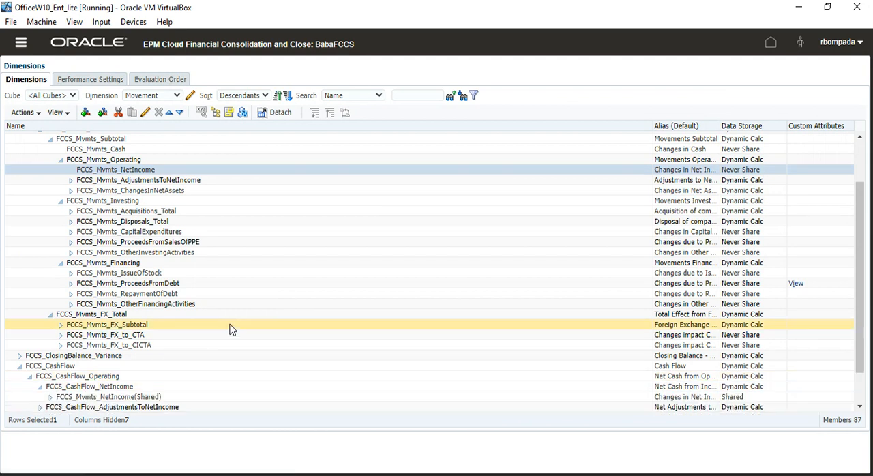
{"action": "scroll", "coordinate": [230, 330], "scroll_direction": "down", "scroll_amount": 2}
{"action": "left_click", "coordinate": [92, 355]}
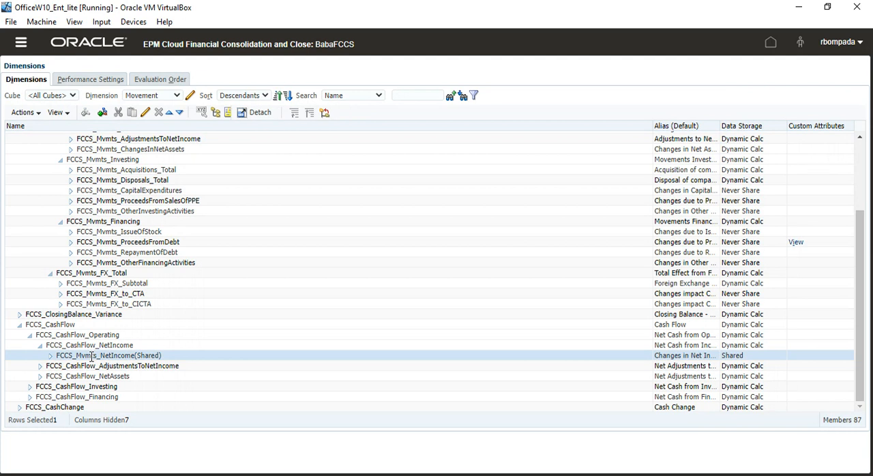
- Collapse FCCS_Mvmts_Investing and FCCS_Mvmts_Financing, and select the base FCCS_Mvmts_NetIncome followed by its shared copy under FCCS_CashFlow_NetIncome
{"action": "scroll", "coordinate": [171, 259], "scroll_direction": "up", "scroll_amount": 3}
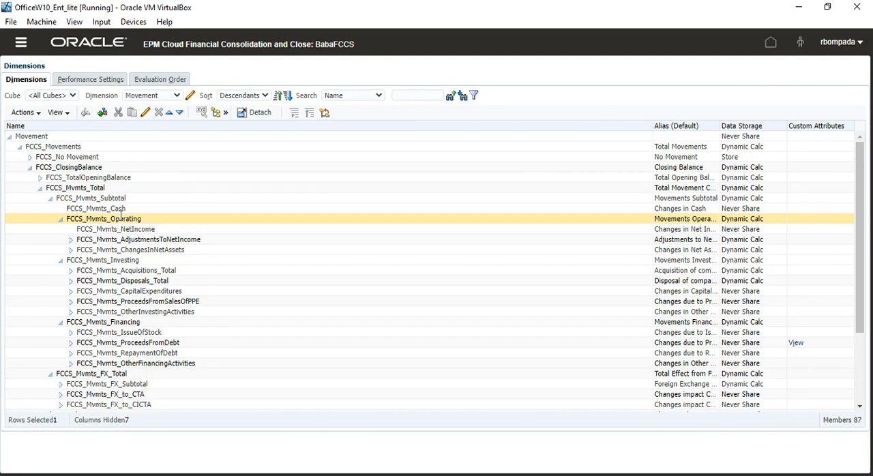
{"action": "left_click", "coordinate": [61, 262]}
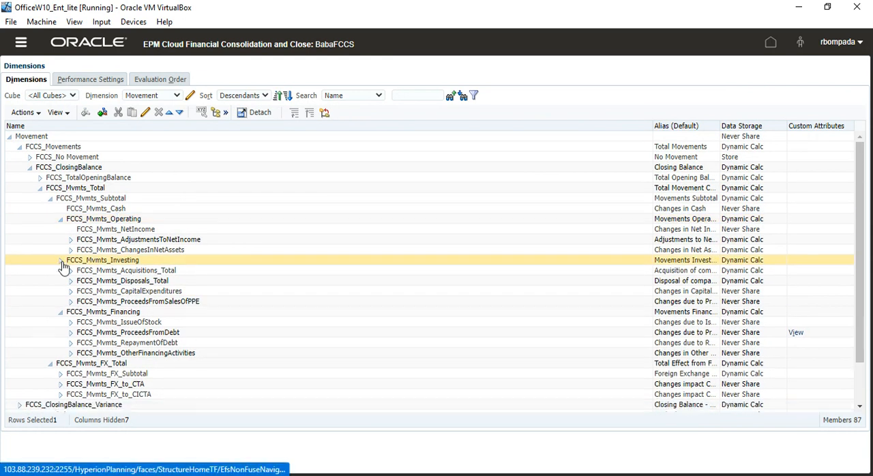
{"action": "left_click", "coordinate": [61, 271]}
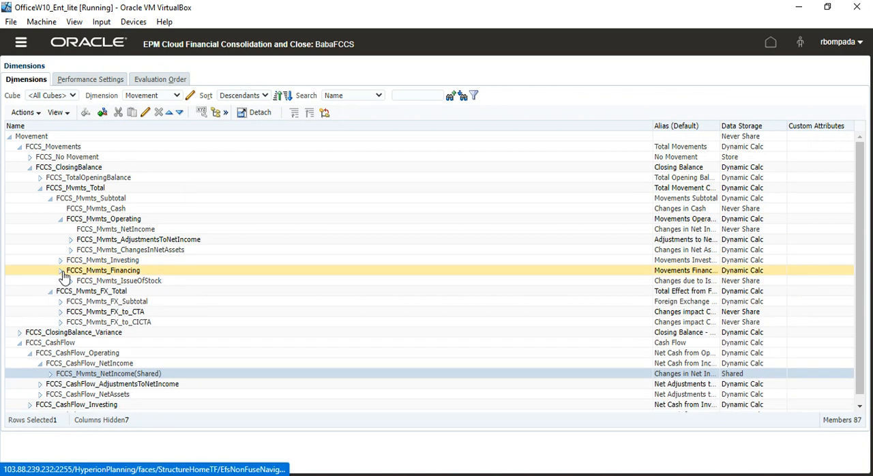
{"action": "left_click", "coordinate": [247, 229]}
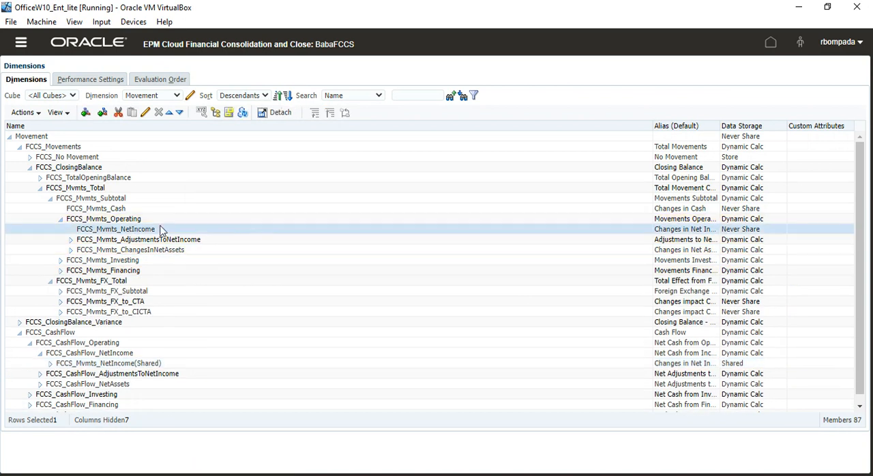
{"action": "left_click", "coordinate": [209, 364]}
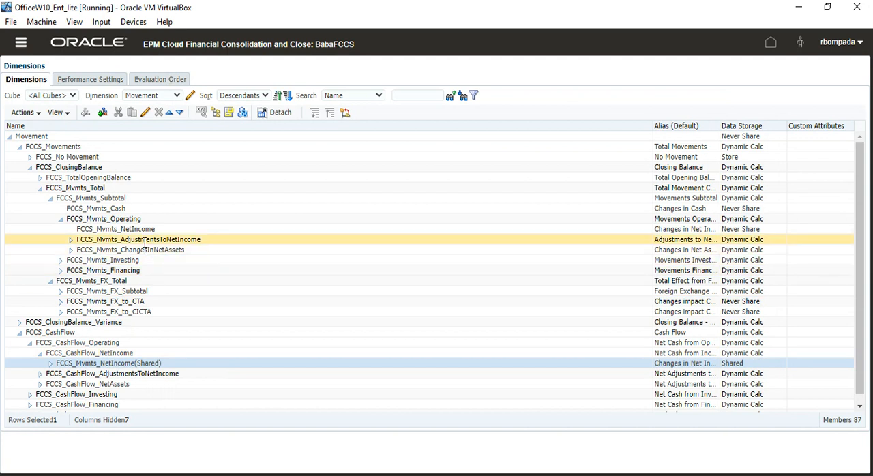
- Look inside FCCS_CashFlow_AdjustmentsToNetIncome, collapse it and FCCS_CashFlow_NetIncome, and expand FCCS_CashFlow_Investing
{"action": "left_click", "coordinate": [40, 374]}
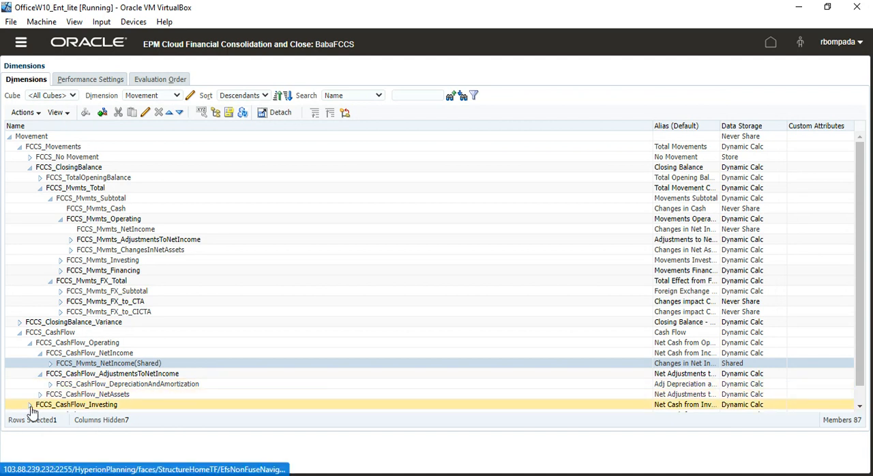
{"action": "left_click", "coordinate": [39, 354]}
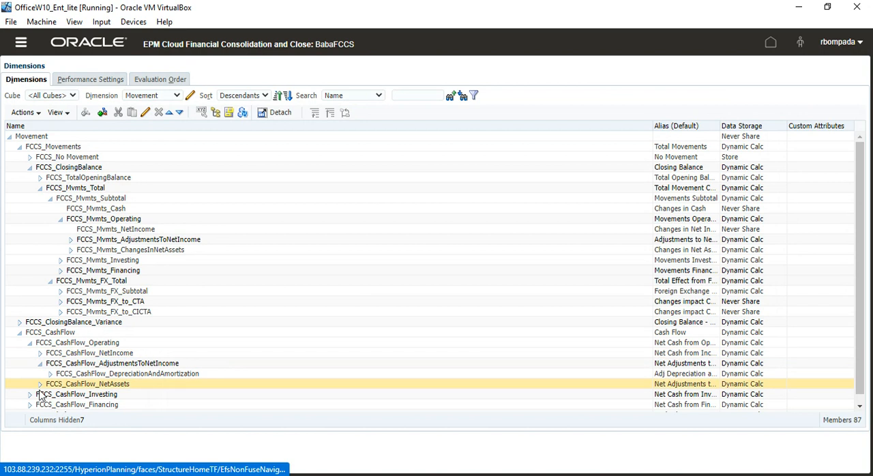
{"action": "left_click", "coordinate": [40, 364]}
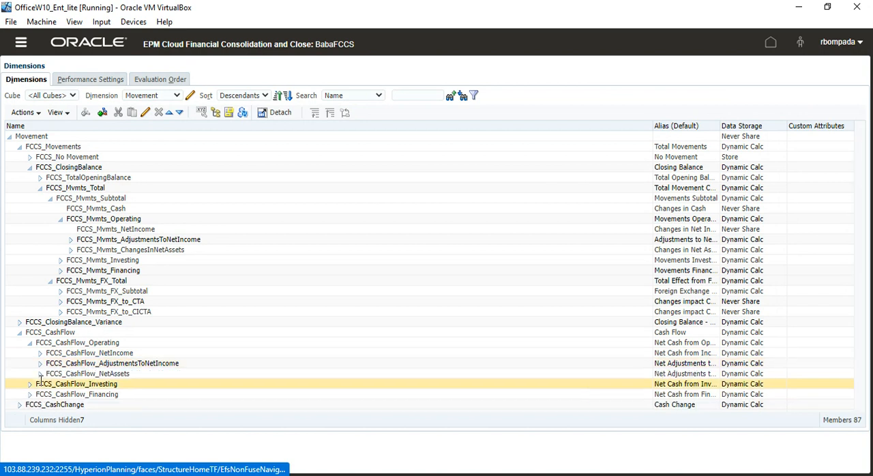
{"action": "left_click", "coordinate": [31, 385]}
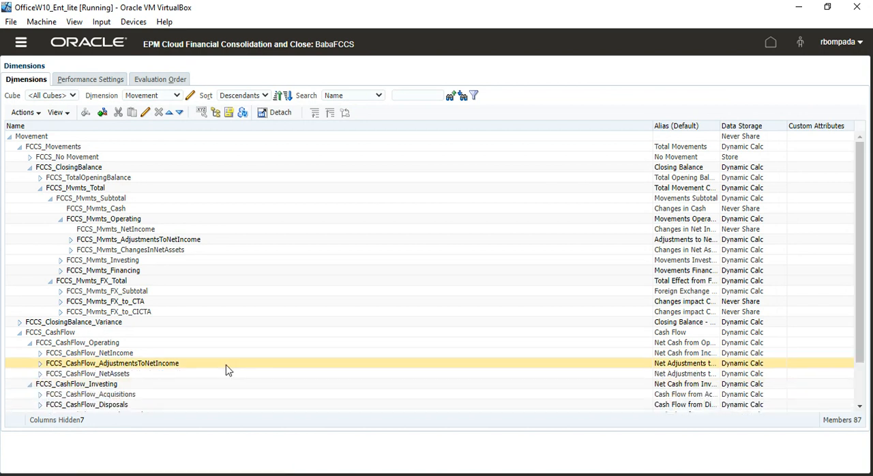
{"action": "scroll", "coordinate": [229, 370], "scroll_direction": "down", "scroll_amount": 2}
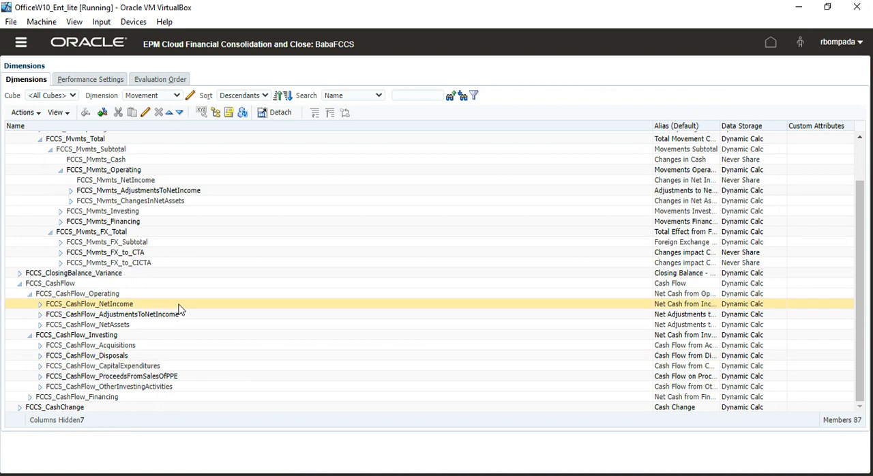
- Collapse both Operating branches, expand FCCS_Mvmts_Investing, and select FCCS_Mvmts_Acquisitions_Total and its counterpart FCCS_CashFlow_Acquisitions
{"action": "left_click", "coordinate": [60, 170]}
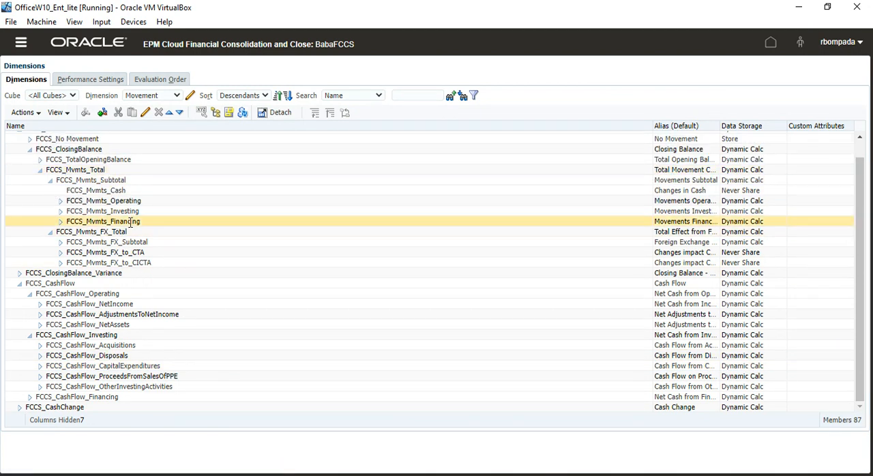
{"action": "left_click", "coordinate": [61, 212]}
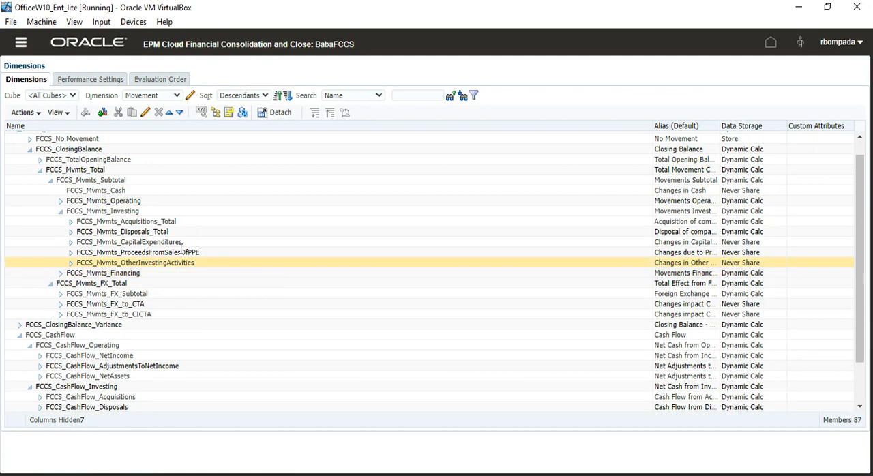
{"action": "left_click", "coordinate": [157, 222]}
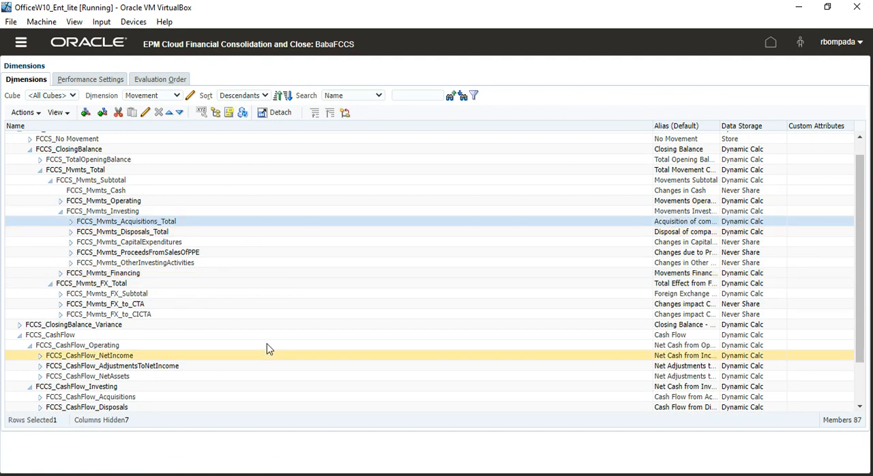
{"action": "left_click", "coordinate": [30, 345]}
{"action": "left_click", "coordinate": [108, 367]}
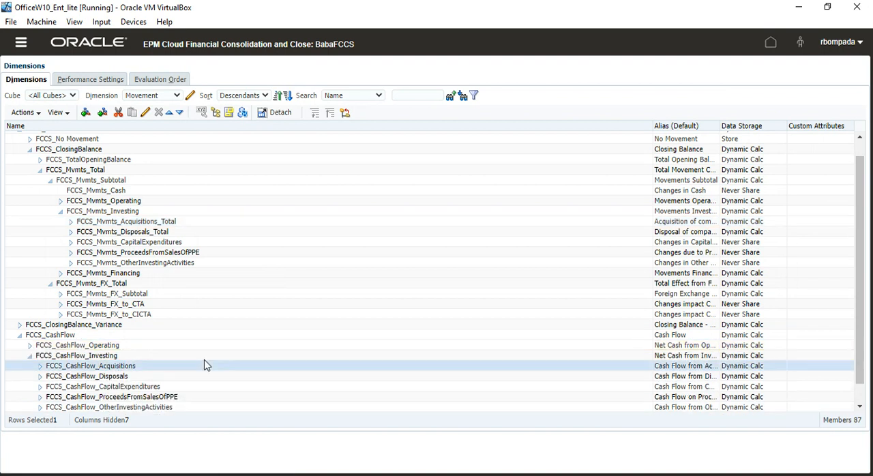
- Expand FCCS_CashFlow_Acquisitions and FCCS_Mvmts_Acquisitions_Total, selecting the shared and base FCCS_Mvmts_Acquisitions members to compare them
{"action": "left_click", "coordinate": [41, 367]}
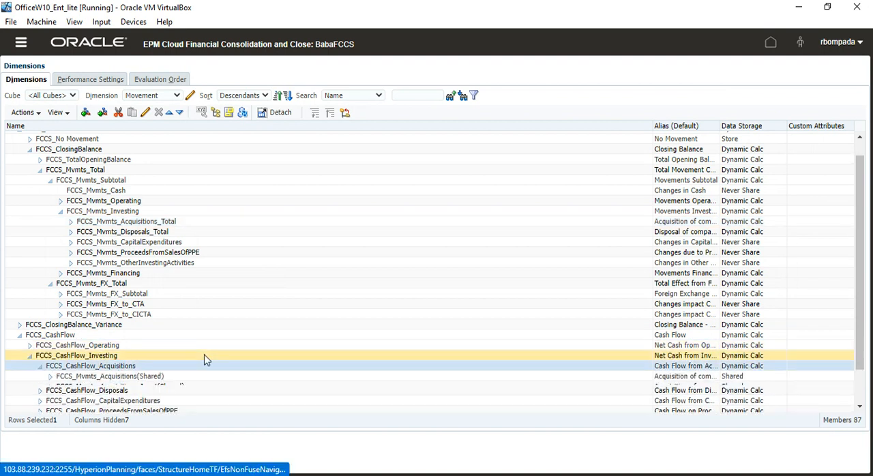
{"action": "left_click", "coordinate": [160, 376]}
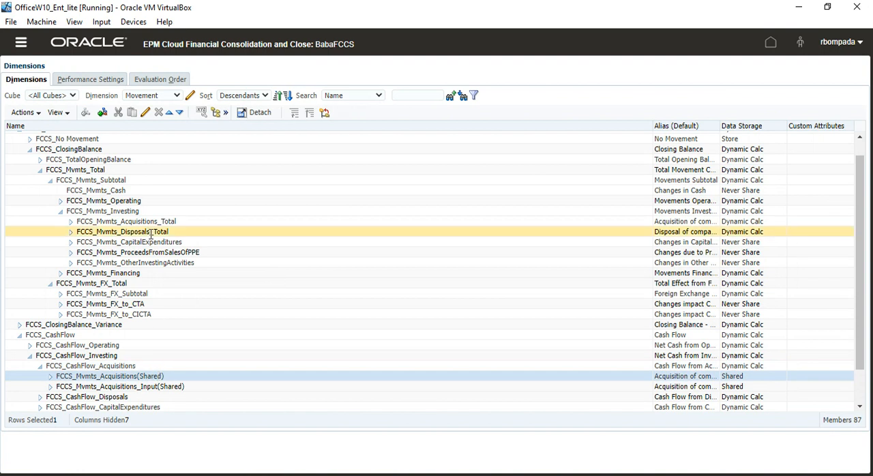
{"action": "left_click", "coordinate": [70, 221]}
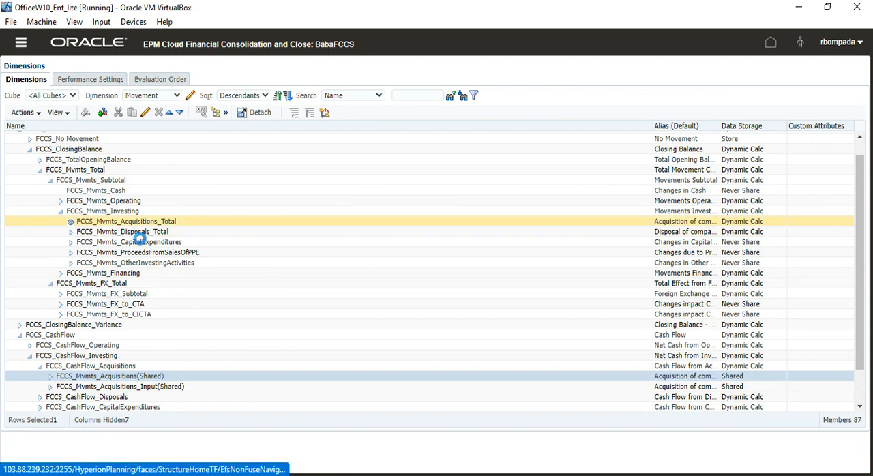
{"action": "left_click", "coordinate": [155, 233]}
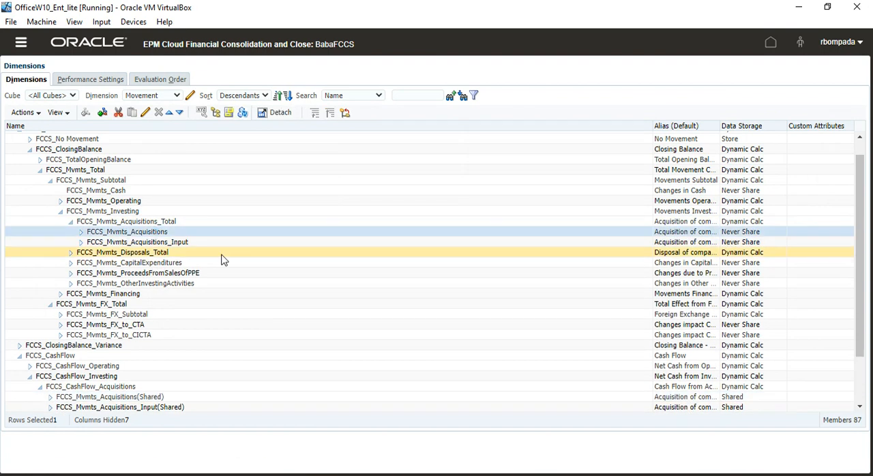
- Expand FCCS_CashFlow_Disposals and FCCS_Mvmts_Disposals_Total, selecting the shared and base FCCS_Mvmts_Disposals members to compare them
{"action": "scroll", "coordinate": [204, 286], "scroll_direction": "down", "scroll_amount": 2}
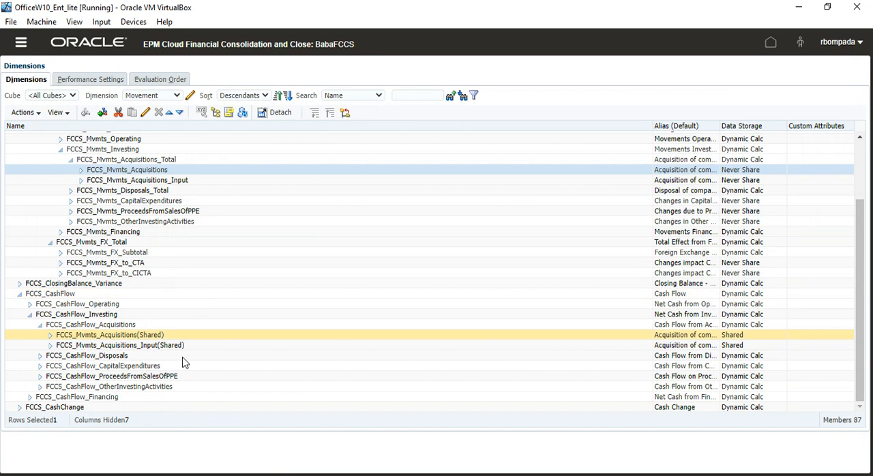
{"action": "left_click", "coordinate": [40, 356]}
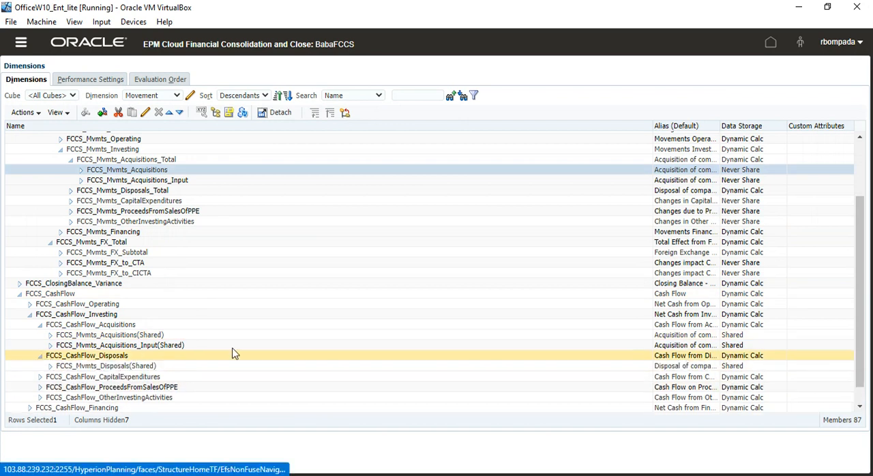
{"action": "left_click", "coordinate": [101, 366]}
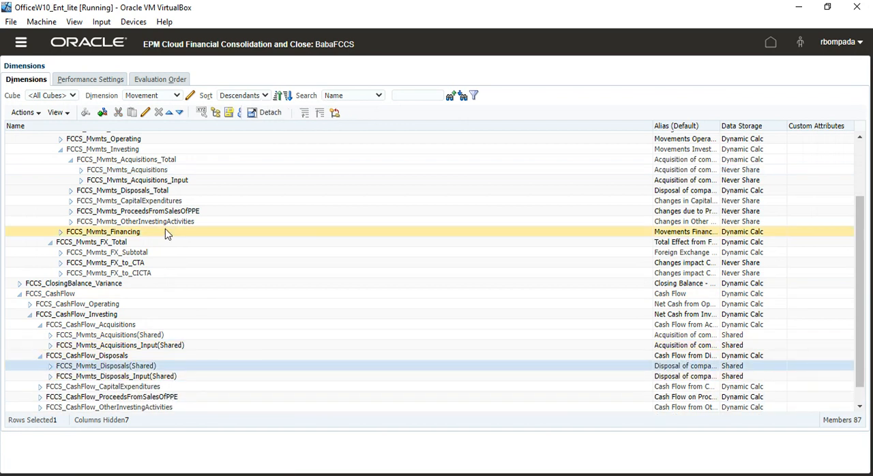
{"action": "left_click", "coordinate": [71, 191]}
{"action": "left_click", "coordinate": [126, 201]}
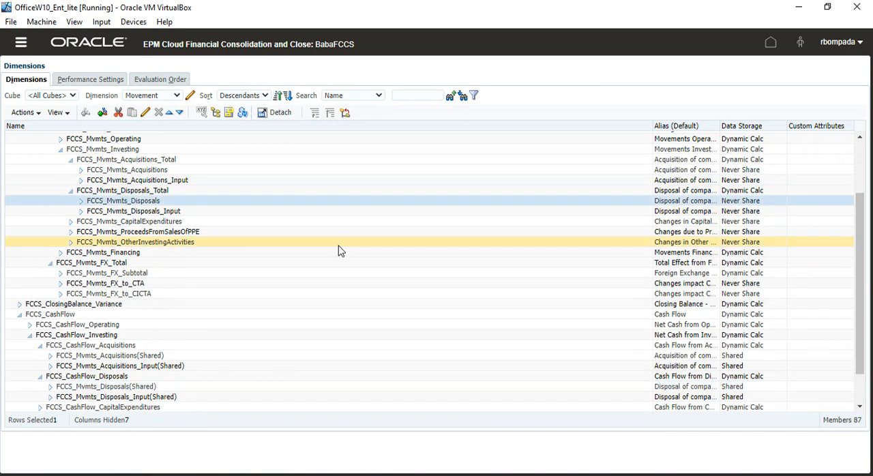
- Select the shared FCCS_Mvmts_Disposals member, and switch to the FCCS_11Aug2022.xlsx workbook to review the Movement and Calculates Closing Balance pictures
{"action": "left_click", "coordinate": [114, 387]}
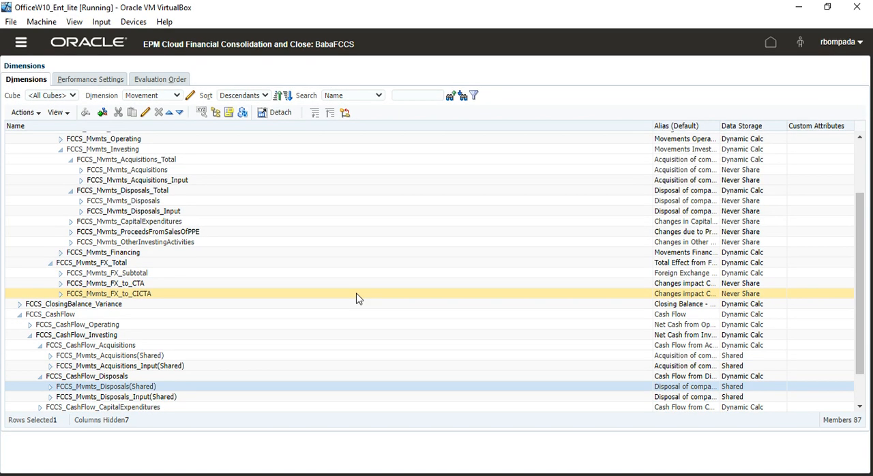
{"action": "key", "text": "alt+Tab"}
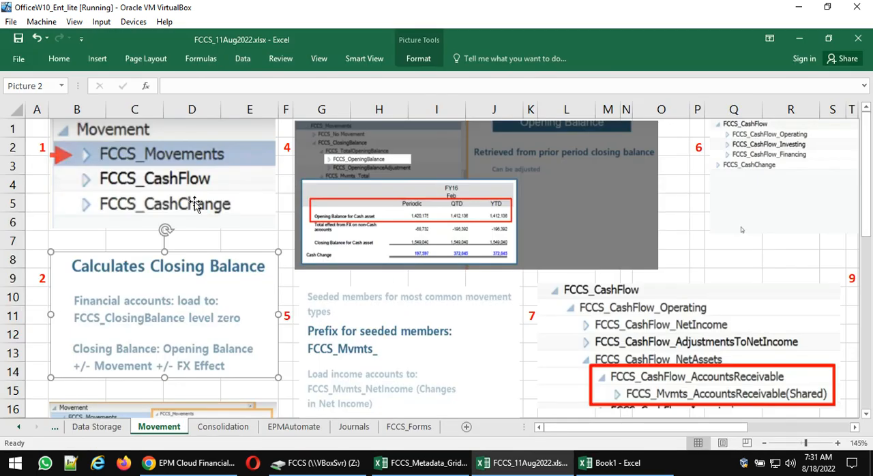
{"action": "left_click", "coordinate": [134, 187]}
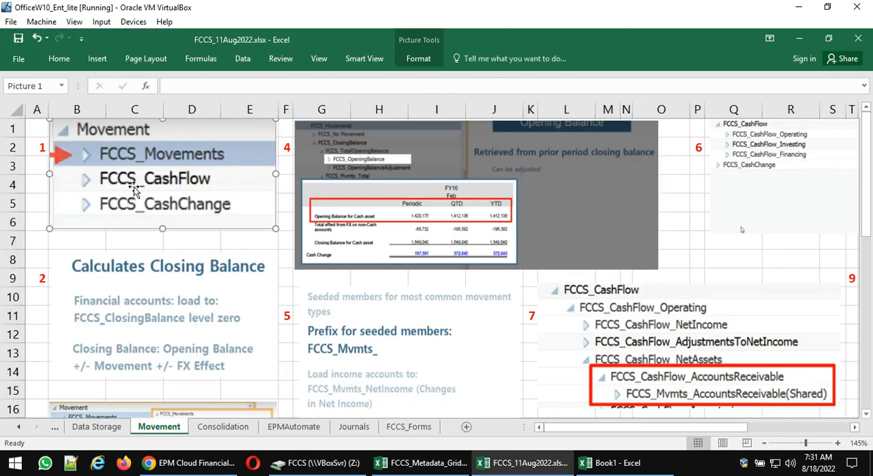
{"action": "left_click", "coordinate": [137, 292]}
{"action": "scroll", "coordinate": [137, 291], "scroll_direction": "down", "scroll_amount": 1}
{"action": "scroll", "coordinate": [137, 292], "scroll_direction": "down", "scroll_amount": 2}
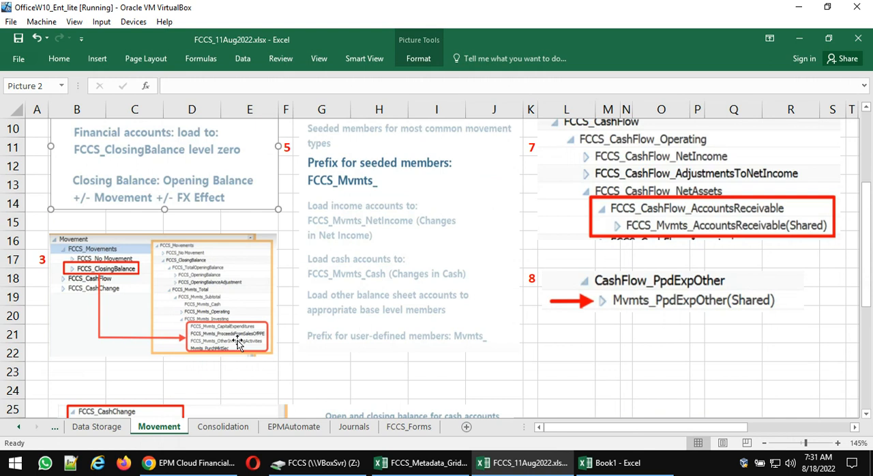
{"action": "scroll", "coordinate": [237, 341], "scroll_direction": "down", "scroll_amount": 1}
{"action": "scroll", "coordinate": [238, 341], "scroll_direction": "down", "scroll_amount": 2}
{"action": "scroll", "coordinate": [237, 341], "scroll_direction": "up", "scroll_amount": 6}
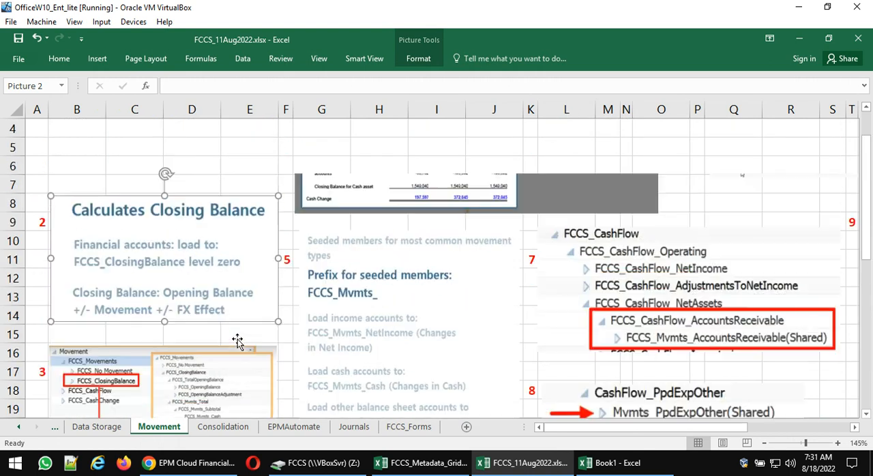
- Review the opening balance picture and the notes on seeded member prefixes and account loading in the Movement sheet
{"action": "left_click", "coordinate": [413, 217]}
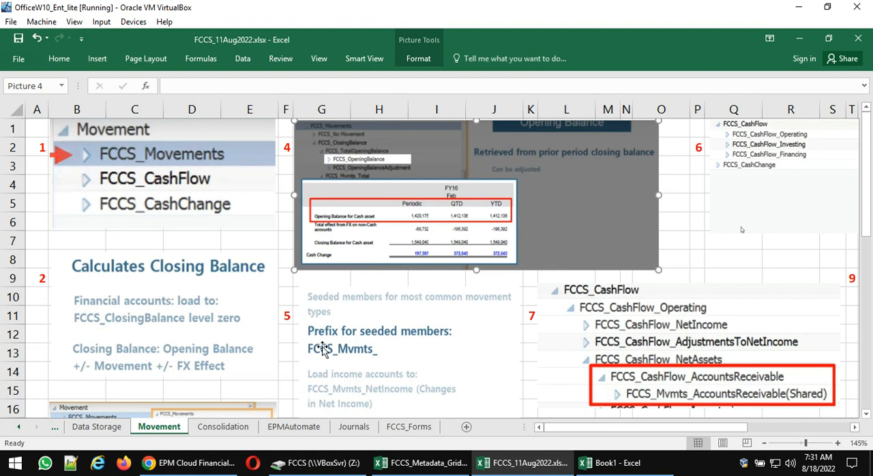
{"action": "scroll", "coordinate": [320, 344], "scroll_direction": "down", "scroll_amount": 1}
{"action": "left_click", "coordinate": [376, 321]}
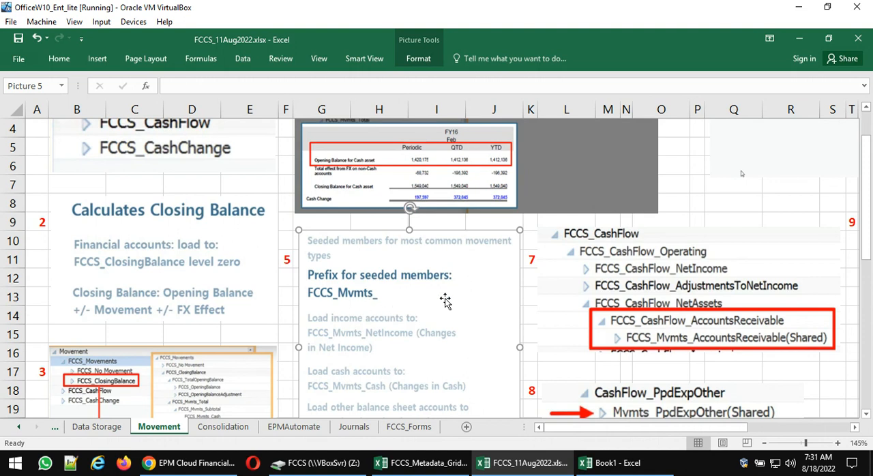
{"action": "scroll", "coordinate": [444, 300], "scroll_direction": "down", "scroll_amount": 1}
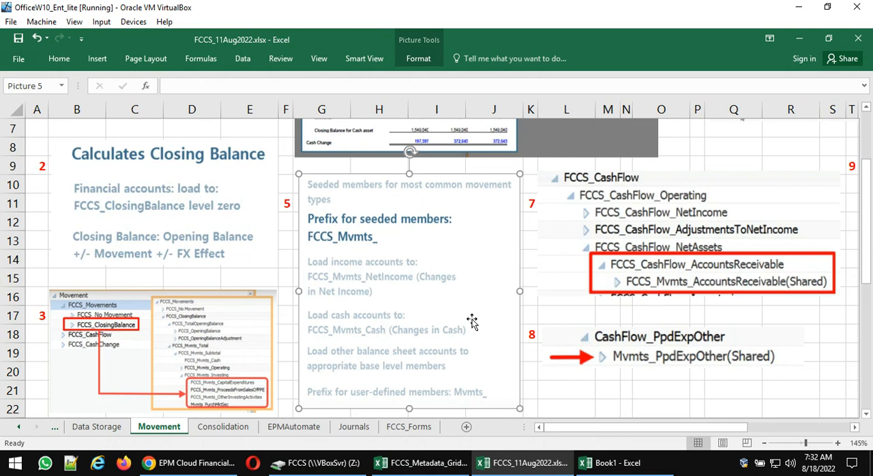
- Switch to the BabaFCCS application in Chrome, launch Data Management, and open its Target Application setup
{"action": "left_click", "coordinate": [219, 464]}
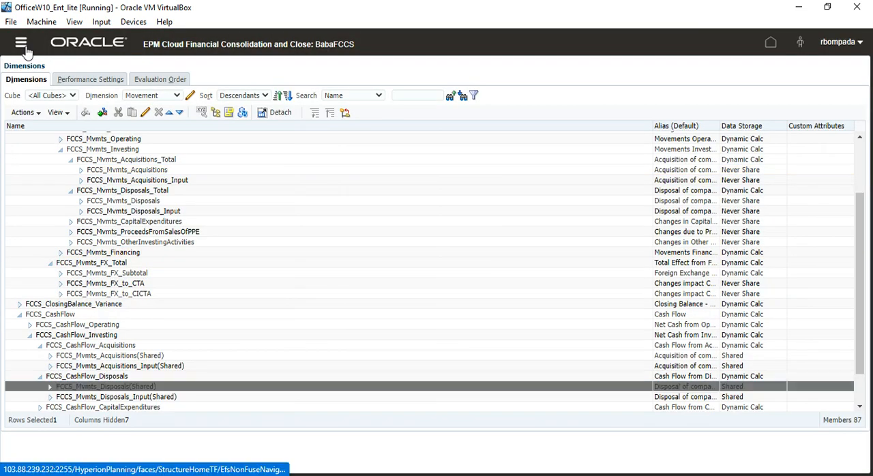
{"action": "left_click", "coordinate": [21, 43]}
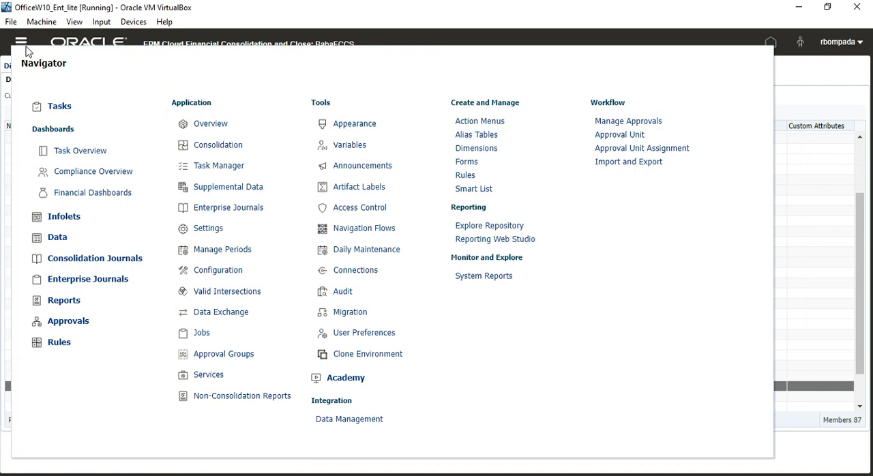
{"action": "left_click", "coordinate": [362, 421]}
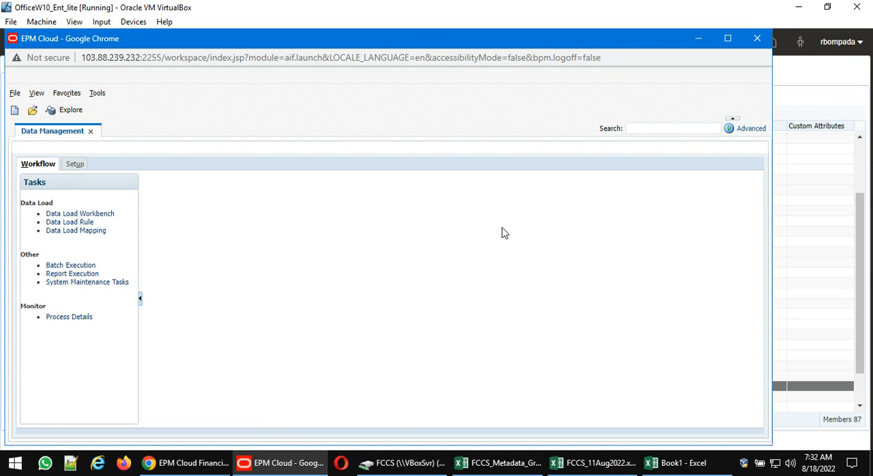
{"action": "left_click", "coordinate": [77, 165]}
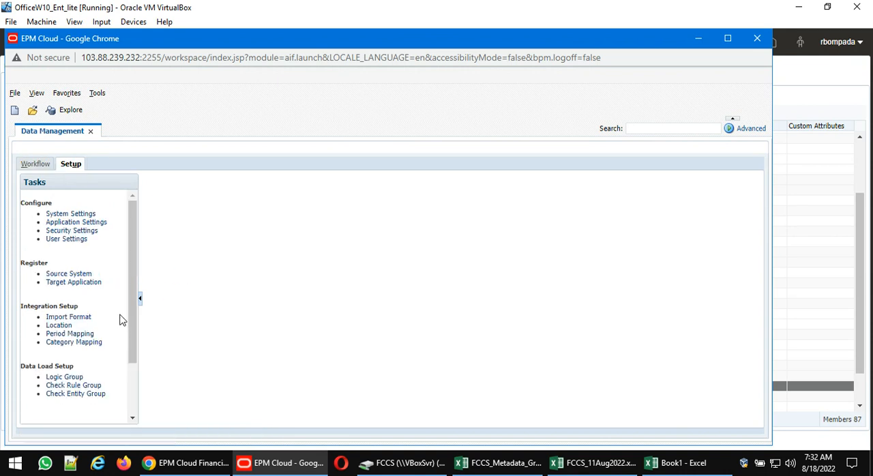
{"action": "left_click", "coordinate": [84, 282]}
- Examine the application options of the M-BabaBabaFCCS - Custom target application
{"action": "scroll", "coordinate": [304, 333], "scroll_direction": "down", "scroll_amount": 5}
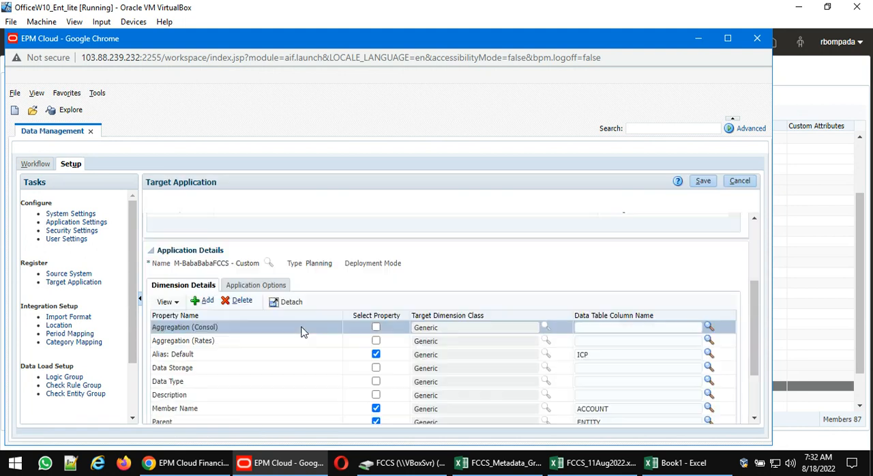
{"action": "left_click", "coordinate": [256, 221]}
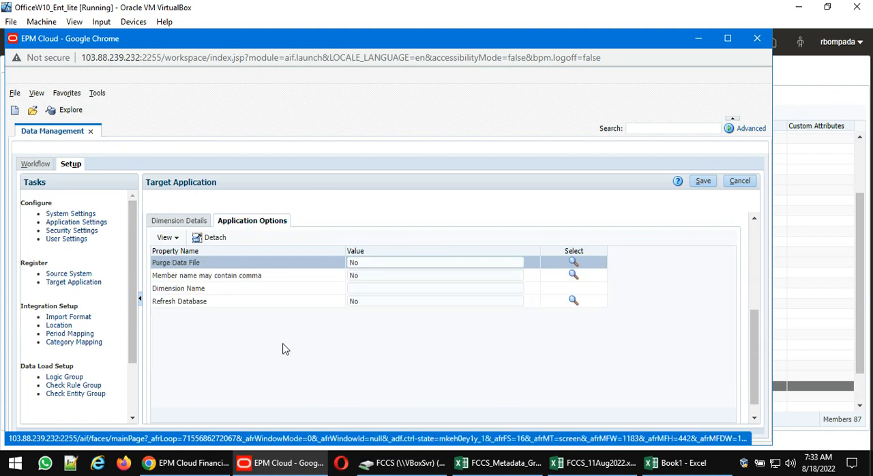
{"action": "scroll", "coordinate": [285, 351], "scroll_direction": "up", "scroll_amount": 5}
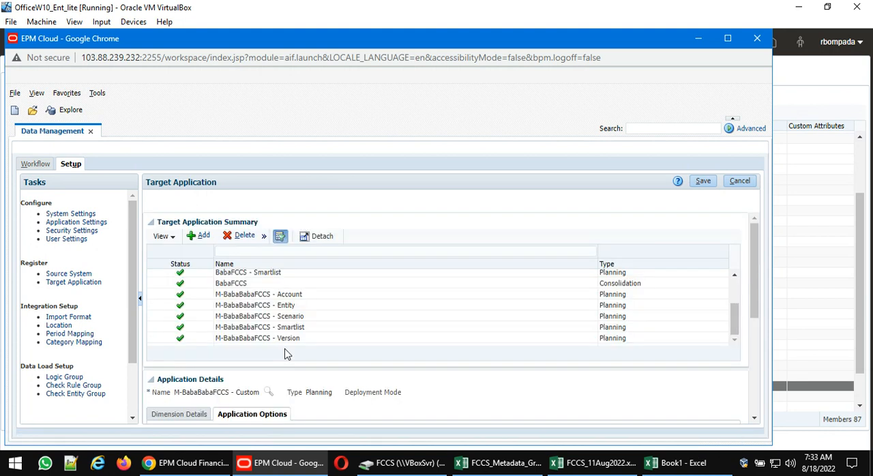
{"action": "scroll", "coordinate": [285, 354], "scroll_direction": "down", "scroll_amount": 3}
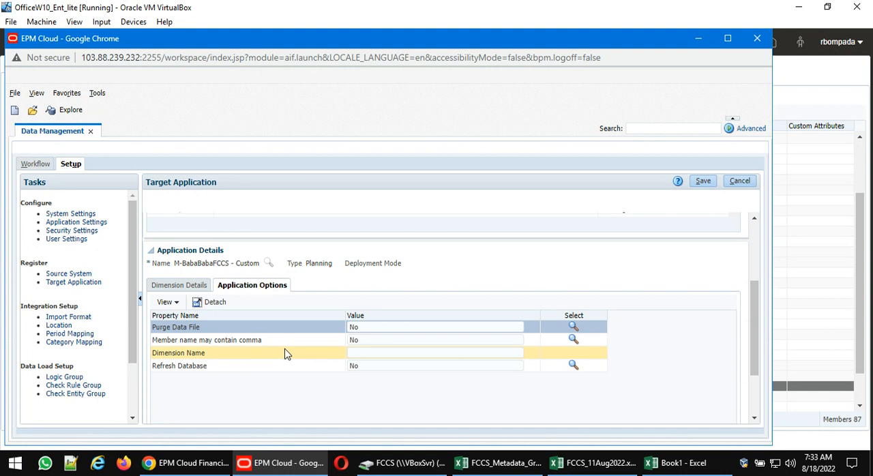
{"action": "scroll", "coordinate": [285, 354], "scroll_direction": "down", "scroll_amount": 3}
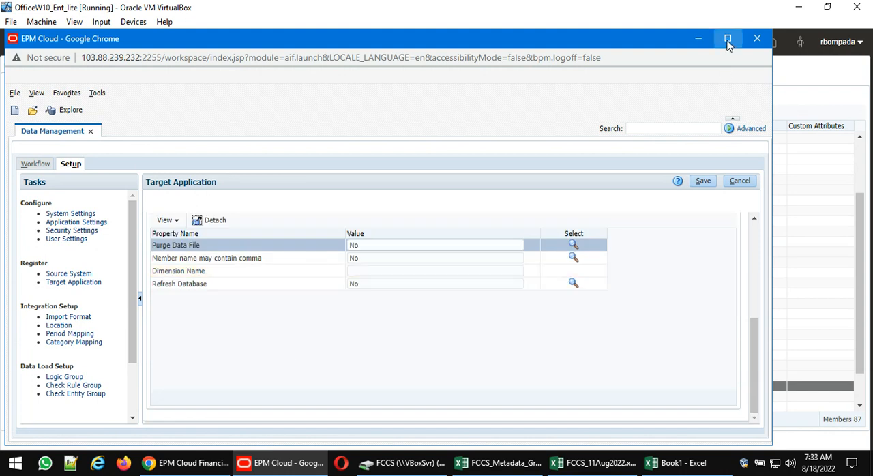
- Maximize the Data Management window, return to the dimension details, and look through the target application list for BabaFCCS
{"action": "left_click", "coordinate": [728, 41]}
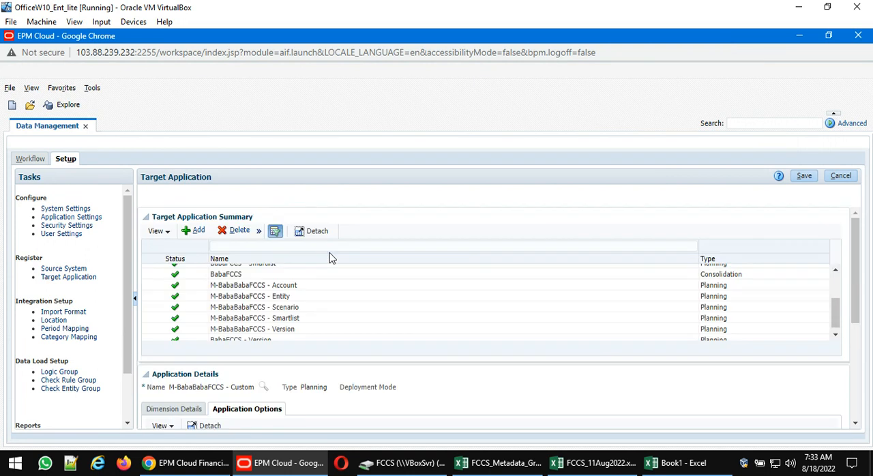
{"action": "scroll", "coordinate": [342, 301], "scroll_direction": "up", "scroll_amount": 3}
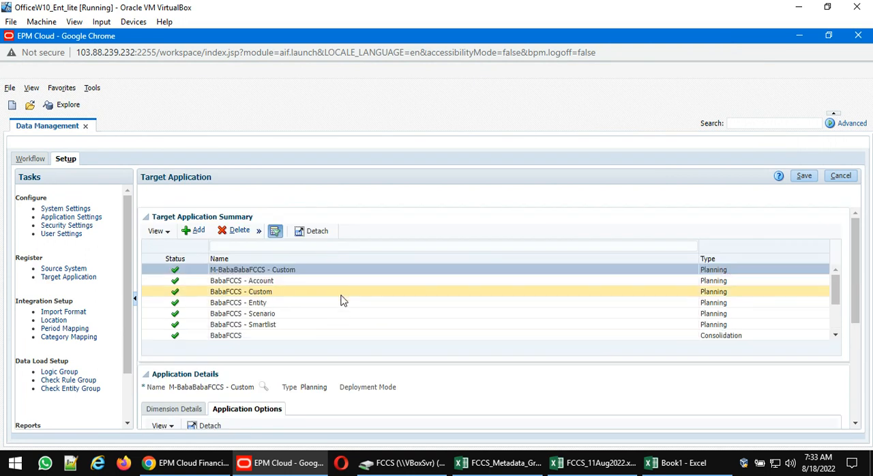
{"action": "left_click", "coordinate": [172, 410]}
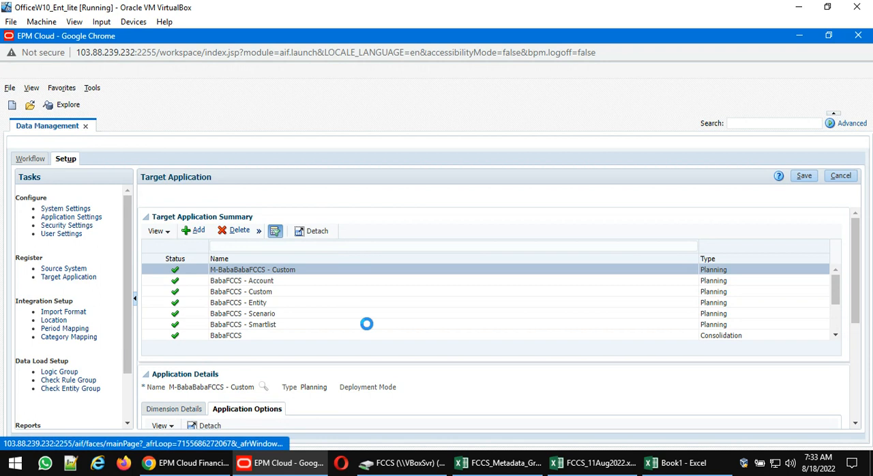
{"action": "scroll", "coordinate": [478, 287], "scroll_direction": "down", "scroll_amount": 5}
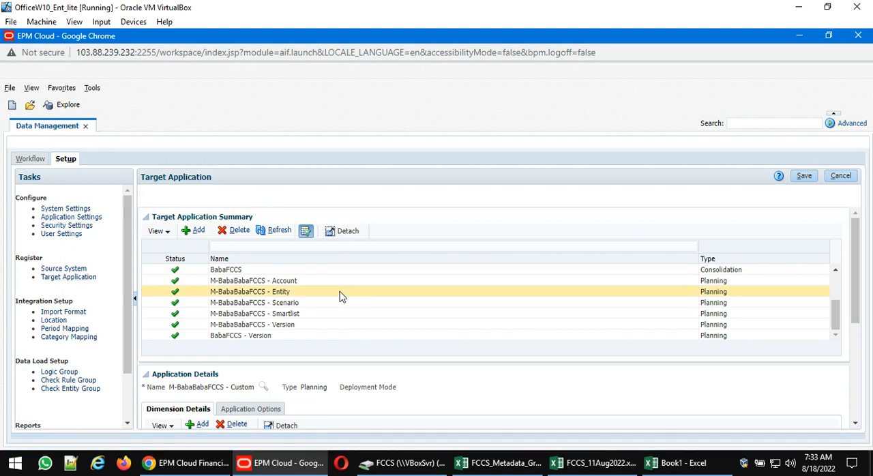
{"action": "scroll", "coordinate": [341, 297], "scroll_direction": "down", "scroll_amount": 3}
{"action": "scroll", "coordinate": [307, 313], "scroll_direction": "up", "scroll_amount": 3}
- Show the application options of the BabaFCCS consolidation application and highlight the Movement property's value
{"action": "left_click", "coordinate": [261, 271]}
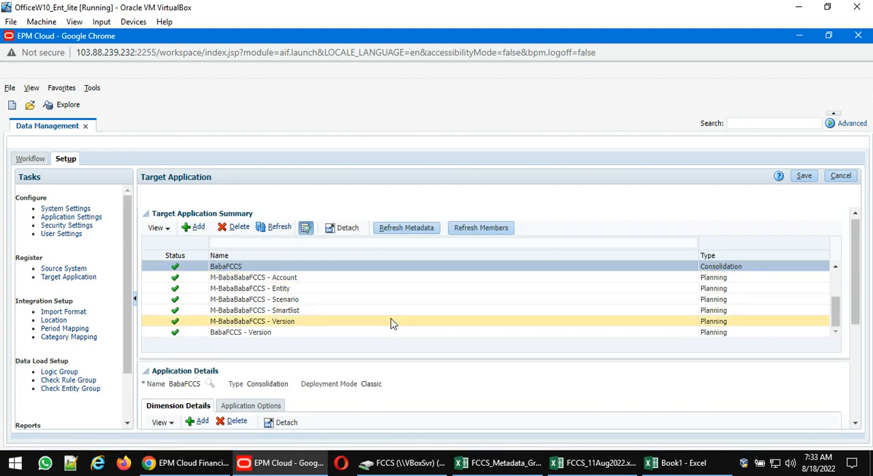
{"action": "scroll", "coordinate": [392, 322], "scroll_direction": "down", "scroll_amount": 3}
{"action": "left_click", "coordinate": [256, 280]}
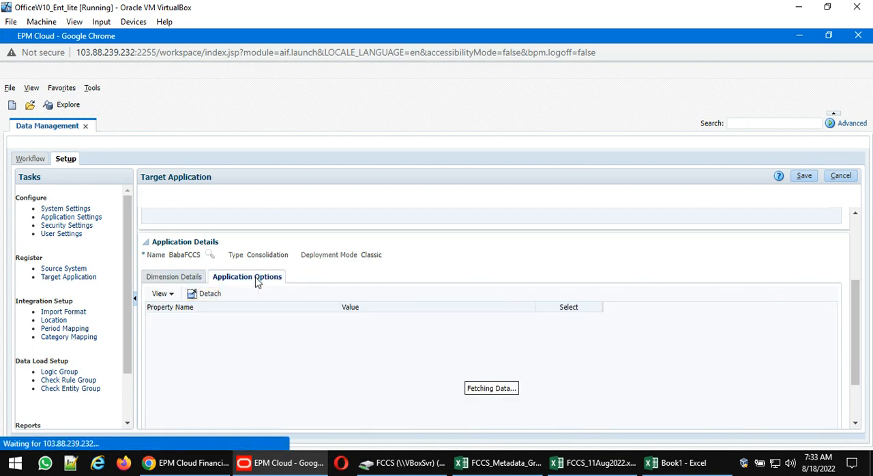
{"action": "scroll", "coordinate": [684, 316], "scroll_direction": "down", "scroll_amount": 2}
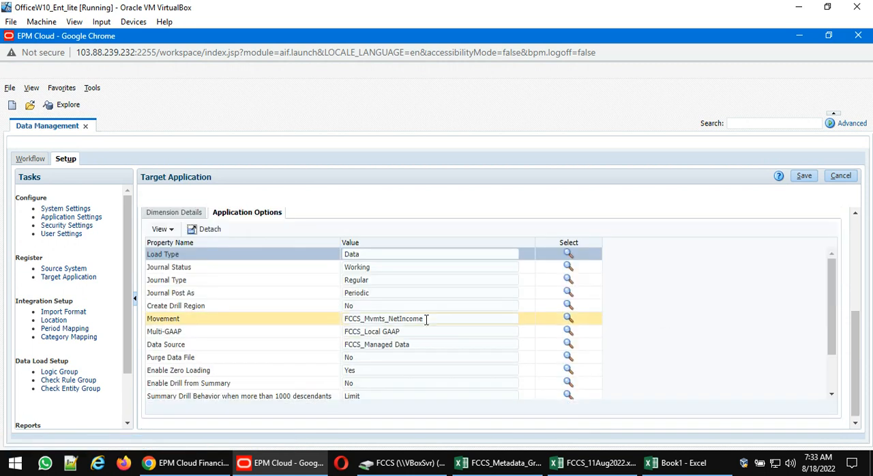
{"action": "left_click_drag", "start_coordinate": [433, 321], "coordinate": [343, 319]}
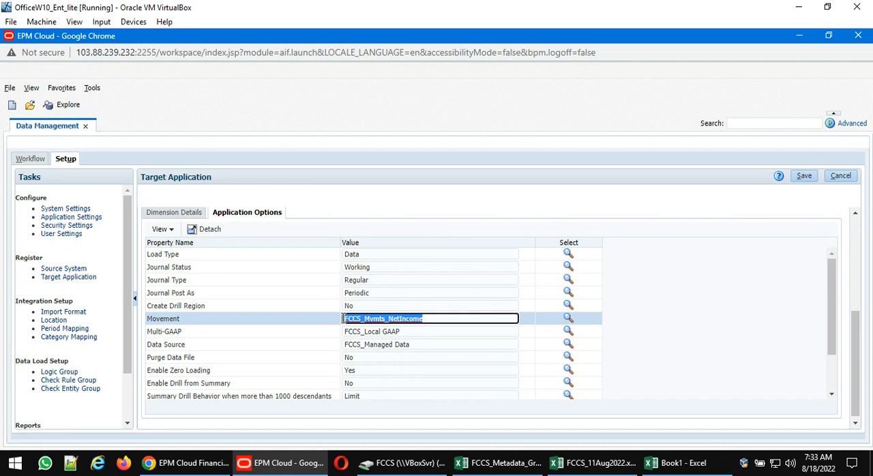
- Return to the FCCS_11Aug2022.xlsx workbook and review the account-loading notes and the FCCS_CashChange picture in the Movement sheet
{"action": "mouse_move", "coordinate": [509, 470]}
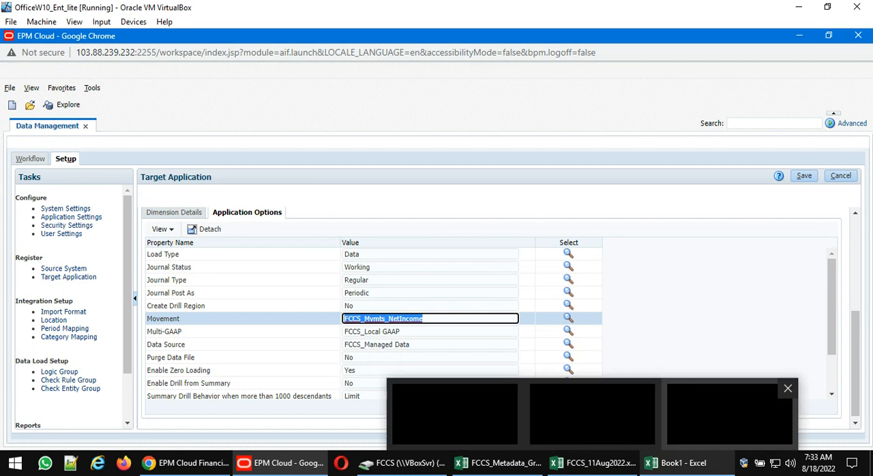
{"action": "left_click", "coordinate": [509, 470]}
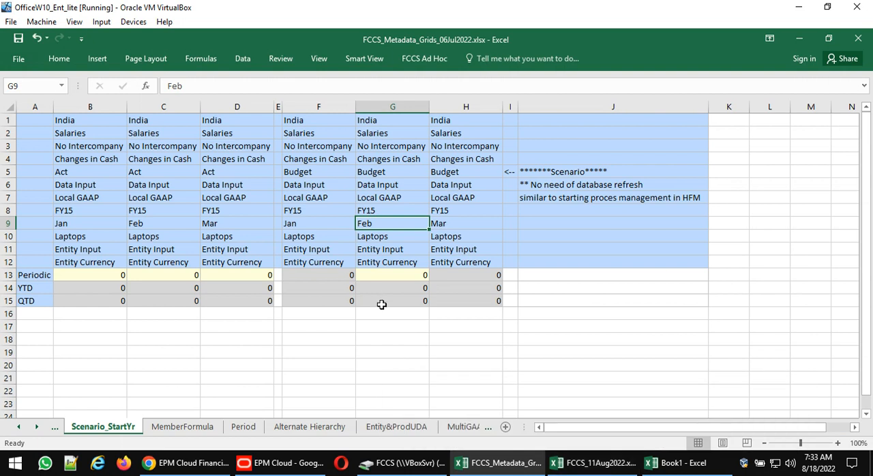
{"action": "left_click", "coordinate": [587, 468]}
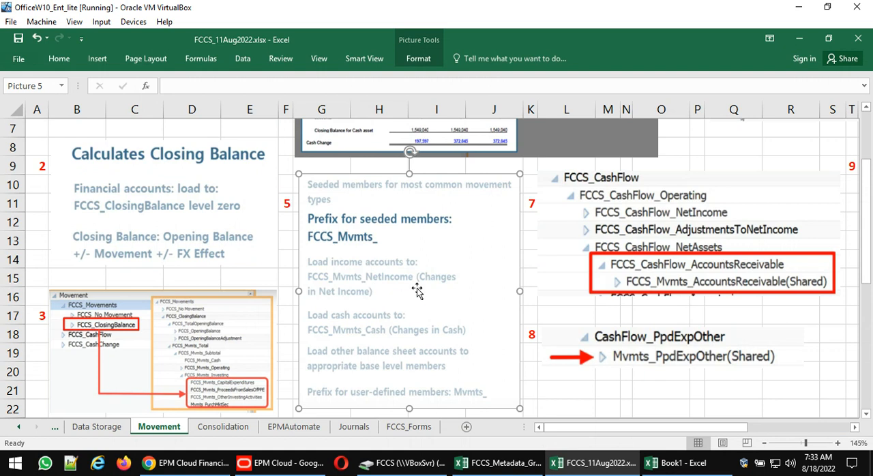
{"action": "scroll", "coordinate": [418, 292], "scroll_direction": "down", "scroll_amount": 2}
{"action": "scroll", "coordinate": [418, 291], "scroll_direction": "down", "scroll_amount": 2}
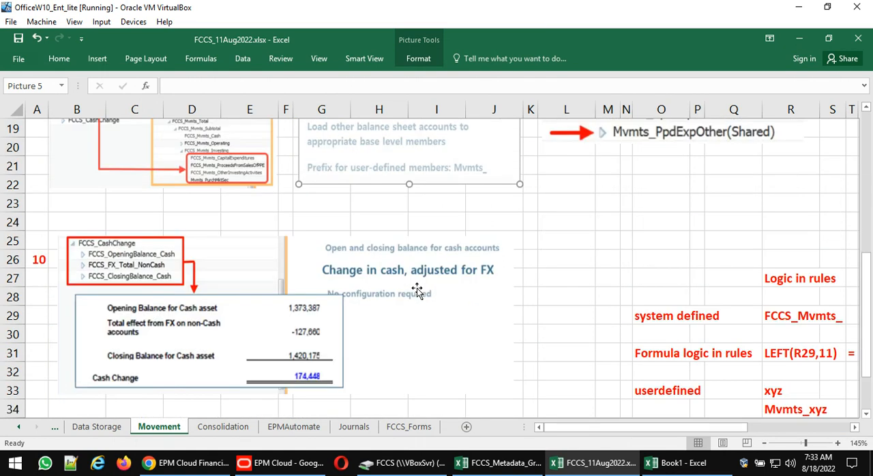
{"action": "scroll", "coordinate": [417, 291], "scroll_direction": "up", "scroll_amount": 6}
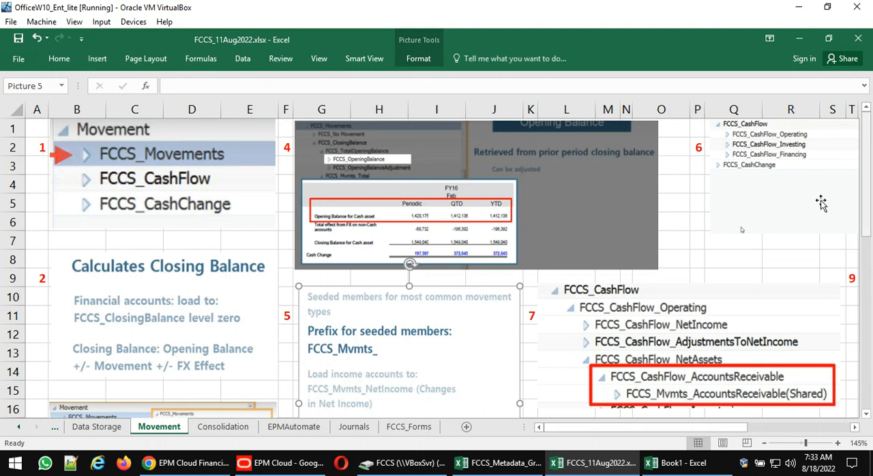
- Select the FCCS_CashFlow hierarchy picture and review the shared member examples for FCCS_CashFlow_AccountsReceivable and CashFlow_PpdExpOther
{"action": "left_click", "coordinate": [793, 195]}
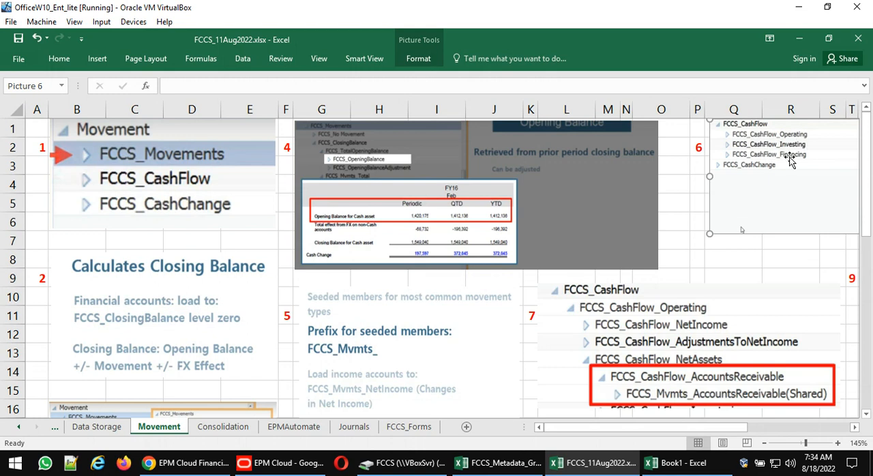
{"action": "scroll", "coordinate": [558, 266], "scroll_direction": "down", "scroll_amount": 1}
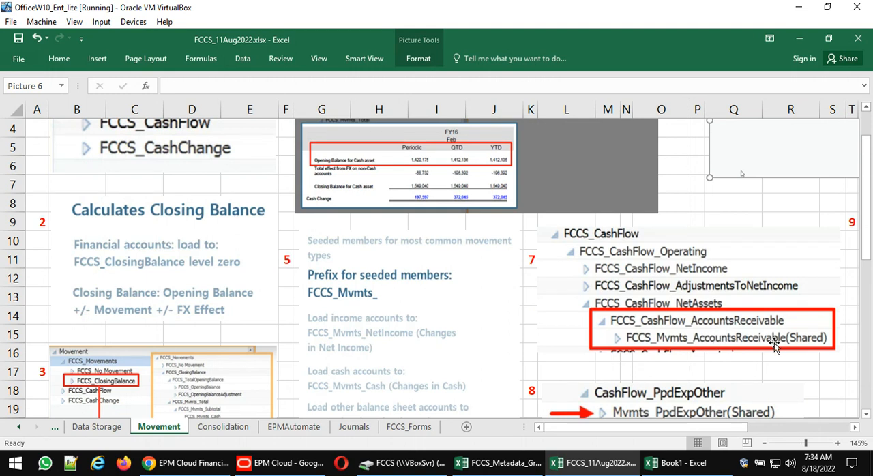
{"action": "scroll", "coordinate": [729, 341], "scroll_direction": "down", "scroll_amount": 2}
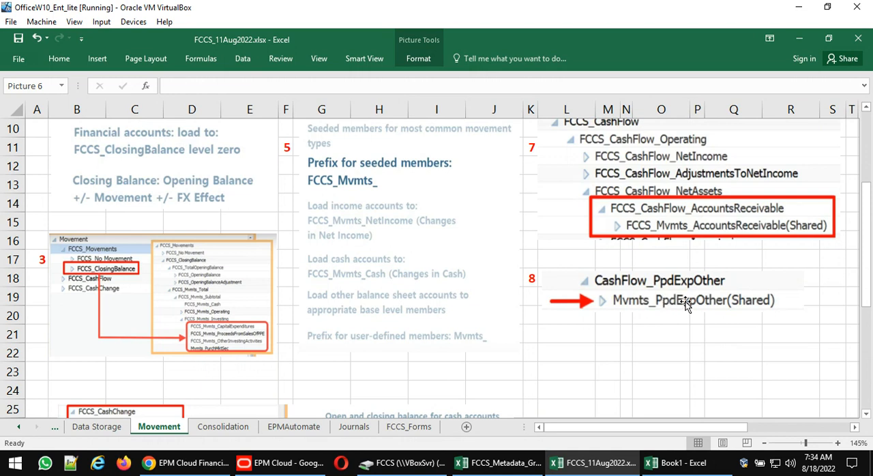
{"action": "scroll", "coordinate": [728, 307], "scroll_direction": "down", "scroll_amount": 2}
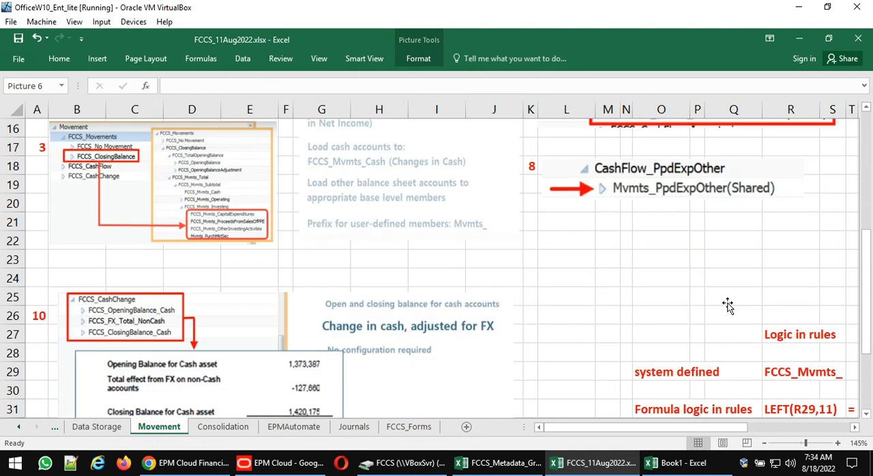
- Review the system defined row of the Logic in rules notes and its FCCS_Mvmts_ prefix
{"action": "scroll", "coordinate": [728, 307], "scroll_direction": "down", "scroll_amount": 1}
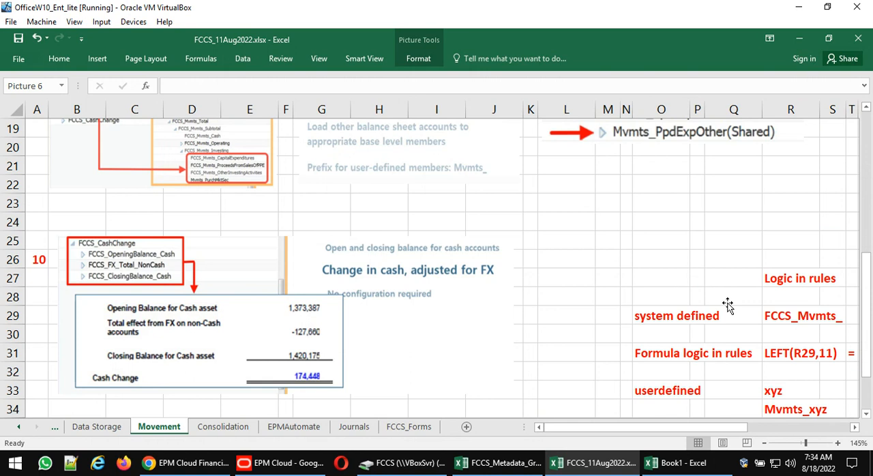
{"action": "left_click", "coordinate": [669, 316]}
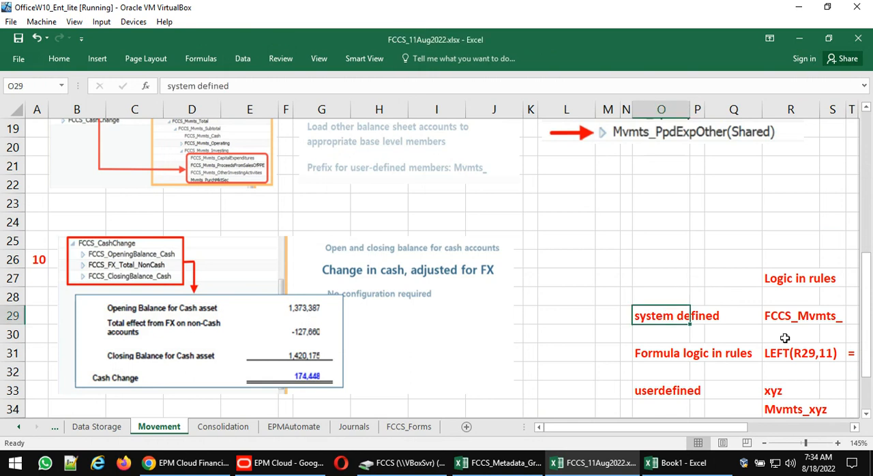
{"action": "key", "text": "Right"}
{"action": "key", "text": "Right"}
{"action": "key", "text": "Right"}
{"action": "key", "text": "Right"}
{"action": "key", "text": "Right"}
{"action": "key", "text": "Right"}
{"action": "key", "text": "Right"}
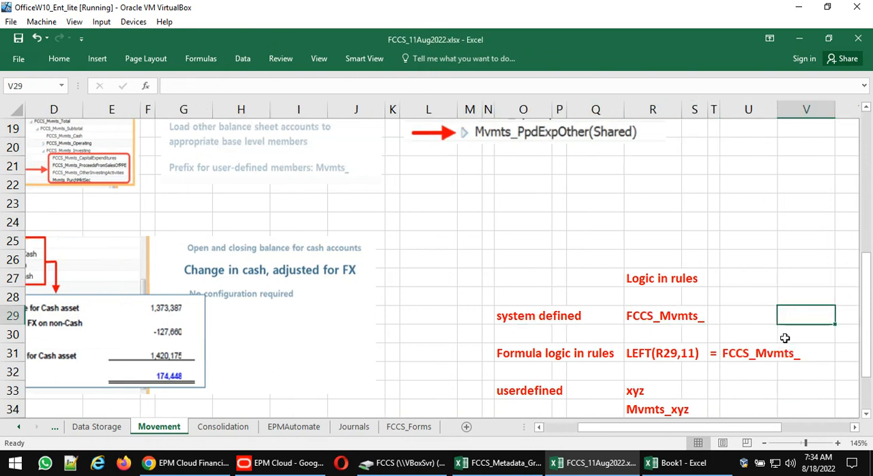
{"action": "key", "text": "Left"}
{"action": "key", "text": "Left"}
{"action": "key", "text": "Left"}
{"action": "key", "text": "Left"}
{"action": "key", "text": "Left"}
{"action": "key", "text": "Left"}
{"action": "key", "text": "Left"}
{"action": "key", "text": "Right"}
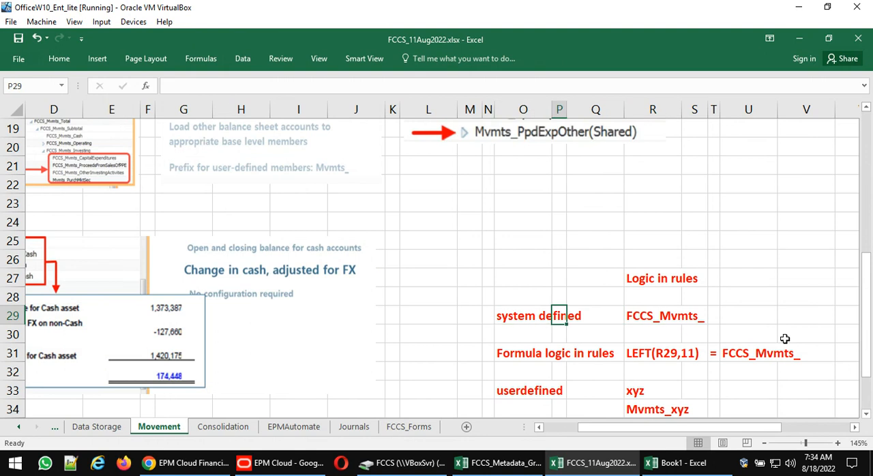
{"action": "key", "text": "Right"}
{"action": "key", "text": "Right"}
{"action": "key", "text": "Right"}
{"action": "key", "text": "Left"}
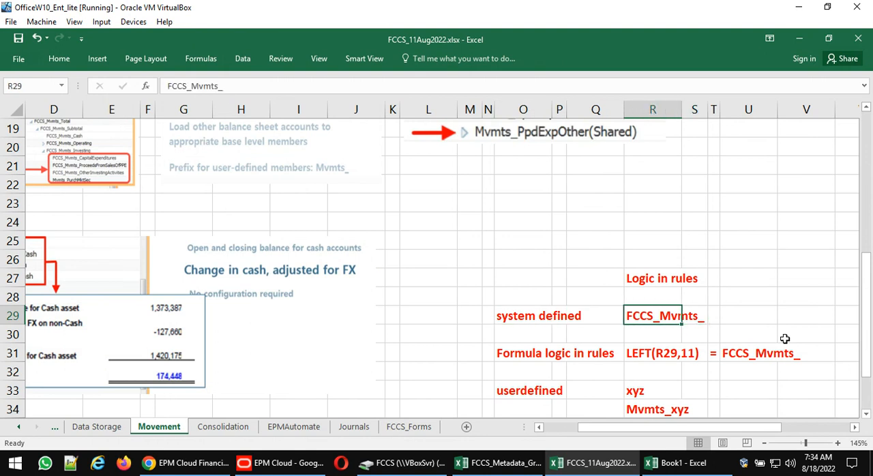
- Examine the LEFT(R29,11) formula logic in row 31 and the cell that calculates its result
{"action": "key", "text": "Down"}
{"action": "key", "text": "Down"}
{"action": "key", "text": "Left"}
{"action": "key", "text": "Left"}
{"action": "key", "text": "Left"}
{"action": "key", "text": "Left"}
{"action": "key", "text": "Right"}
{"action": "key", "text": "Right"}
{"action": "key", "text": "Right"}
{"action": "key", "text": "Right"}
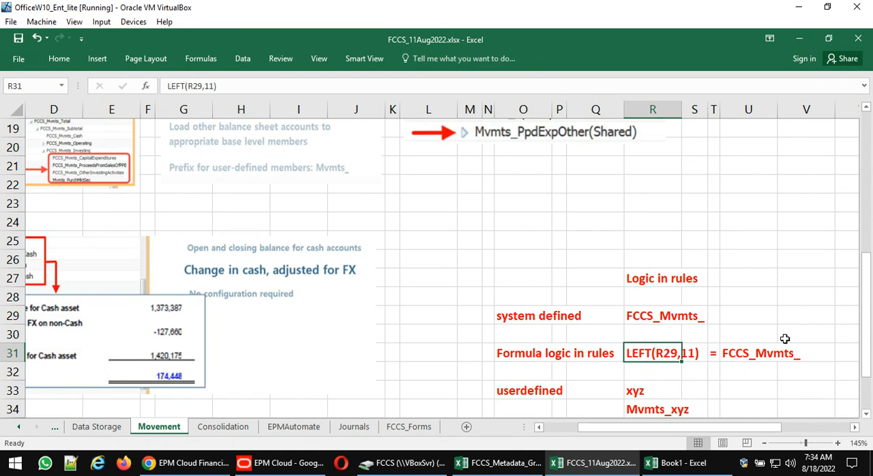
{"action": "key", "text": "F2"}
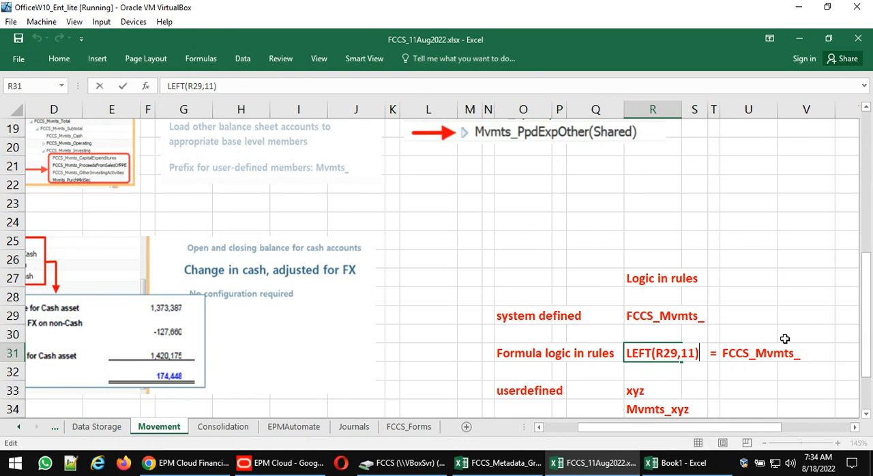
{"action": "key", "text": "ctrl+Return"}
{"action": "key", "text": "Right"}
{"action": "key", "text": "Right"}
{"action": "key", "text": "Right"}
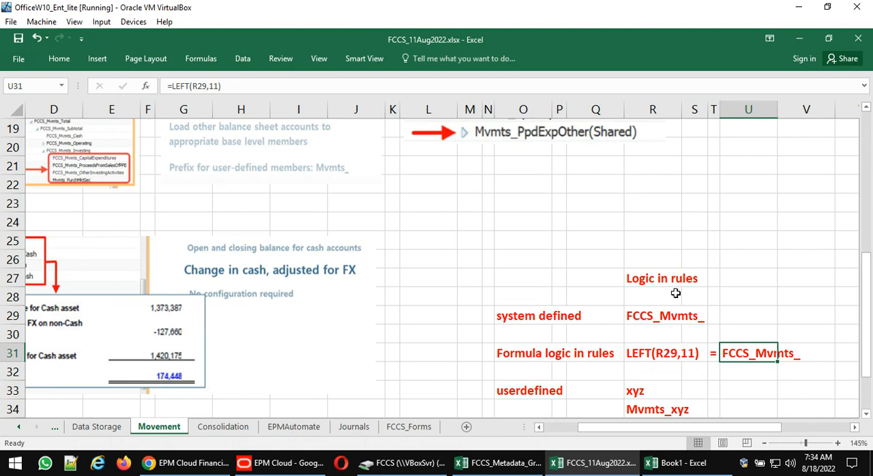
- Review the userdefined naming examples xyz and Mvmts_xyz in cells R33 and R34
{"action": "scroll", "coordinate": [676, 293], "scroll_direction": "down", "scroll_amount": 2}
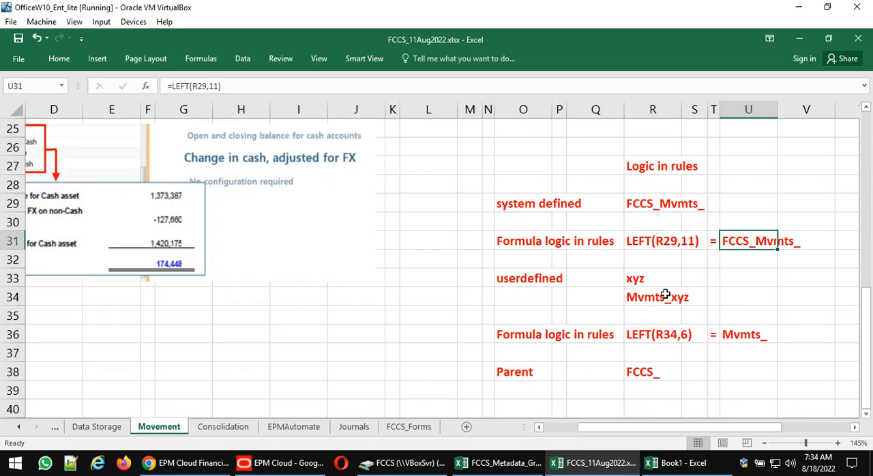
{"action": "left_click", "coordinate": [639, 288]}
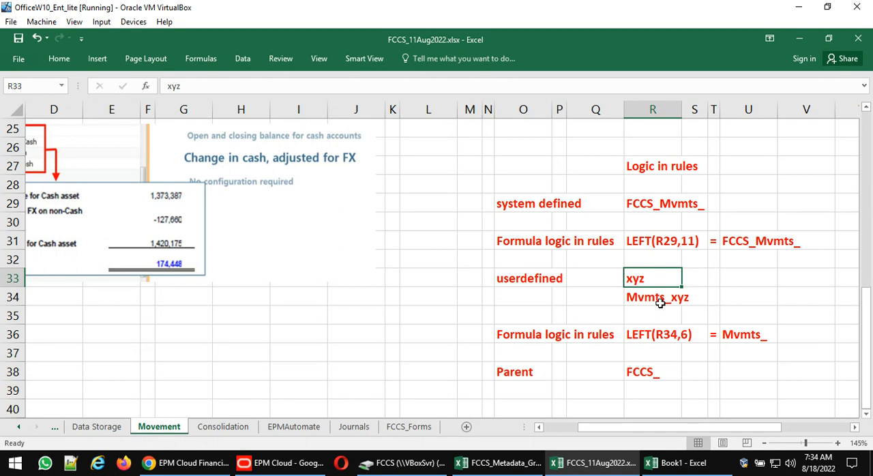
{"action": "left_click", "coordinate": [661, 304]}
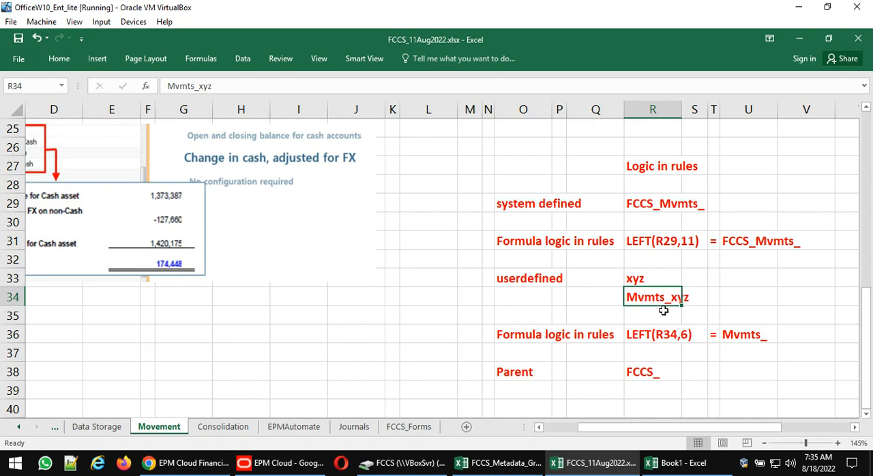
{"action": "left_click", "coordinate": [661, 312]}
{"action": "key", "text": "Up"}
{"action": "left_click", "coordinate": [737, 297]}
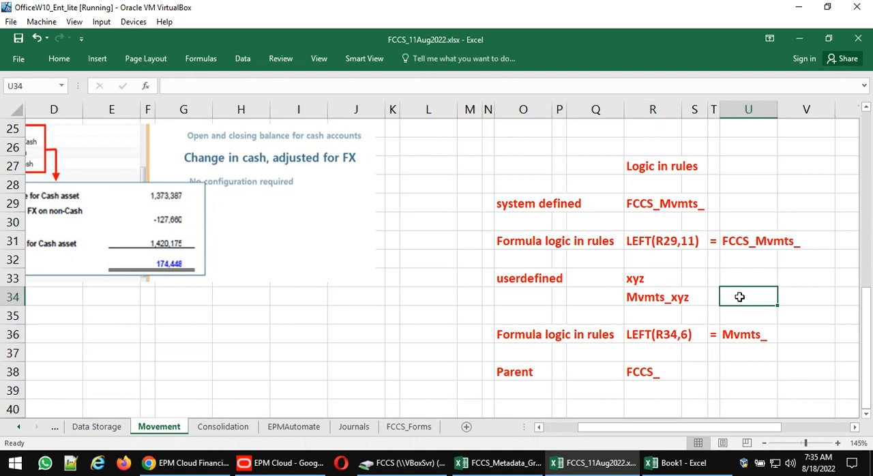
{"action": "left_click", "coordinate": [672, 298]}
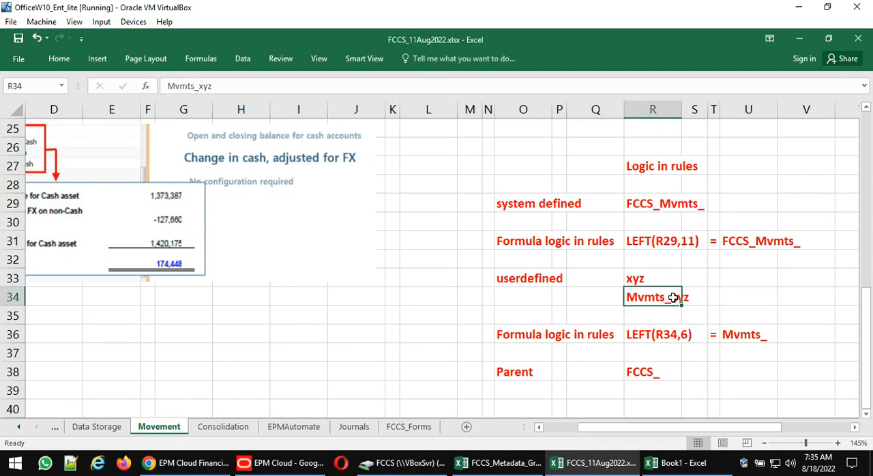
- Select the CashFlow_PpdExpOther member properties picture beside note 9 to review its data storage and plan type
{"action": "scroll", "coordinate": [505, 265], "scroll_direction": "up", "scroll_amount": 8}
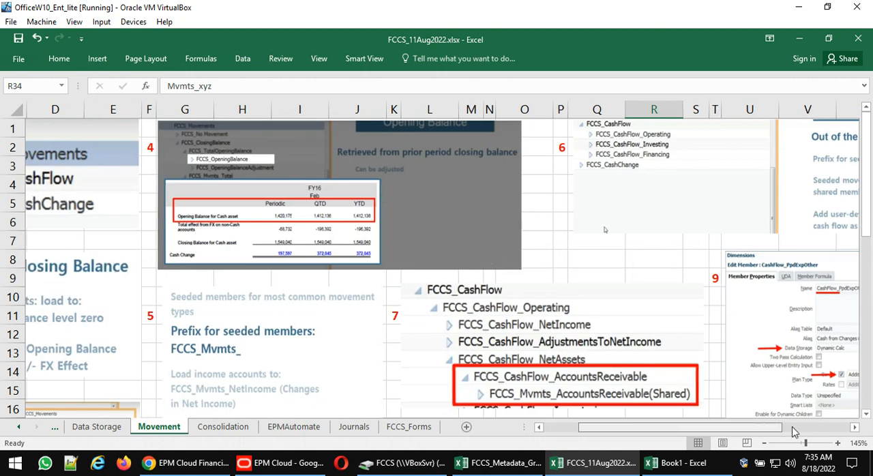
{"action": "scroll", "coordinate": [795, 431], "scroll_direction": "right", "scroll_amount": 3}
{"action": "left_click", "coordinate": [736, 334]}
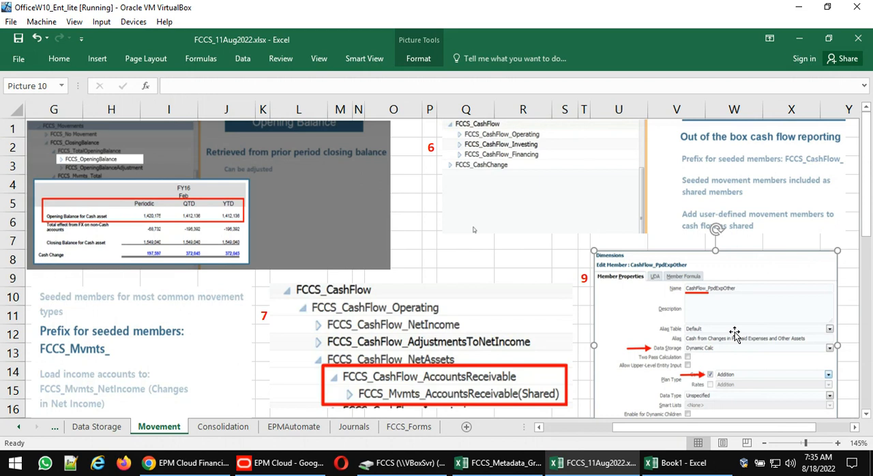
- Switch to the Oracle EPM Cloud dimension editor, expand FCCS_Mvmts_FX_Subtotal, and view the member properties of FCCS_Mvmts_FX_Opening
{"action": "left_click", "coordinate": [270, 423]}
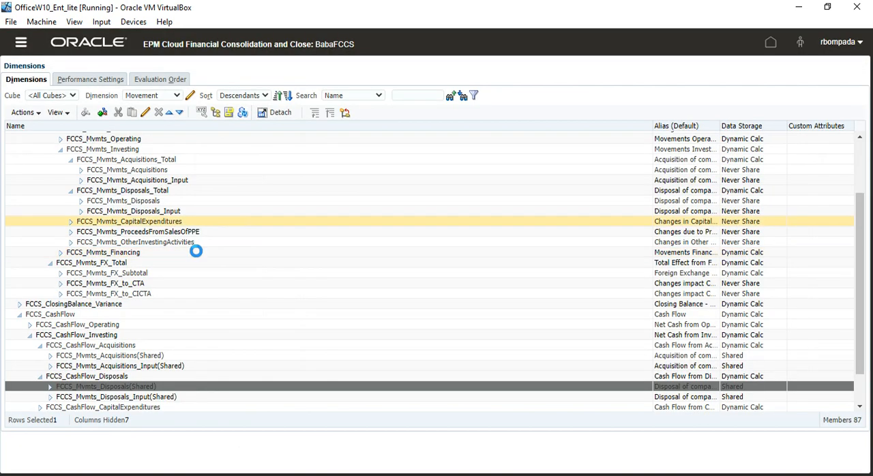
{"action": "left_click", "coordinate": [69, 272]}
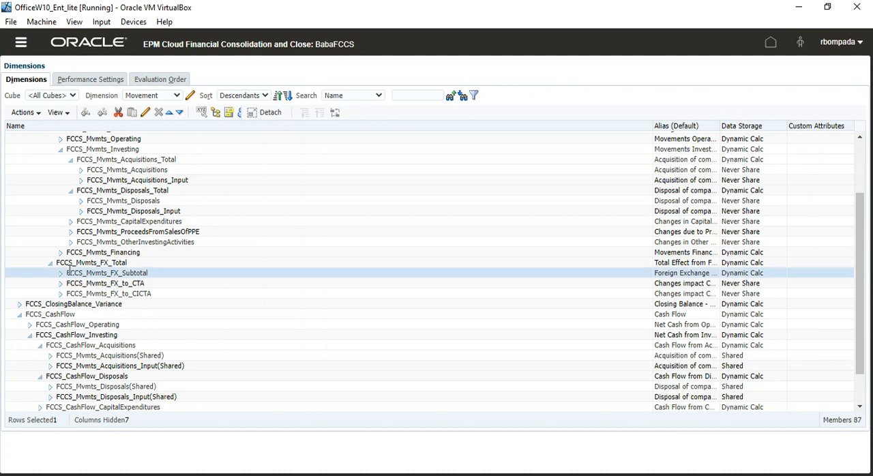
{"action": "left_click", "coordinate": [60, 273]}
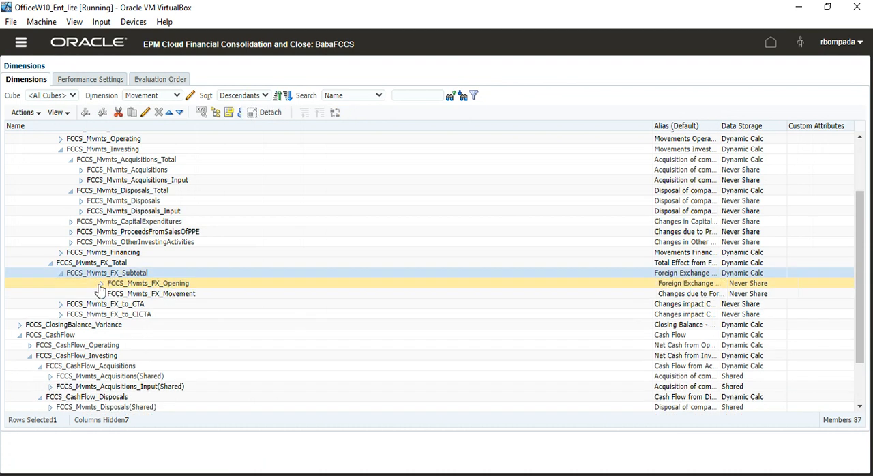
{"action": "left_click", "coordinate": [202, 285]}
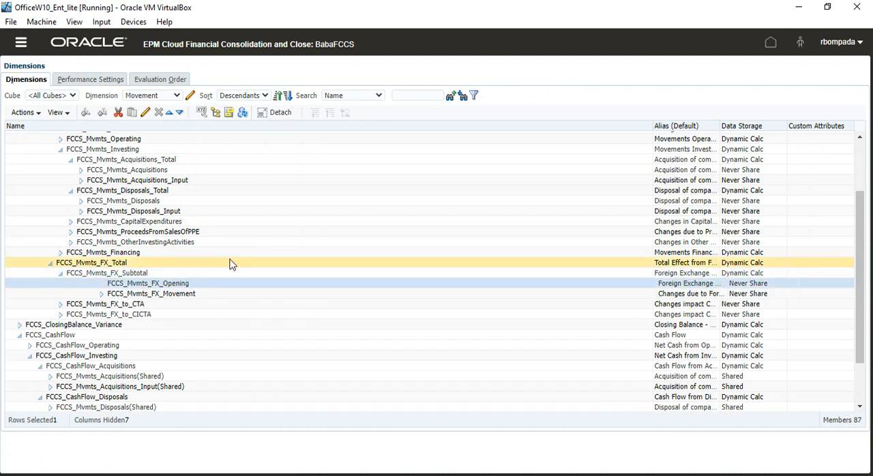
{"action": "left_click", "coordinate": [145, 112]}
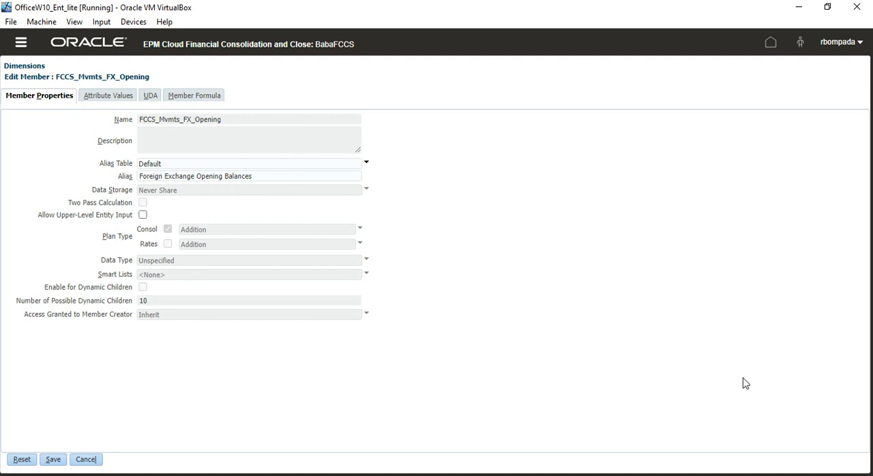
{"action": "left_click", "coordinate": [94, 462]}
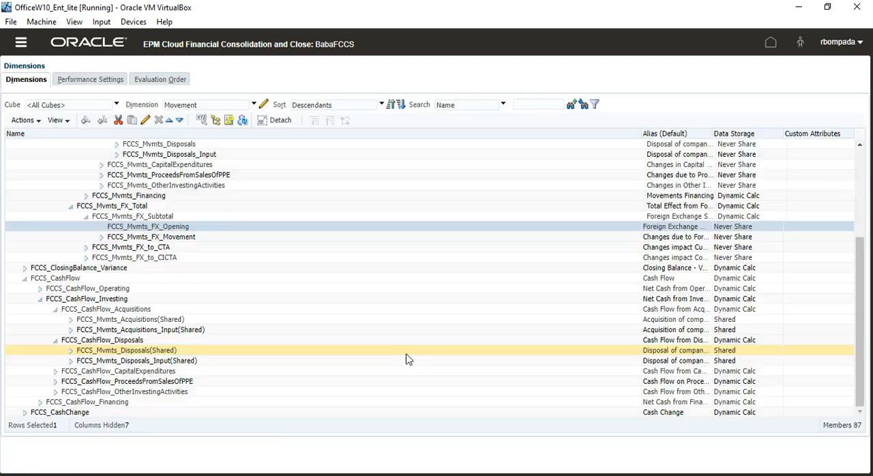
- View the member properties of the shared FCCS_Mvmts_Disposals member under FCCS_CashFlow_Disposals, then close them without changes
{"action": "left_click", "coordinate": [149, 351]}
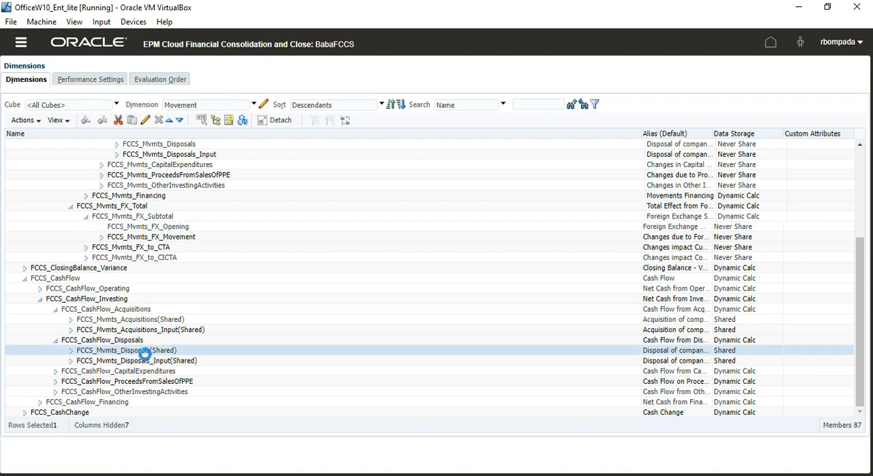
{"action": "left_click", "coordinate": [145, 120]}
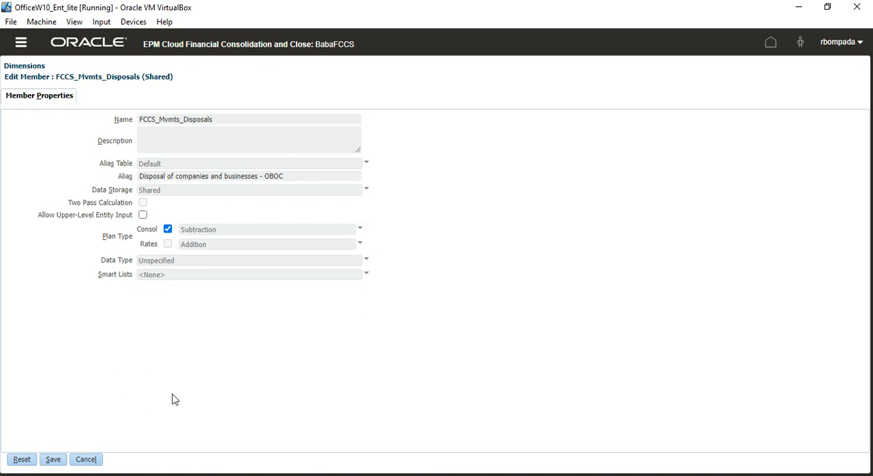
{"action": "left_click", "coordinate": [87, 459]}
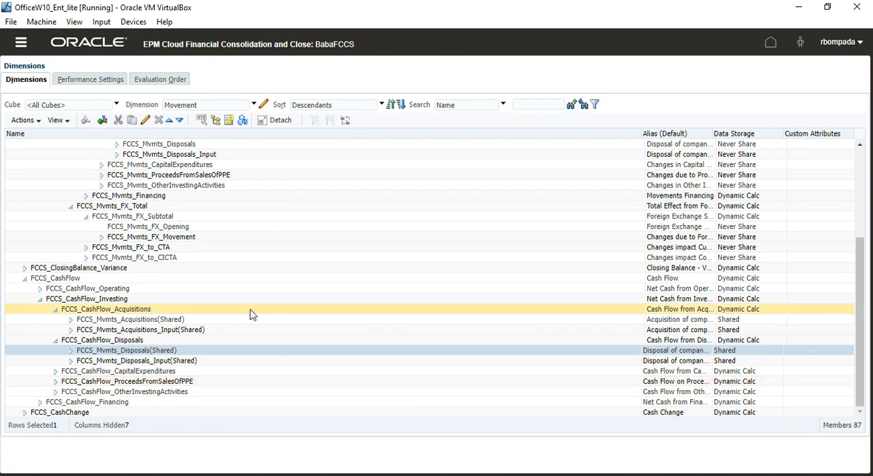
- Show the Account dimension and expand FCCS_Balance Sheet down to the children of FCCS_Total Balance Sheet-Traditional Approach
{"action": "left_click", "coordinate": [254, 105]}
{"action": "left_click", "coordinate": [197, 117]}
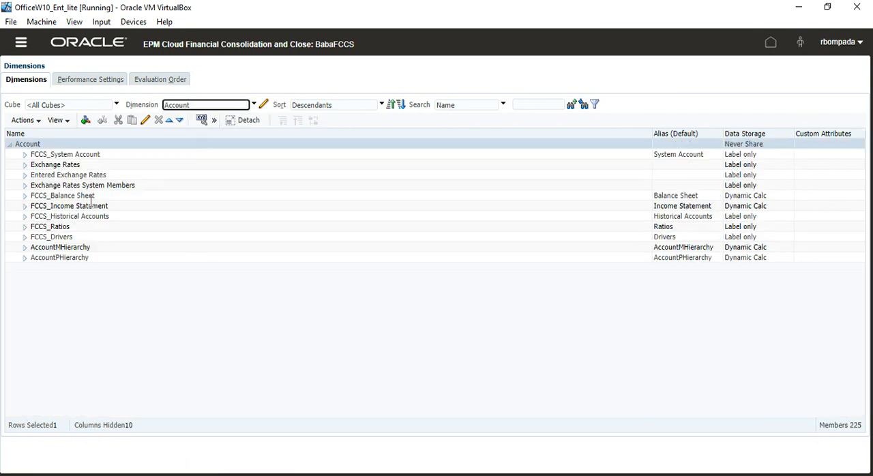
{"action": "left_click", "coordinate": [24, 195]}
{"action": "left_click", "coordinate": [40, 217]}
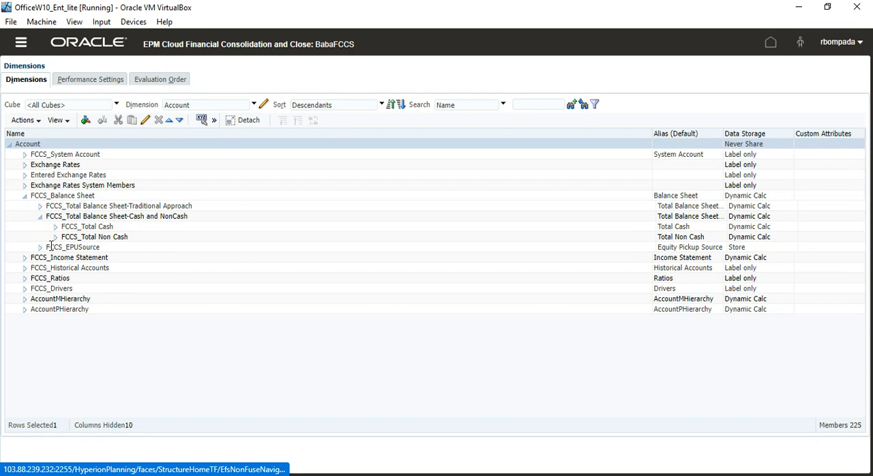
{"action": "left_click", "coordinate": [41, 216]}
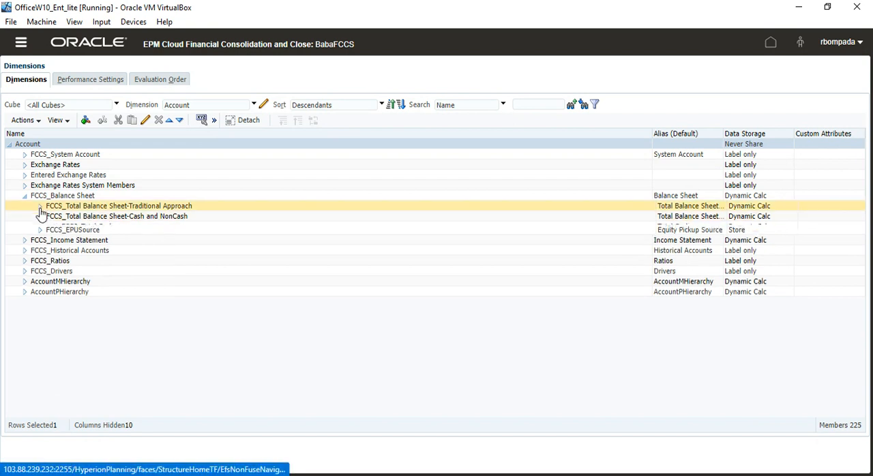
{"action": "left_click", "coordinate": [39, 206]}
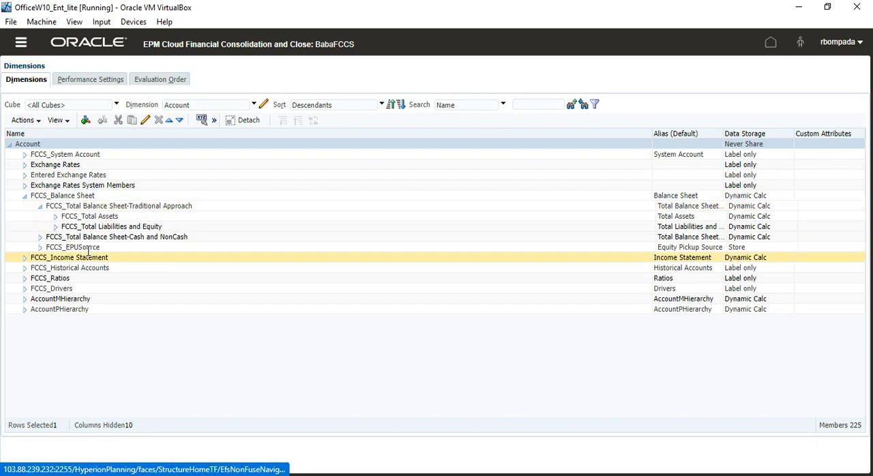
- Expand FCCS_Total Assets down to FCCS_Cash And Cash Equivalents and view the member properties of the buildings account
{"action": "left_click", "coordinate": [56, 217]}
{"action": "left_click", "coordinate": [70, 228]}
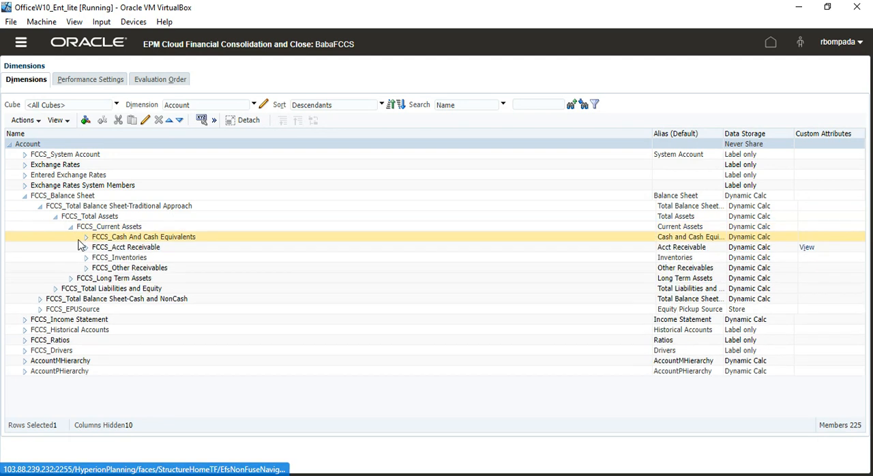
{"action": "left_click", "coordinate": [86, 238]}
{"action": "left_click", "coordinate": [136, 248]}
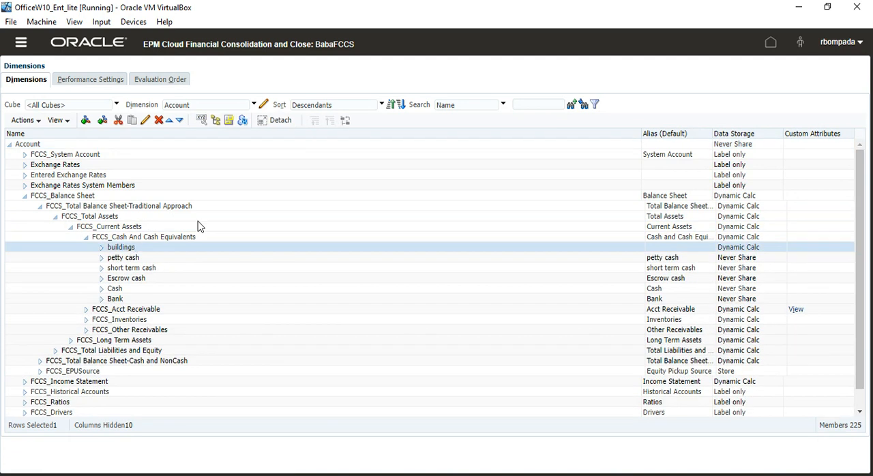
{"action": "left_click", "coordinate": [146, 120]}
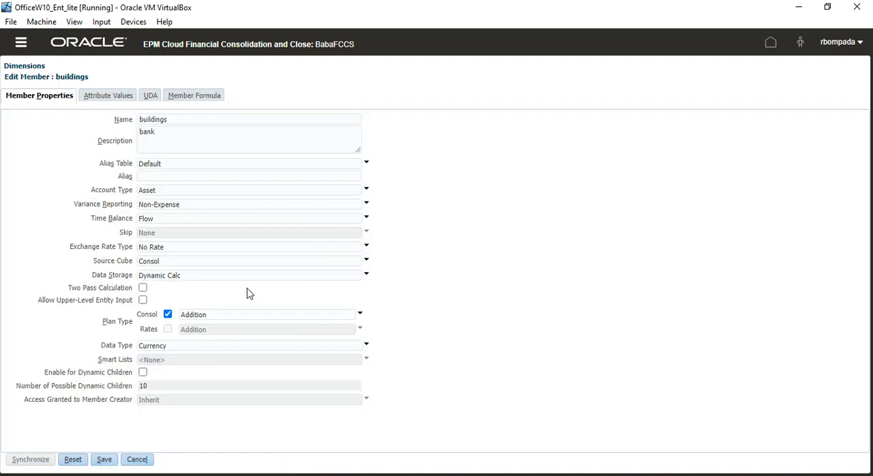
{"action": "left_click", "coordinate": [137, 460]}
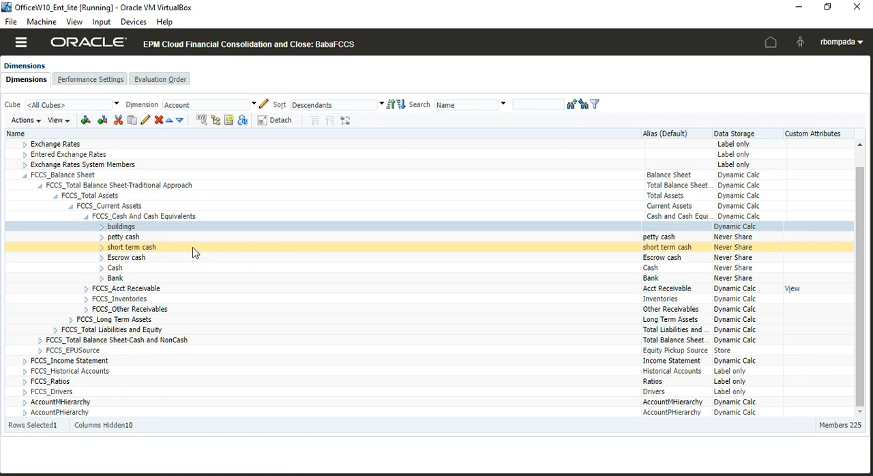
- Expand FCCS_Total Liabilities and Equity down to FCCS_Acct Payable, view the member properties of IC Payables, and close them without changes
{"action": "left_click", "coordinate": [55, 330]}
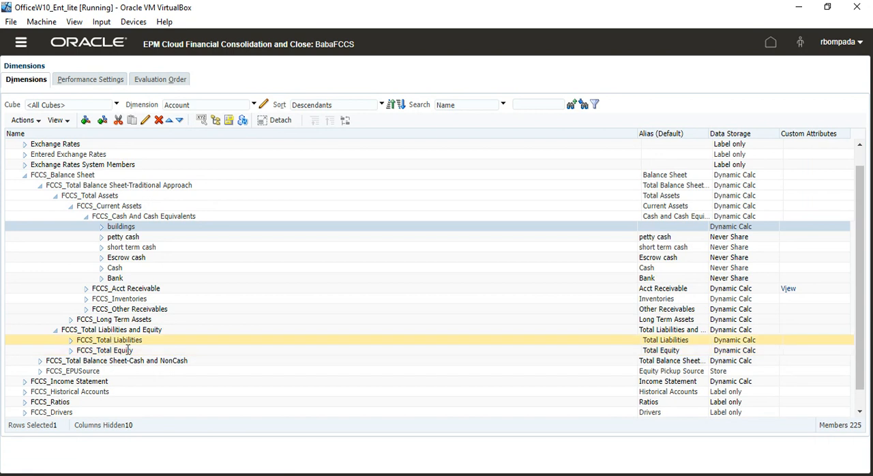
{"action": "left_click", "coordinate": [70, 341]}
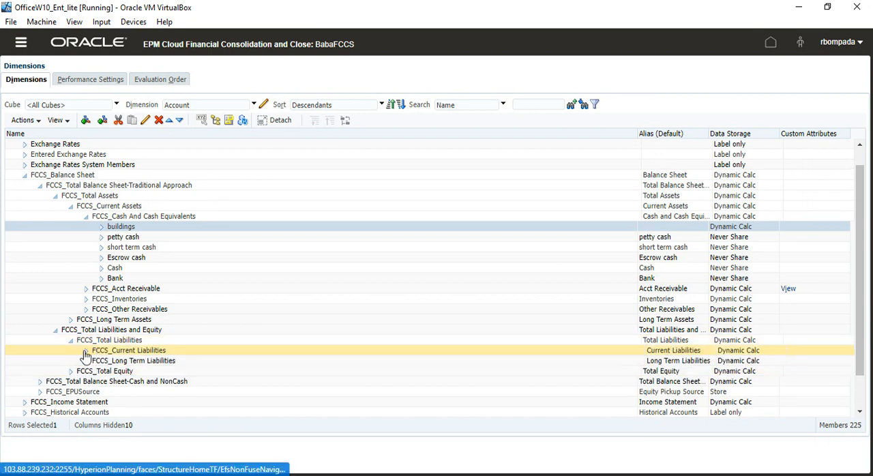
{"action": "left_click", "coordinate": [86, 351]}
{"action": "left_click", "coordinate": [101, 361]}
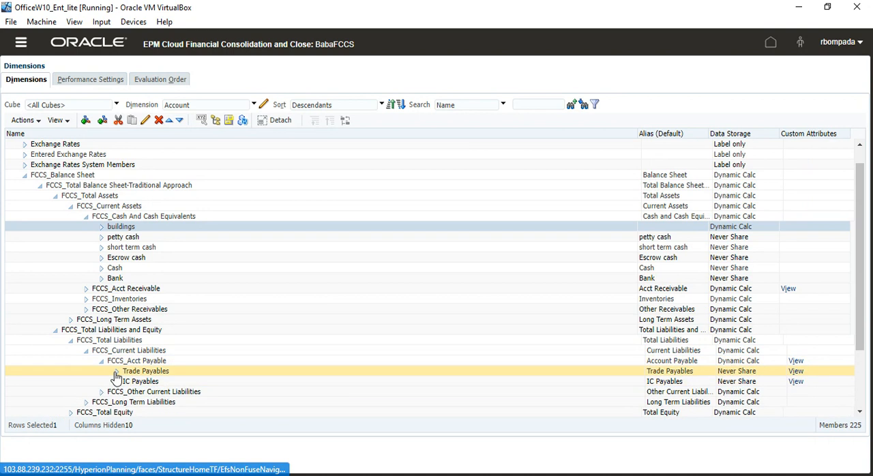
{"action": "left_click", "coordinate": [140, 381]}
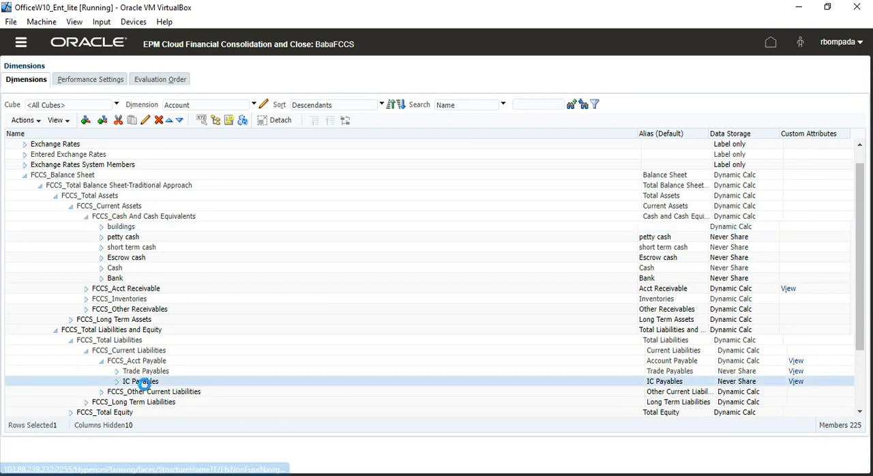
{"action": "left_click", "coordinate": [145, 120]}
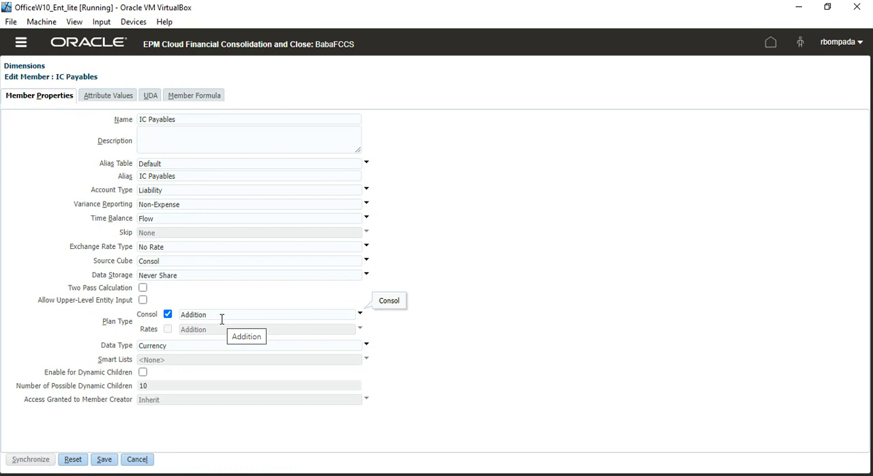
{"action": "left_click", "coordinate": [133, 460]}
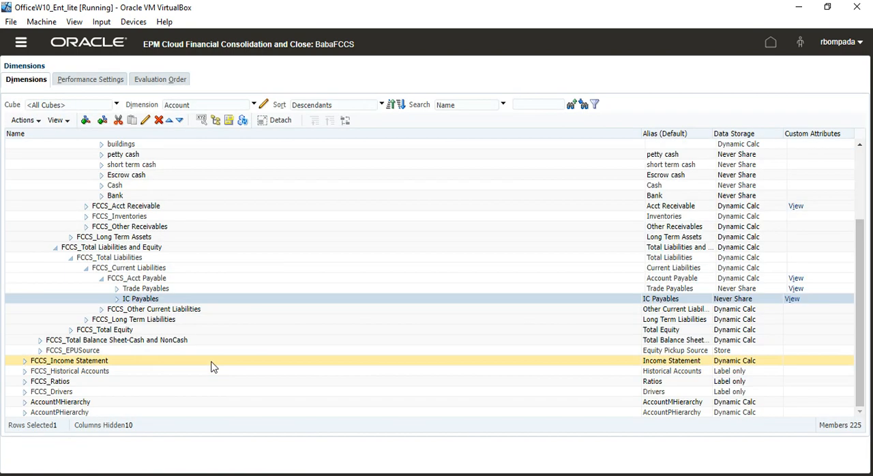
- Expand FCCS_Other Current Liabilities, view the member properties of IC RecPay Diff, and close them without changes
{"action": "left_click", "coordinate": [107, 311]}
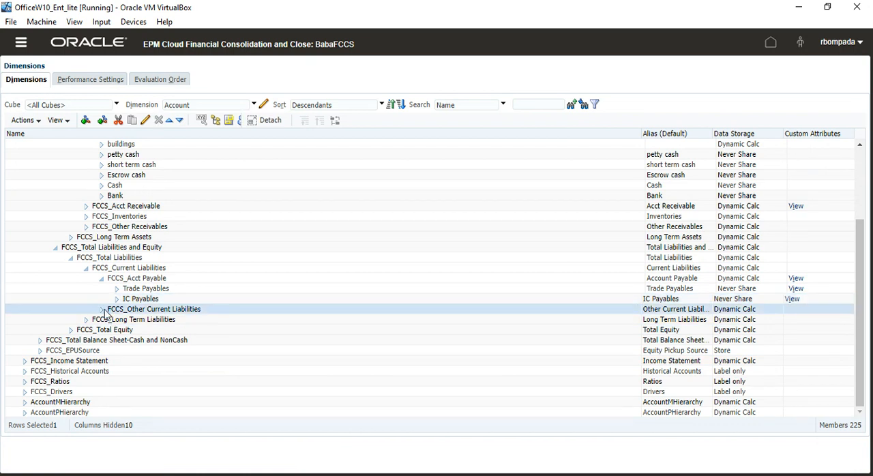
{"action": "left_click", "coordinate": [103, 310]}
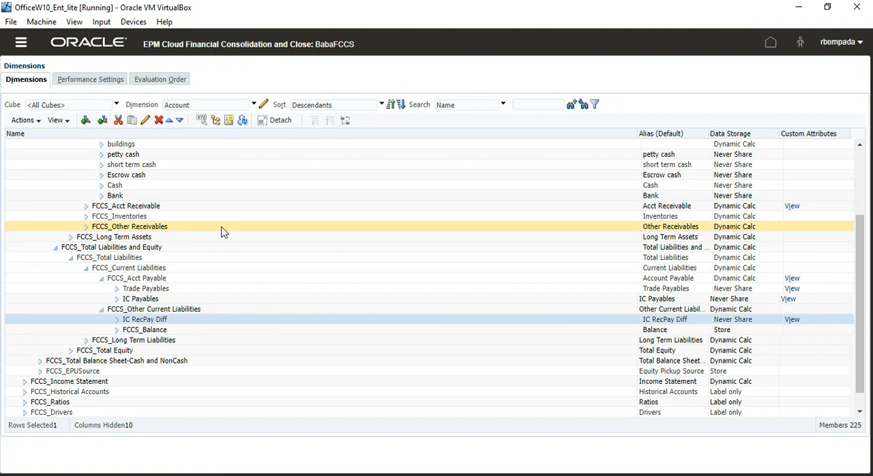
{"action": "left_click", "coordinate": [146, 120]}
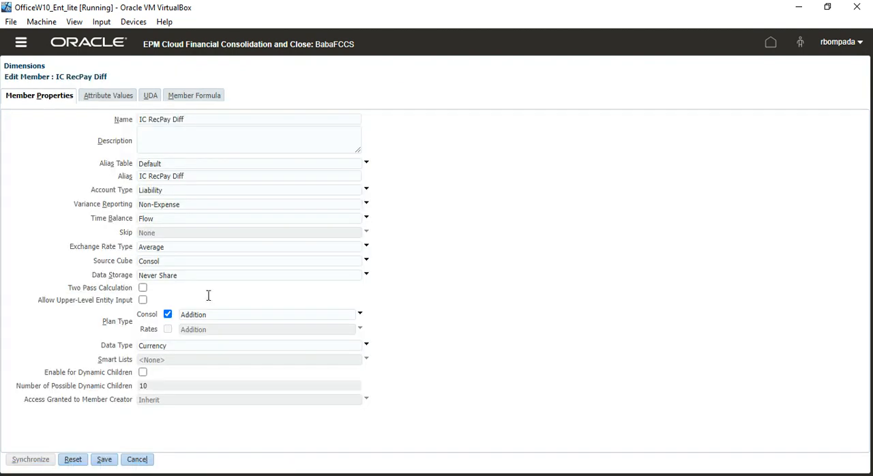
{"action": "left_click", "coordinate": [139, 459]}
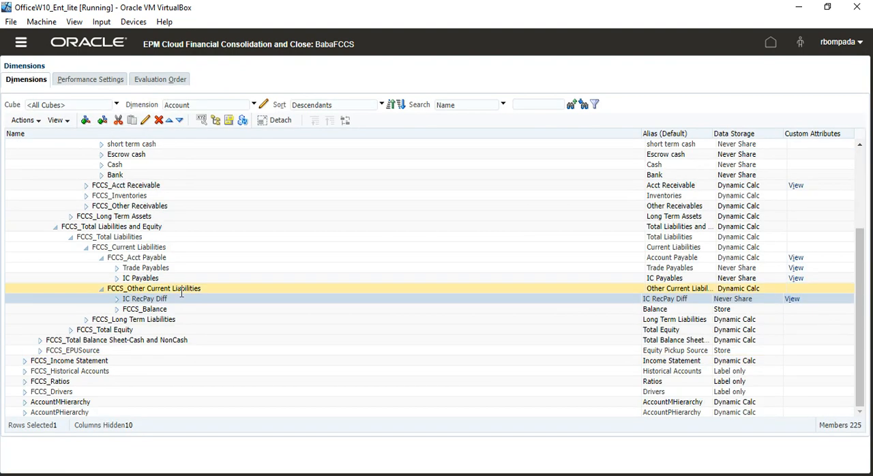
- View the member properties of the parent account FCCS_Other Current Liabilities and close them without changes
{"action": "left_click", "coordinate": [182, 289]}
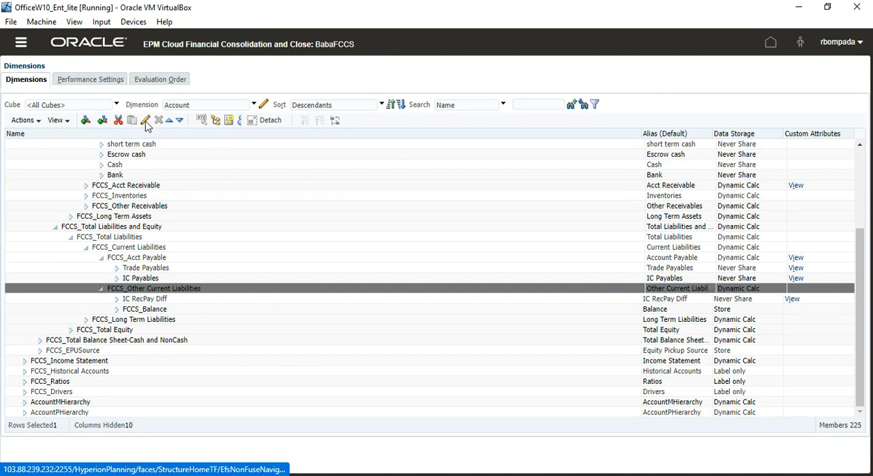
{"action": "left_click", "coordinate": [146, 122]}
{"action": "left_click", "coordinate": [140, 459]}
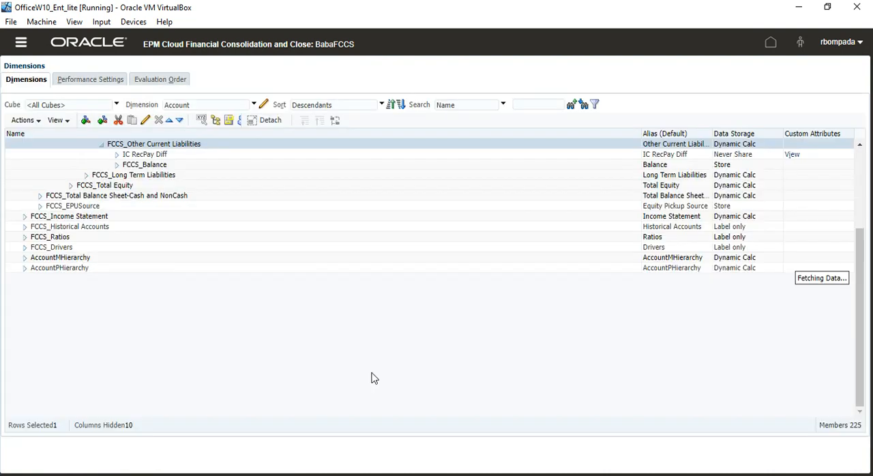
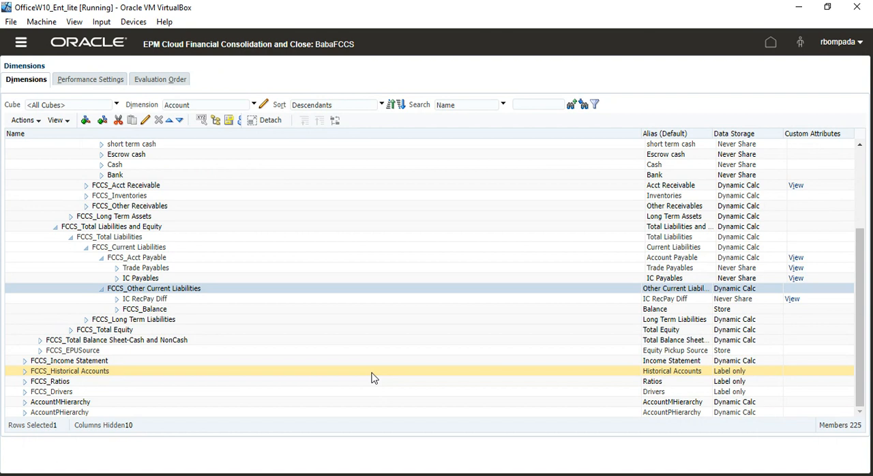
- Switch to the Book1 workbook in Excel and show the blank Sheet2
{"action": "key", "text": "alt+Tab"}
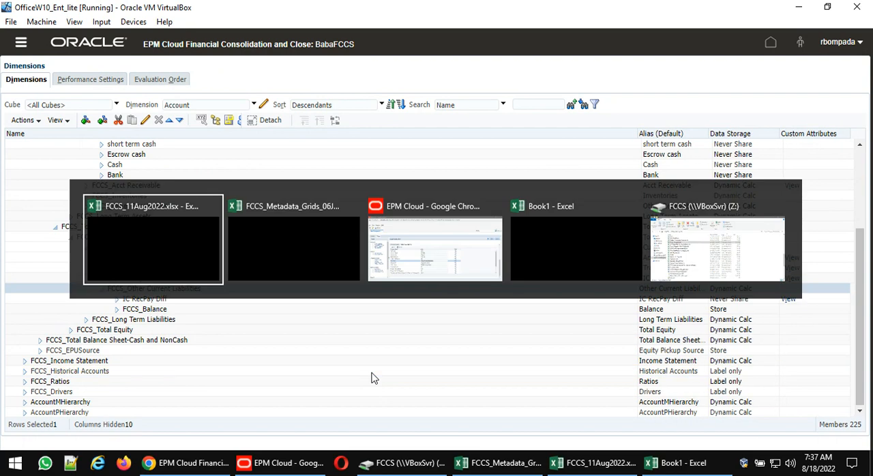
{"action": "key", "text": "alt+Tab"}
{"action": "key", "text": "alt+Tab"}
{"action": "key", "text": "alt+Tab"}
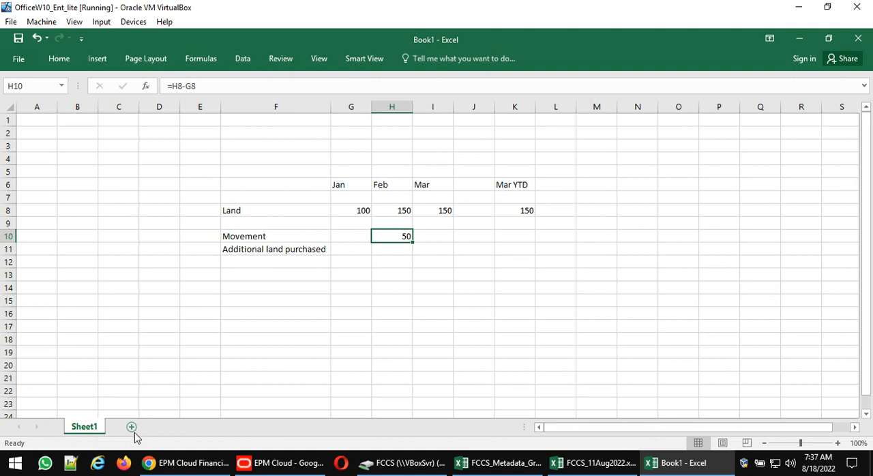
{"action": "left_click", "coordinate": [133, 429]}
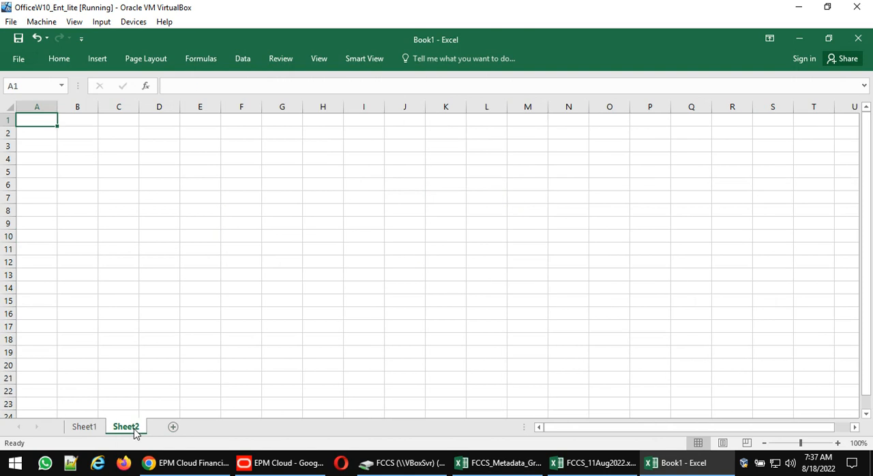
- Enter the heading Assets in cell E7 and its child fa in cell F9
{"action": "left_click", "coordinate": [197, 193]}
{"action": "type", "text": "Assets"}
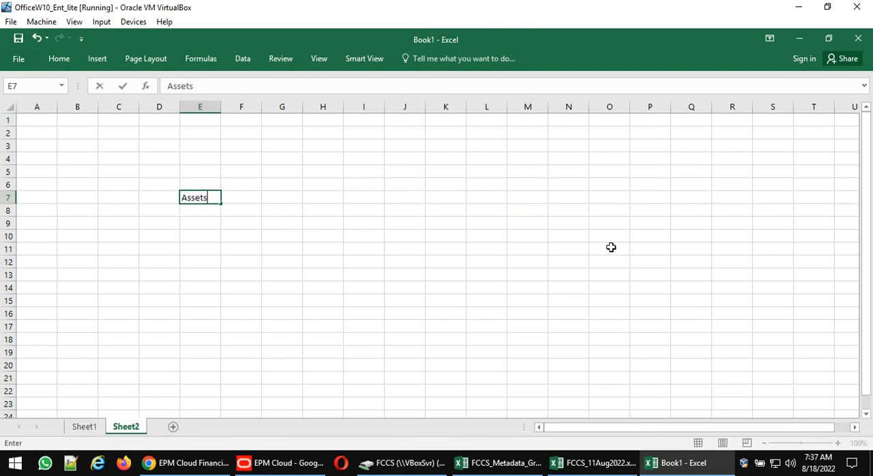
{"action": "key", "text": "Return"}
{"action": "key", "text": "Down"}
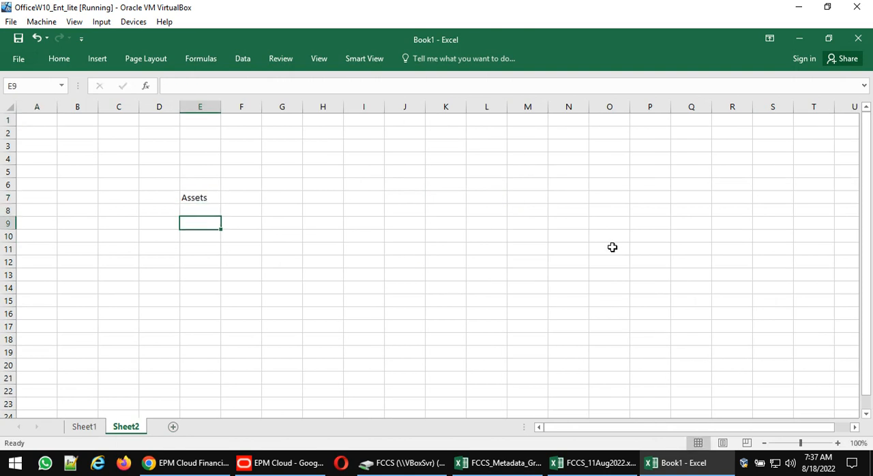
{"action": "key", "text": "Right"}
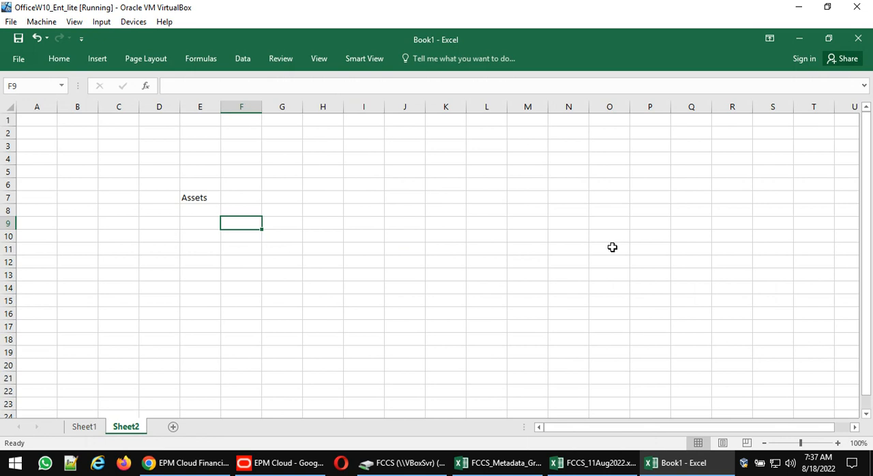
{"action": "type", "text": "fa"}
{"action": "key", "text": "Return"}
- List land, build, mach and furn in cells G10 to G13 as the children of fa
{"action": "key", "text": "Right"}
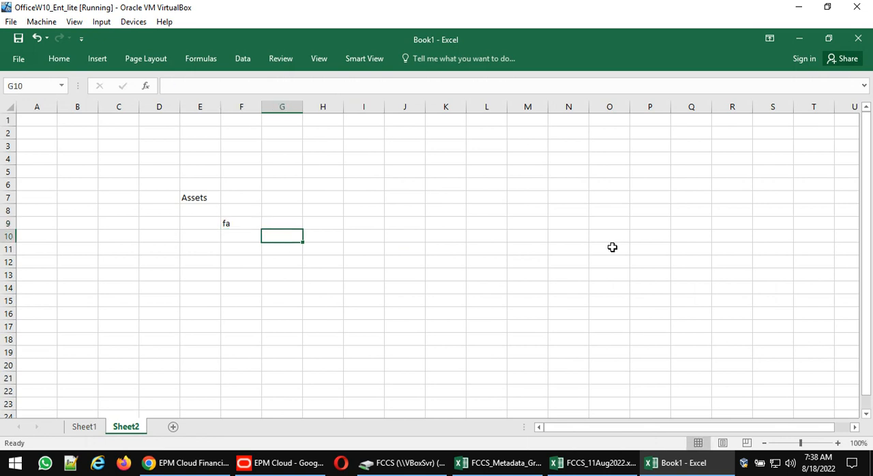
{"action": "type", "text": "land"}
{"action": "key", "text": "Return"}
{"action": "type", "text": "build"}
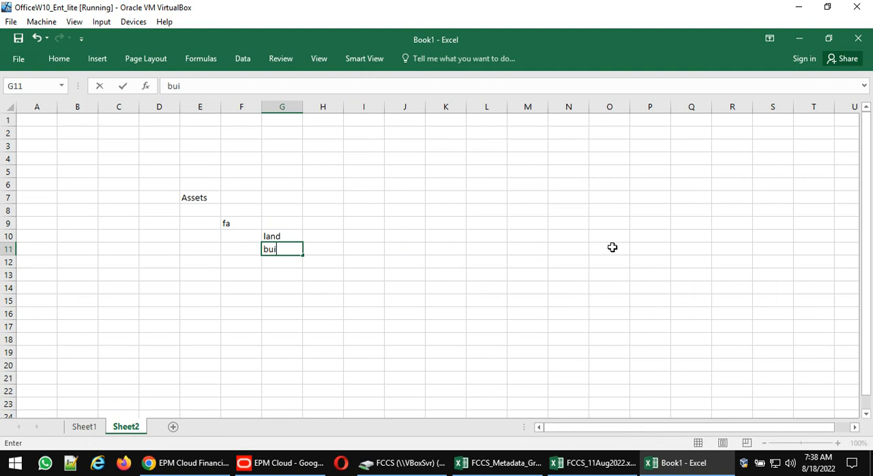
{"action": "key", "text": "Return"}
{"action": "type", "text": "mach"}
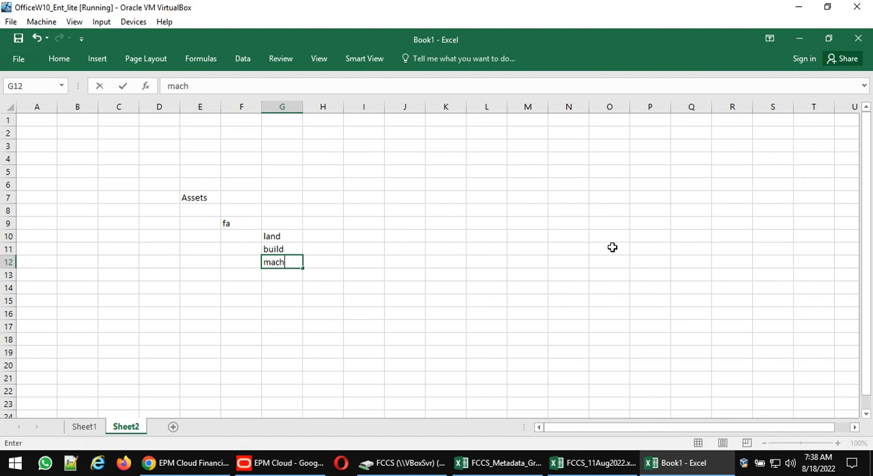
{"action": "key", "text": "Return"}
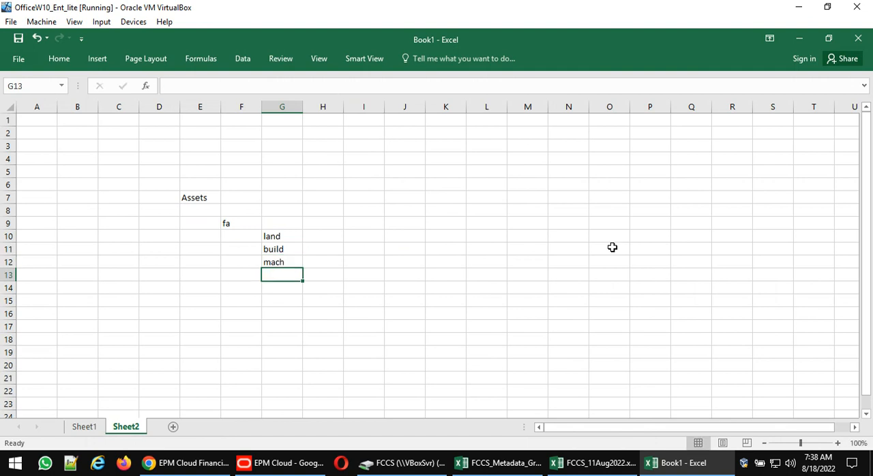
{"action": "type", "text": "pp"}
{"action": "key", "text": "BackSpace"}
{"action": "key", "text": "BackSpace"}
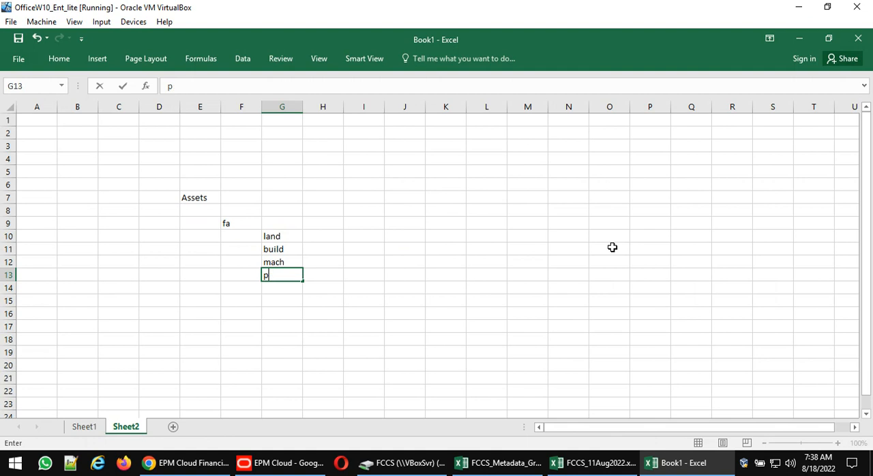
{"action": "type", "text": "furn"}
{"action": "key", "text": "Return"}
- Enter a + sign in D7 beside Assets and in E9 beside fa
{"action": "key", "text": "Up"}
{"action": "key", "text": "Up"}
{"action": "key", "text": "Up"}
{"action": "key", "text": "Up"}
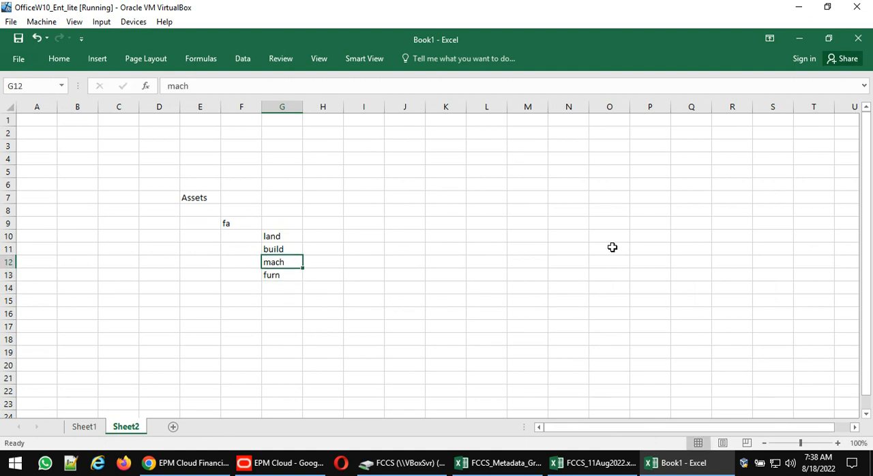
{"action": "key", "text": "Left"}
{"action": "key", "text": "Left"}
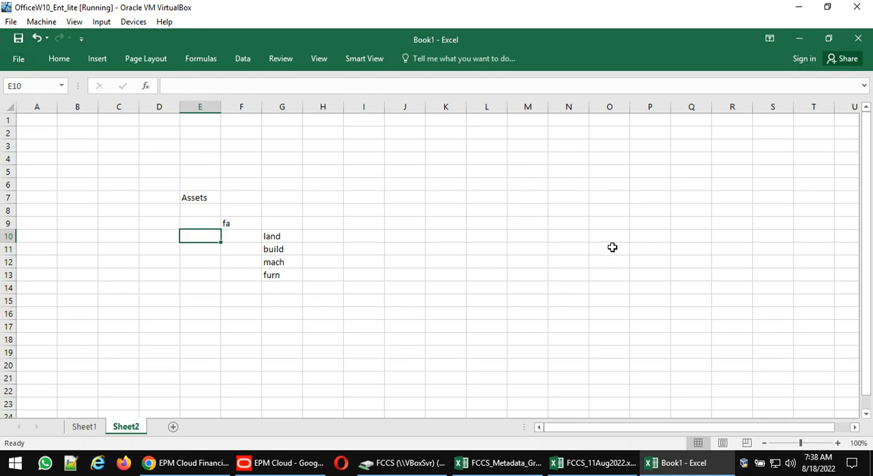
{"action": "key", "text": "Up"}
{"action": "key", "text": "Up"}
{"action": "key", "text": "Up"}
{"action": "key", "text": "Left"}
{"action": "type", "text": "+"}
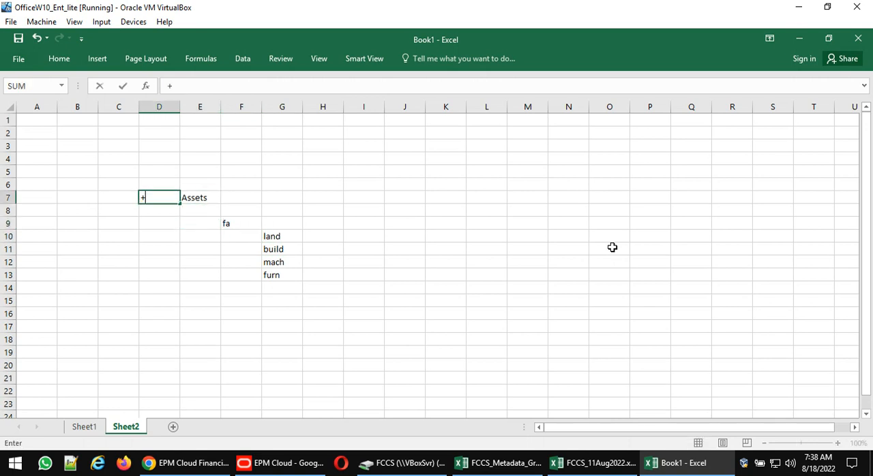
{"action": "key", "text": "Return"}
{"action": "key", "text": "Down"}
{"action": "key", "text": "Right"}
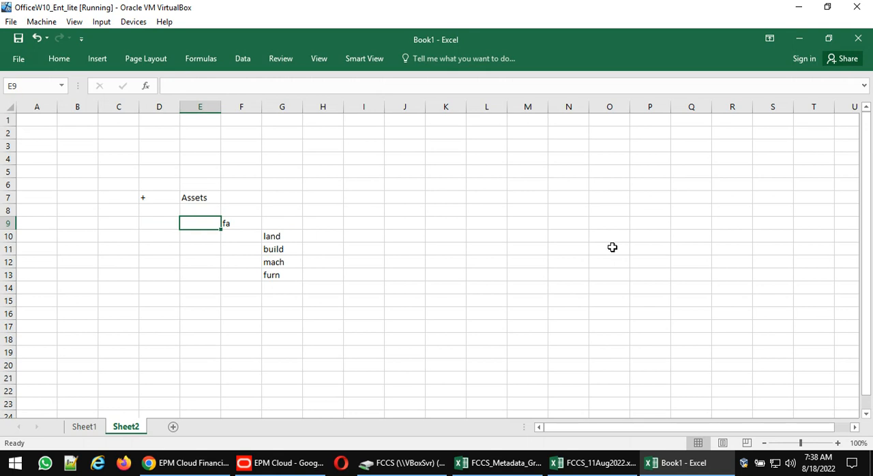
{"action": "type", "text": "+"}
{"action": "key", "text": "Return"}
- Enter a + sign in F10 beside land and fill it down to F13
{"action": "key", "text": "Right"}
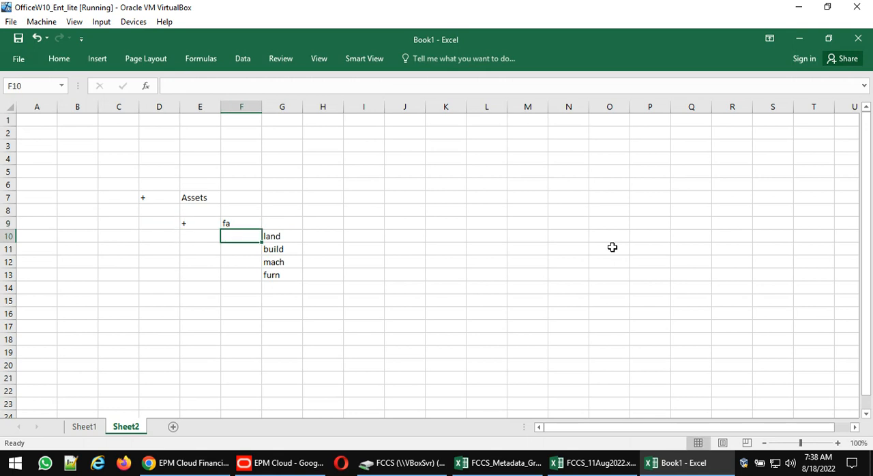
{"action": "type", "text": "+"}
{"action": "key", "text": "Return"}
{"action": "key", "text": "Up"}
{"action": "key", "text": "shift+Down"}
{"action": "key", "text": "shift+Down"}
{"action": "key", "text": "shift+Down"}
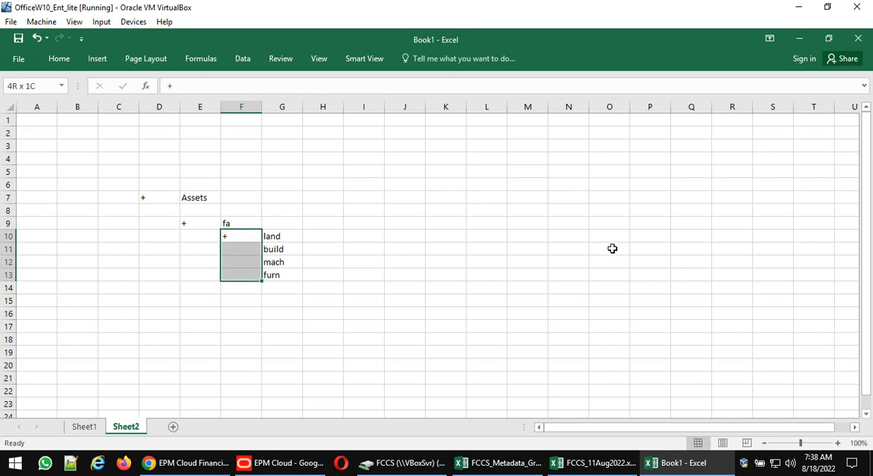
{"action": "key", "text": "ctrl+d"}
- Enter the amount 100 in cells I10 to I13 for land, build, mach and furn
{"action": "key", "text": "Right"}
{"action": "key", "text": "Right"}
{"action": "key", "text": "Right"}
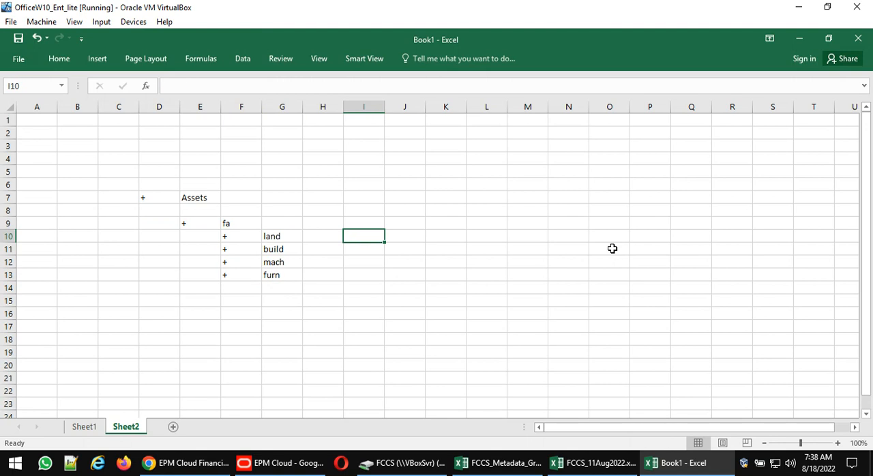
{"action": "type", "text": "100"}
{"action": "key", "text": "Return"}
{"action": "type", "text": "100"}
{"action": "key", "text": "Return"}
{"action": "type", "text": "10"}
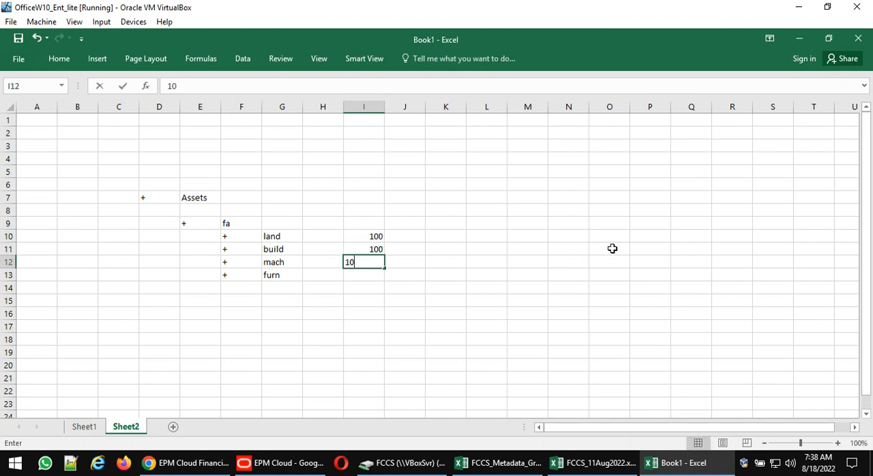
{"action": "type", "text": "0"}
{"action": "key", "text": "Return"}
{"action": "type", "text": "100"}
{"action": "key", "text": "Return"}
- Enter the subtotal 400 in cell H9 on the fa row
{"action": "key", "text": "Up"}
{"action": "key", "text": "Up"}
{"action": "key", "text": "Up"}
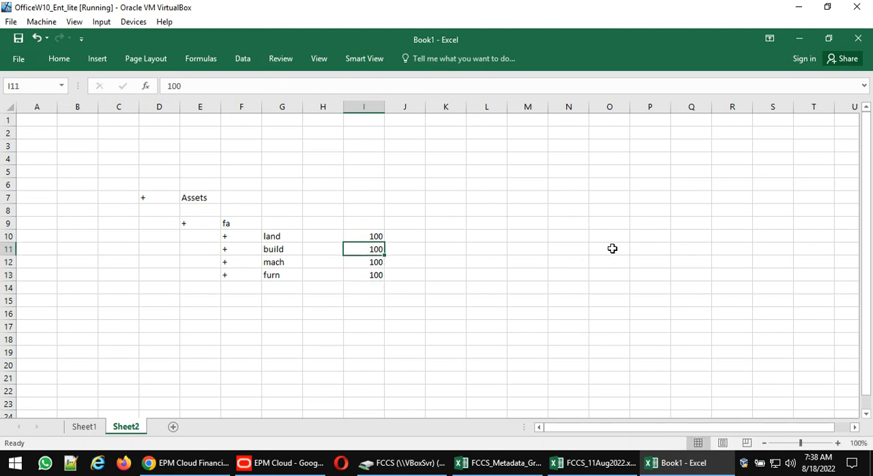
{"action": "key", "text": "Up"}
{"action": "key", "text": "Up"}
{"action": "key", "text": "Left"}
{"action": "type", "text": "400"}
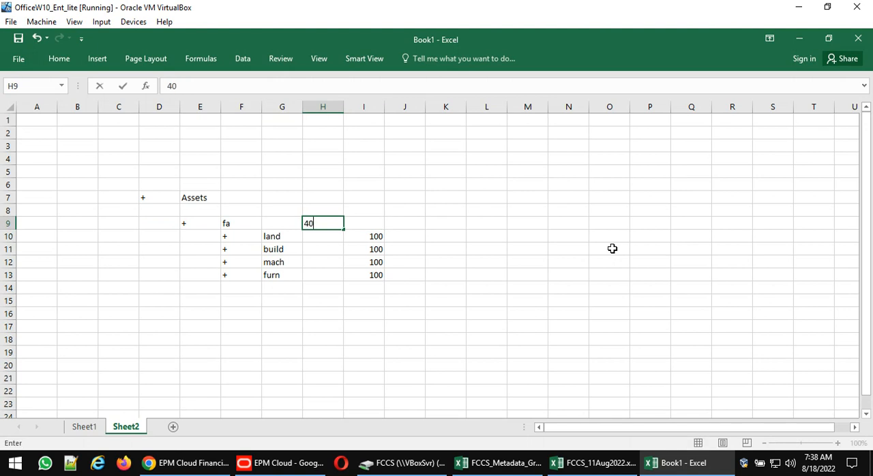
{"action": "key", "text": "Return"}
- Enter the total 400 in cell G7 on the Assets row
{"action": "key", "text": "Up"}
{"action": "key", "text": "Up"}
{"action": "key", "text": "Up"}
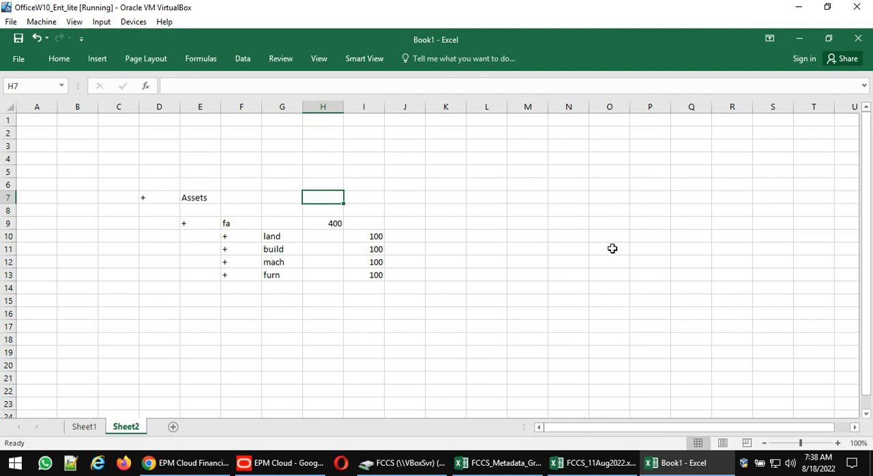
{"action": "key", "text": "Left"}
{"action": "type", "text": "400"}
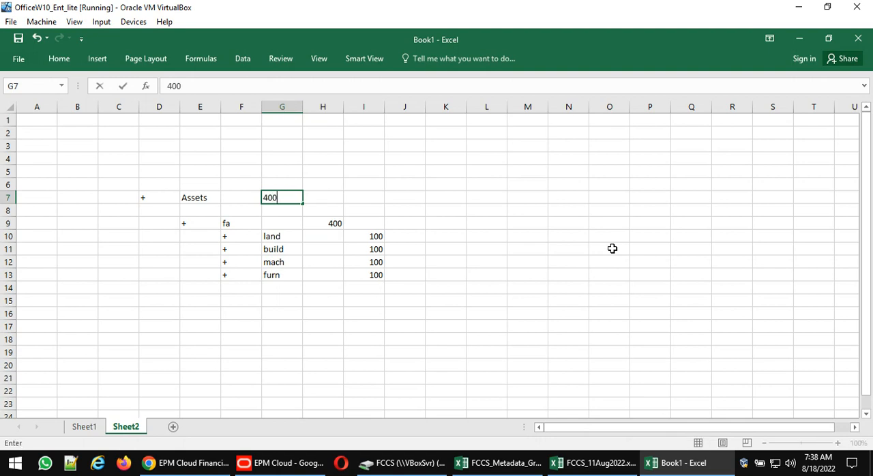
{"action": "key", "text": "Return"}
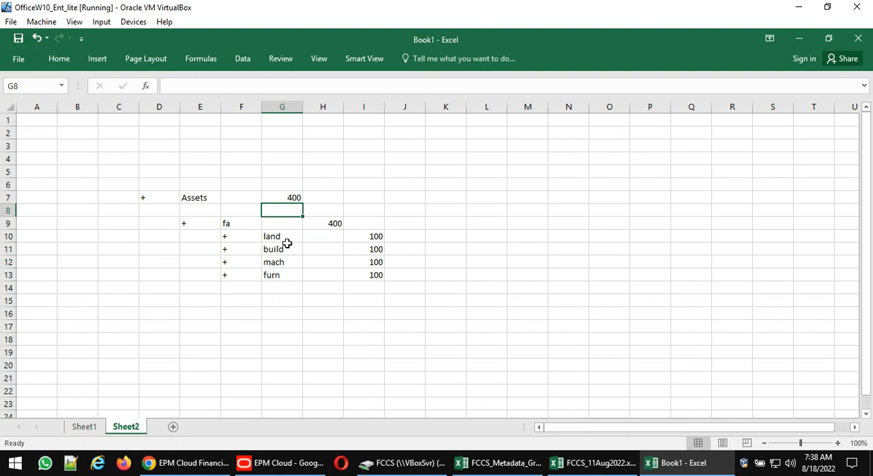
{"action": "left_click_drag", "start_coordinate": [168, 197], "coordinate": [365, 275]}
{"action": "key", "text": "ctrl+c"}
{"action": "key", "text": "Escape"}
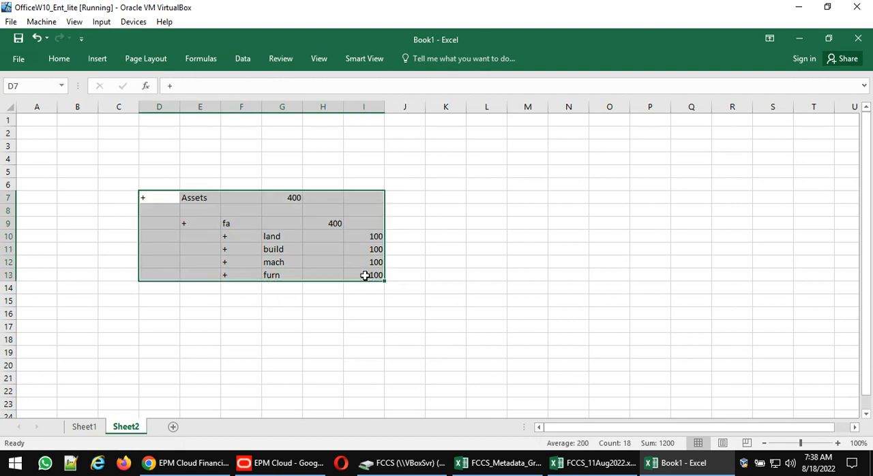
- Enter the heading Liabilities in cell M7, on the same row as Assets
{"action": "left_click", "coordinate": [508, 202]}
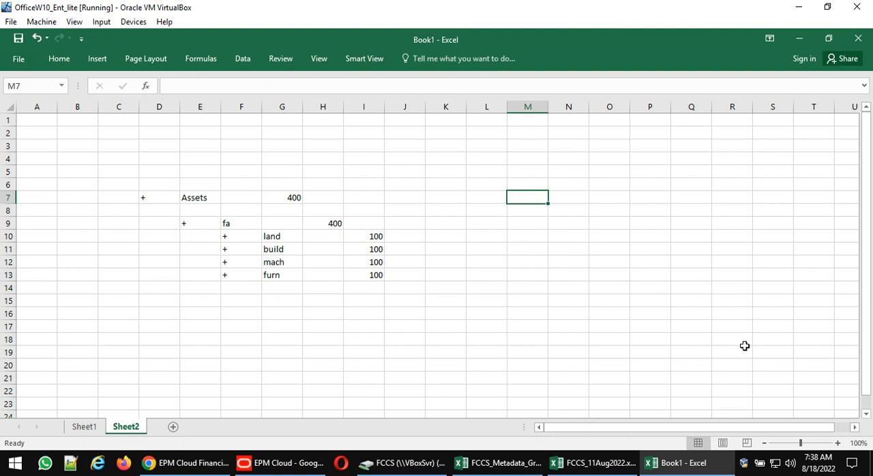
{"action": "type", "text": "Liabil"}
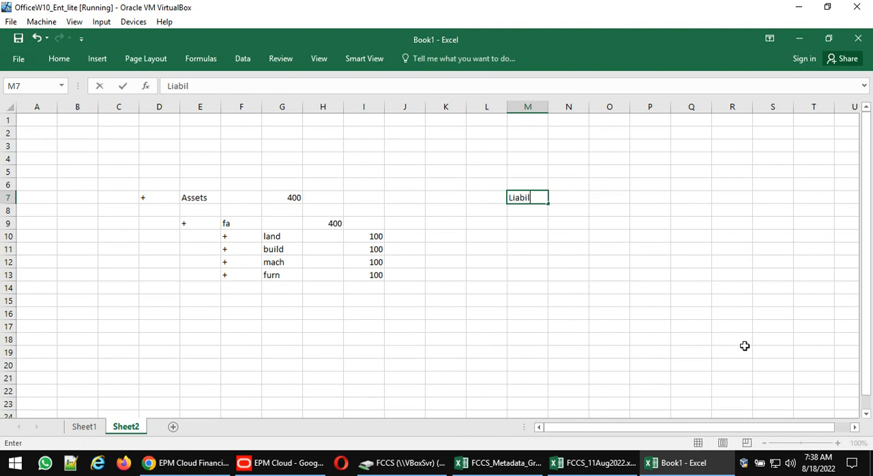
{"action": "type", "text": "ities"}
{"action": "key", "text": "Return"}
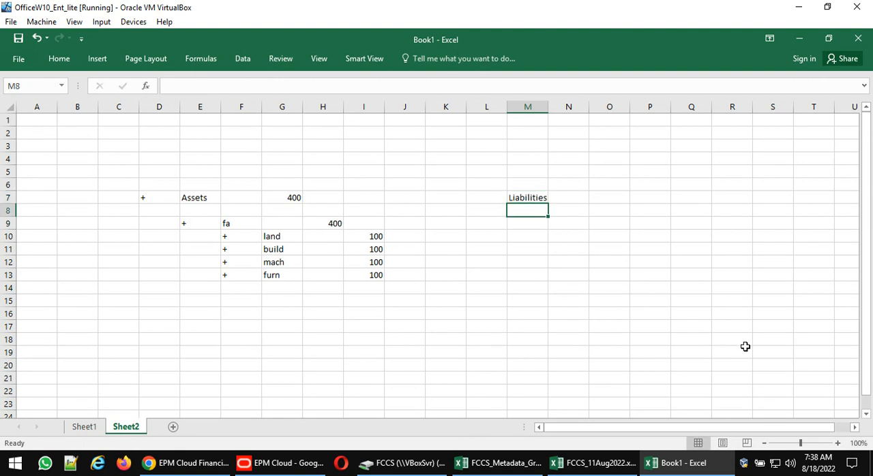
{"action": "key", "text": "Up"}
{"action": "key", "text": "Left"}
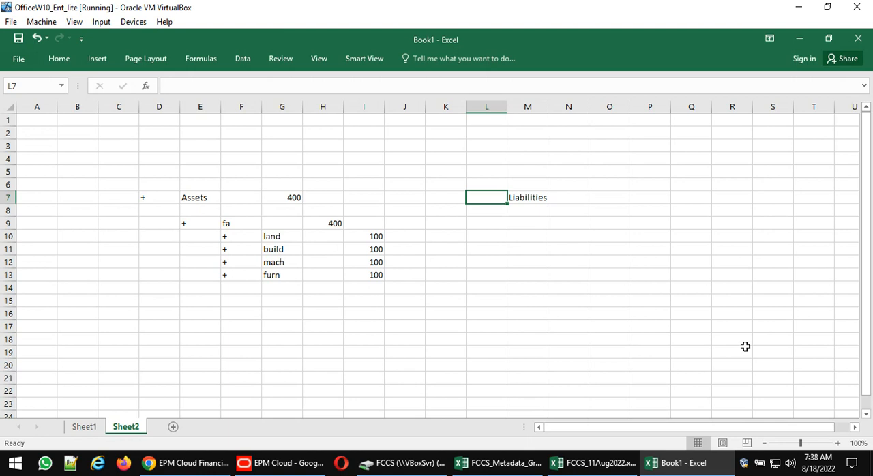
{"action": "key", "text": "Up"}
{"action": "key", "text": "Up"}
{"action": "key", "text": "Up"}
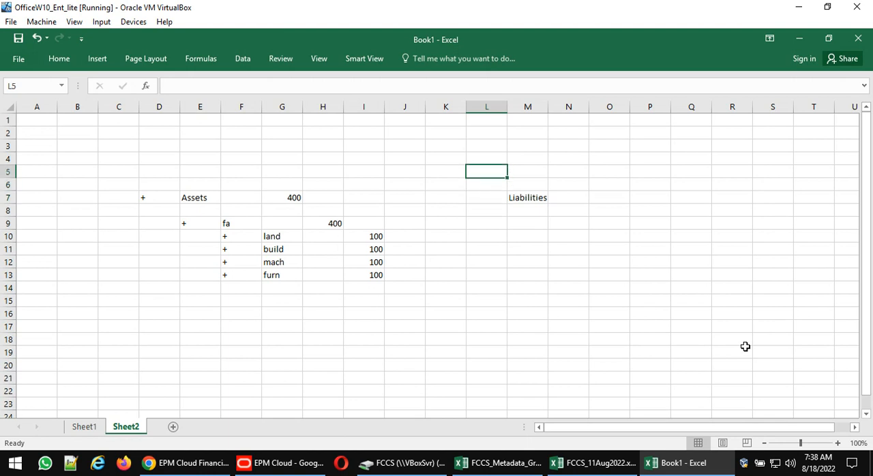
{"action": "key", "text": "Left"}
{"action": "key", "text": "Left"}
{"action": "key", "text": "Left"}
{"action": "type", "text": "="}
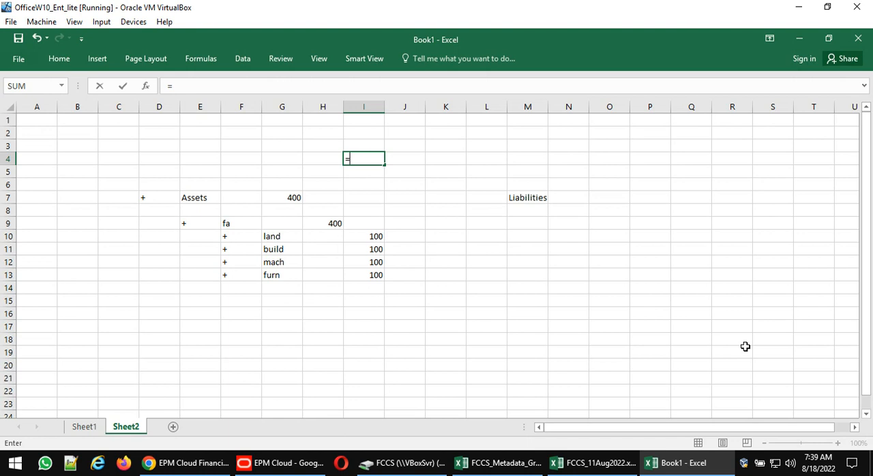
{"action": "key", "text": "Escape"}
- Enter a - sign in cell L7 beside the Liabilities heading
{"action": "key", "text": "Down"}
{"action": "key", "text": "Down"}
{"action": "key", "text": "Down"}
{"action": "key", "text": "Right"}
{"action": "key", "text": "Right"}
{"action": "key", "text": "Right"}
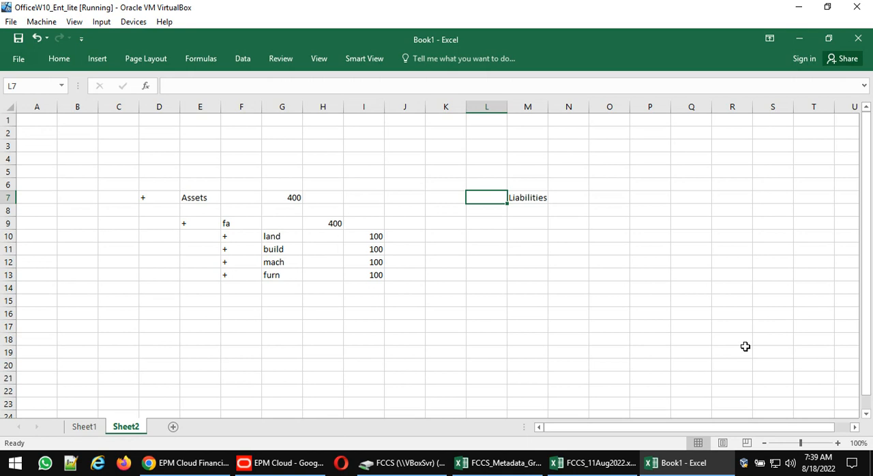
{"action": "type", "text": "-"}
{"action": "key", "text": "Return"}
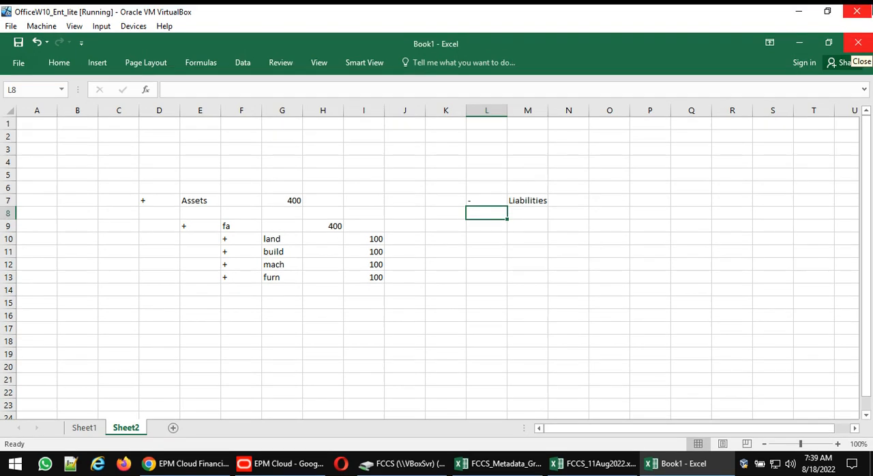
- Enter the label Long Tli in cell N9 below the Liabilities heading
{"action": "key", "text": "Right"}
{"action": "key", "text": "Right"}
{"action": "key", "text": "Down"}
{"action": "key", "text": "Down"}
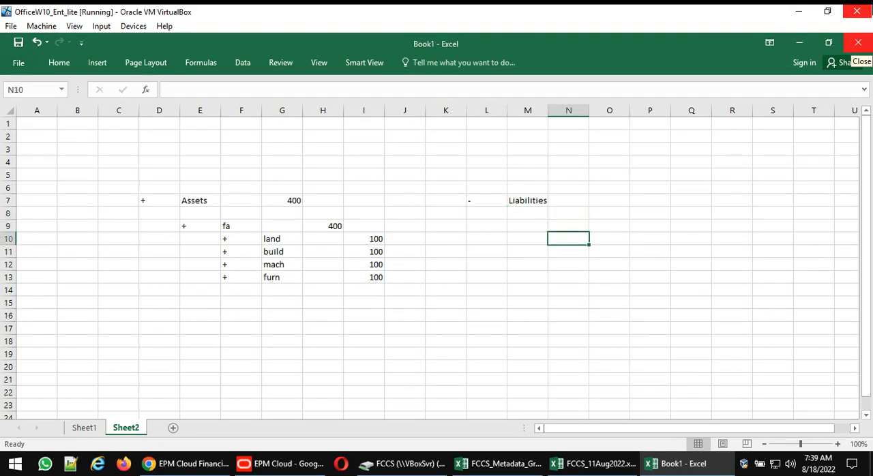
{"action": "key", "text": "Up"}
{"action": "key", "text": "Down"}
{"action": "key", "text": "Up"}
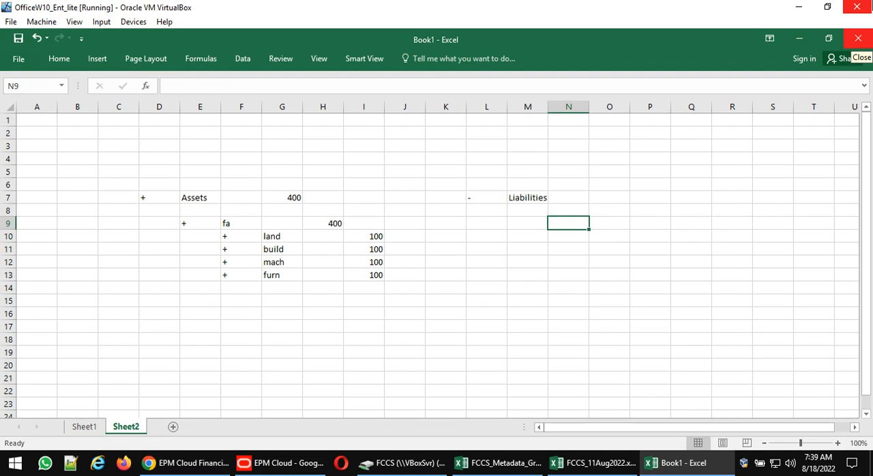
{"action": "type", "text": "Long"}
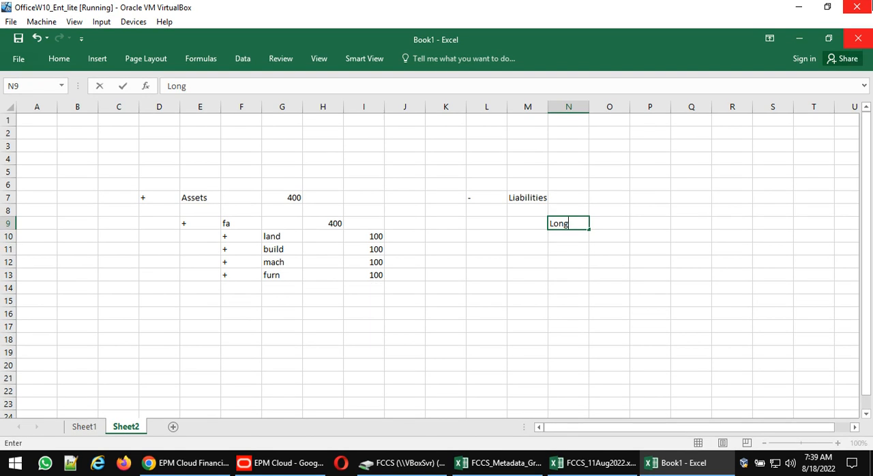
{"action": "type", "text": " Tli"}
{"action": "key", "text": "Return"}
- Enter the label current lib in cell N10 under Liabilities
{"action": "key", "text": "Right"}
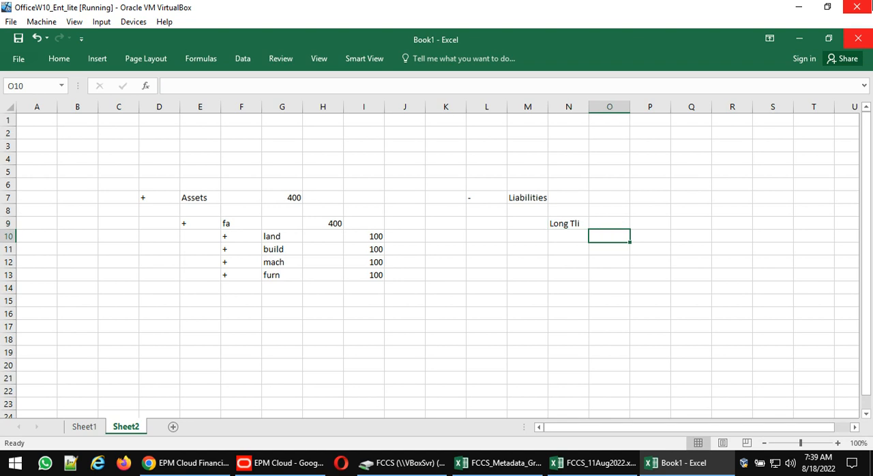
{"action": "key", "text": "Left"}
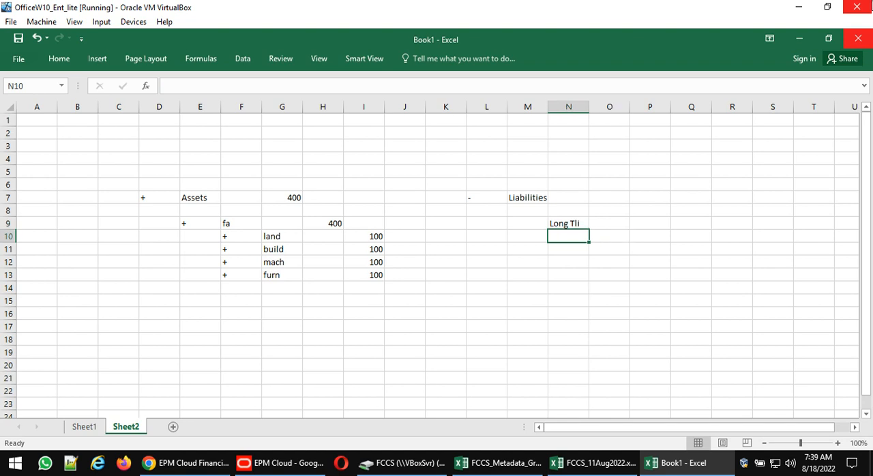
{"action": "type", "text": "current lib"}
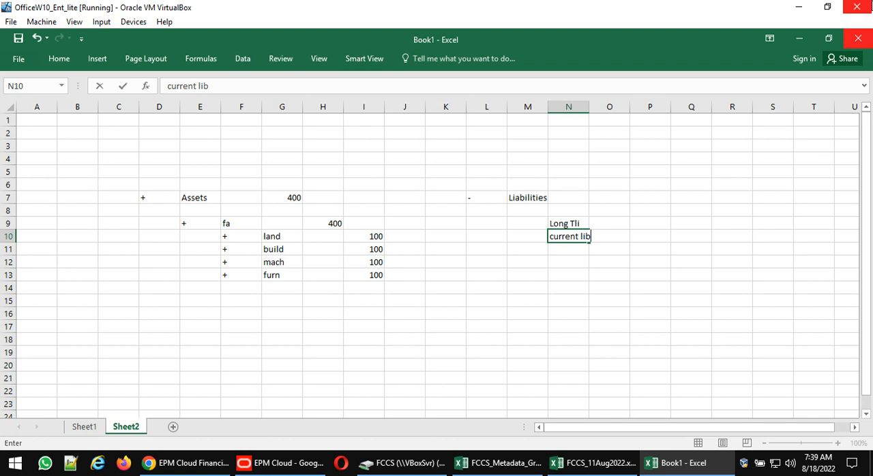
{"action": "key", "text": "Return"}
- List credi and bills payable in cells O11 and O12 beneath current lib
{"action": "key", "text": "Right"}
{"action": "type", "text": "credi"}
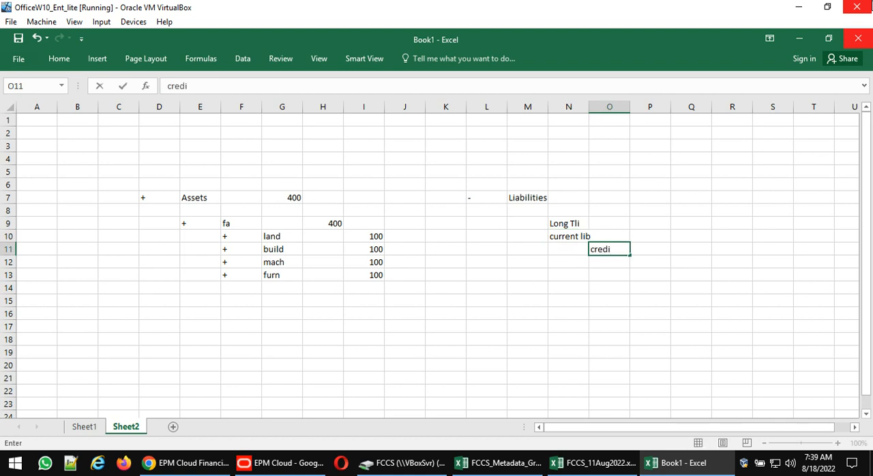
{"action": "key", "text": "Return"}
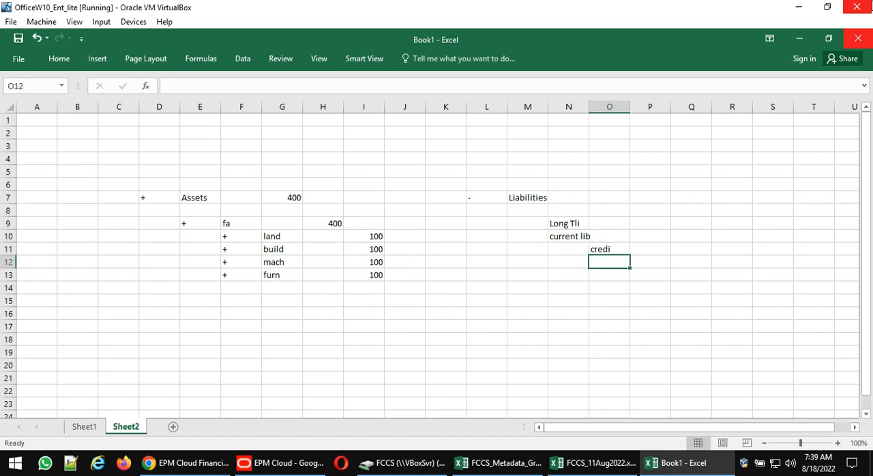
{"action": "type", "text": "bills p"}
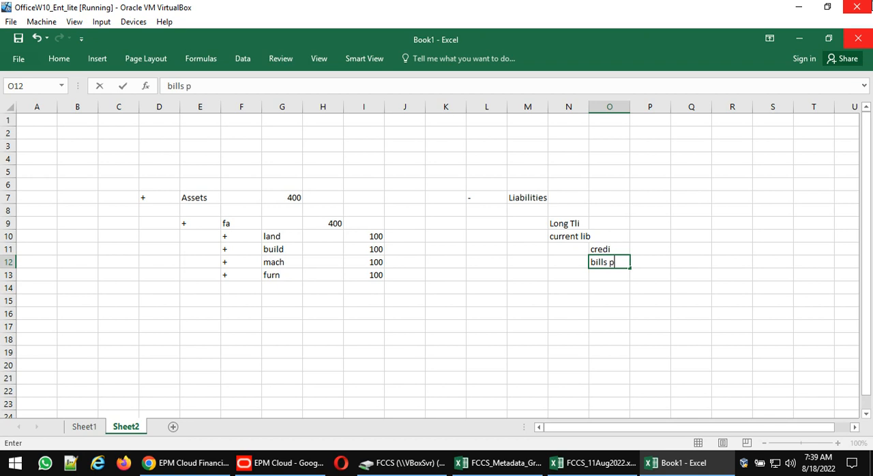
{"action": "type", "text": "ayable"}
{"action": "key", "text": "Return"}
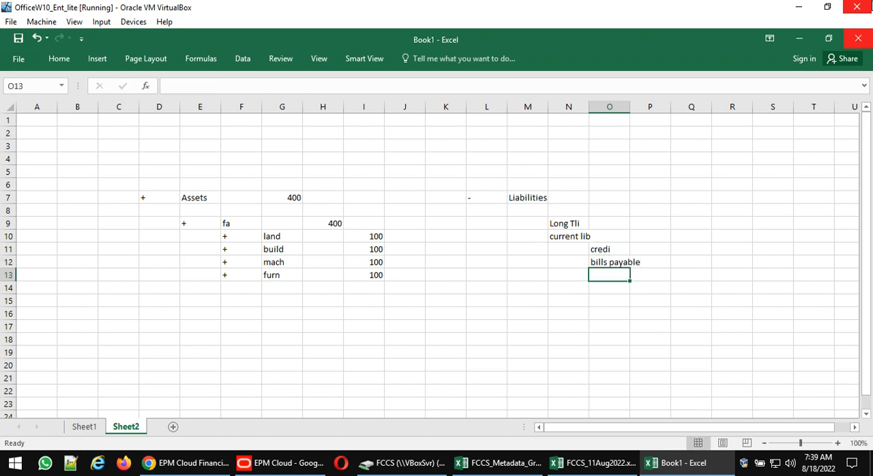
- Move the Long Tli label from cell N9 to cell N13
{"action": "key", "text": "Up"}
{"action": "key", "text": "Up"}
{"action": "key", "text": "Up"}
{"action": "key", "text": "Left"}
{"action": "key", "text": "Up"}
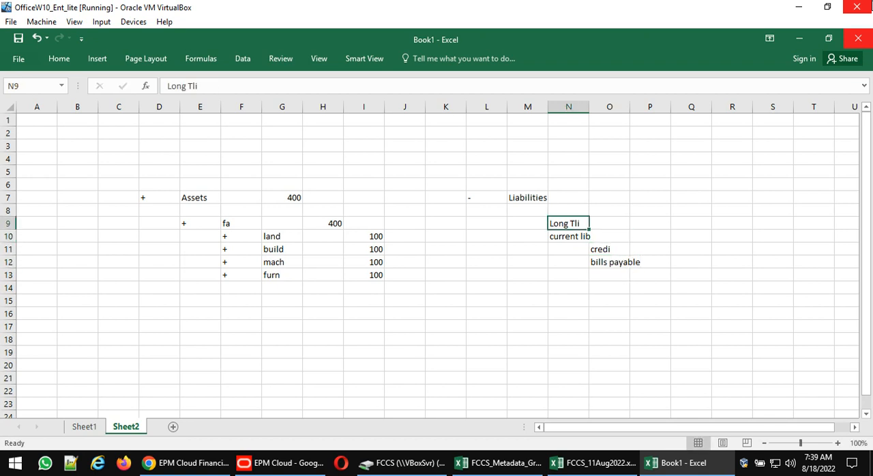
{"action": "key", "text": "ctrl+x"}
{"action": "key", "text": "Down"}
{"action": "key", "text": "Down"}
{"action": "key", "text": "Down"}
{"action": "key", "text": "Down"}
{"action": "key", "text": "ctrl+v"}
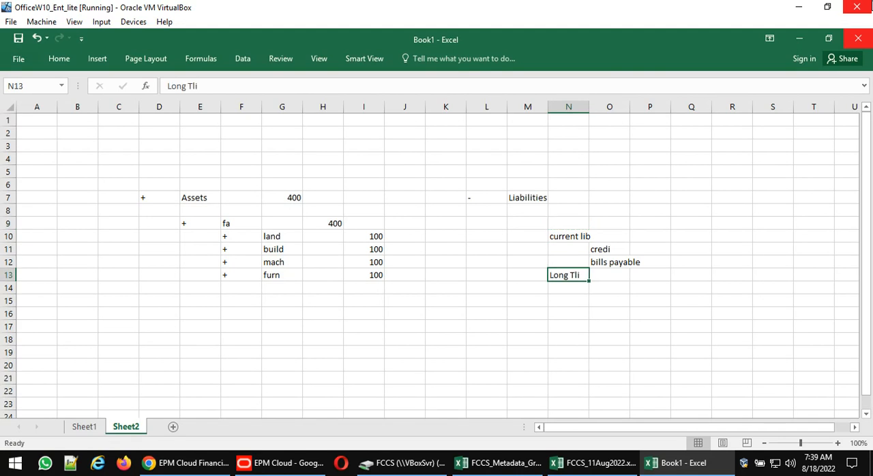
- Delete the Long Tli label from cell N13
{"action": "key", "text": "Down"}
{"action": "key", "text": "Right"}
{"action": "key", "text": "Up"}
{"action": "key", "text": "Left"}
{"action": "key", "text": "Delete"}
- Add loans and OD in cells O13 and O14 to the list of current liabilities
{"action": "key", "text": "Right"}
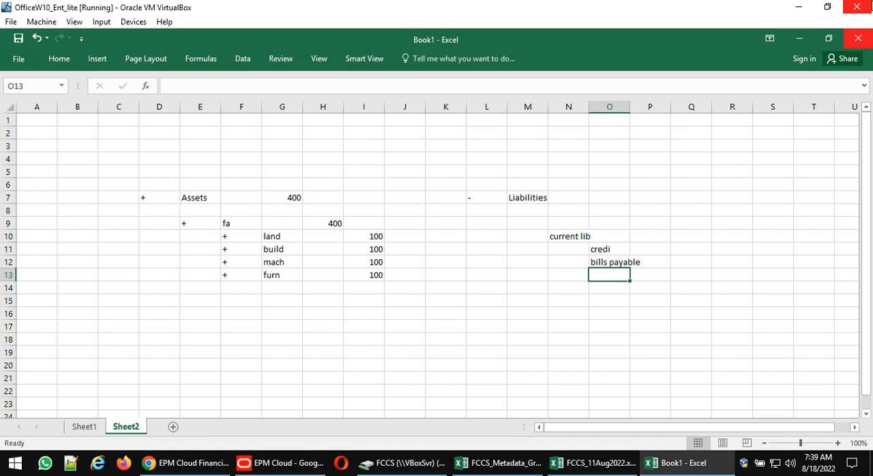
{"action": "type", "text": "loans"}
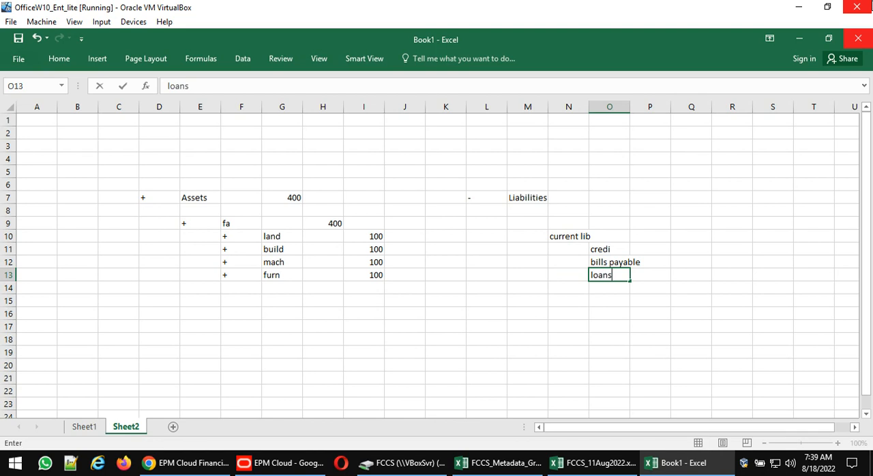
{"action": "key", "text": "Return"}
{"action": "type", "text": "OD"}
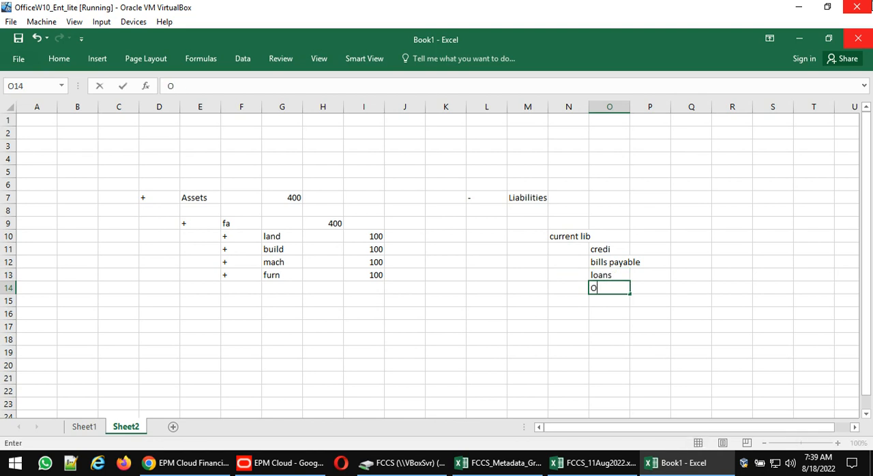
{"action": "key", "text": "Return"}
- Enter 100 in each of cells Q11 to Q14 for the four current liability items
{"action": "key", "text": "Up"}
{"action": "key", "text": "Up"}
{"action": "key", "text": "Up"}
{"action": "key", "text": "Up"}
{"action": "key", "text": "Right"}
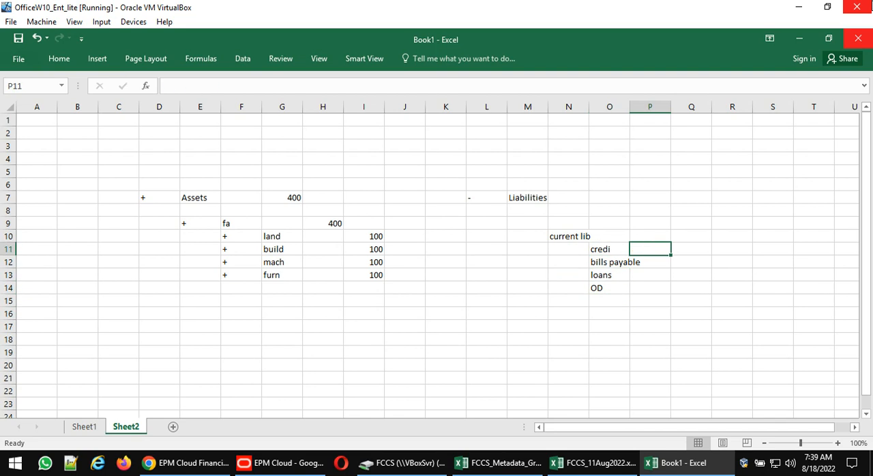
{"action": "key", "text": "Right"}
{"action": "type", "text": "100"}
{"action": "key", "text": "Return"}
{"action": "type", "text": "100"}
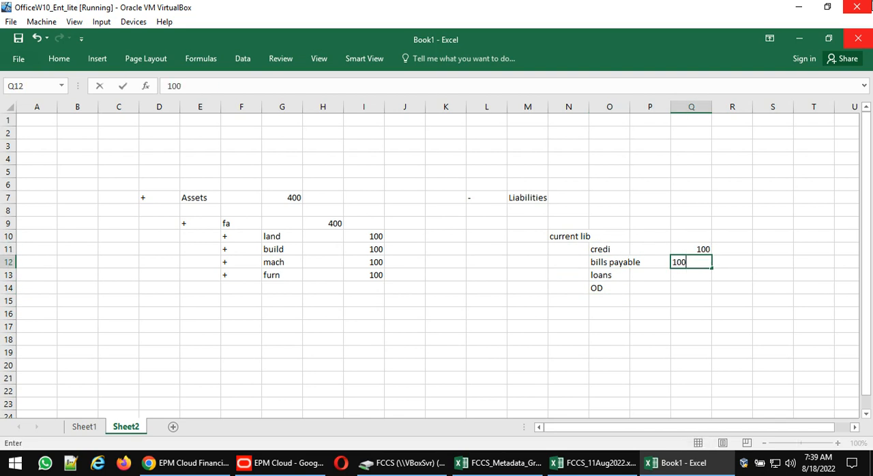
{"action": "key", "text": "Return"}
{"action": "type", "text": "100"}
{"action": "key", "text": "Return"}
{"action": "type", "text": "100"}
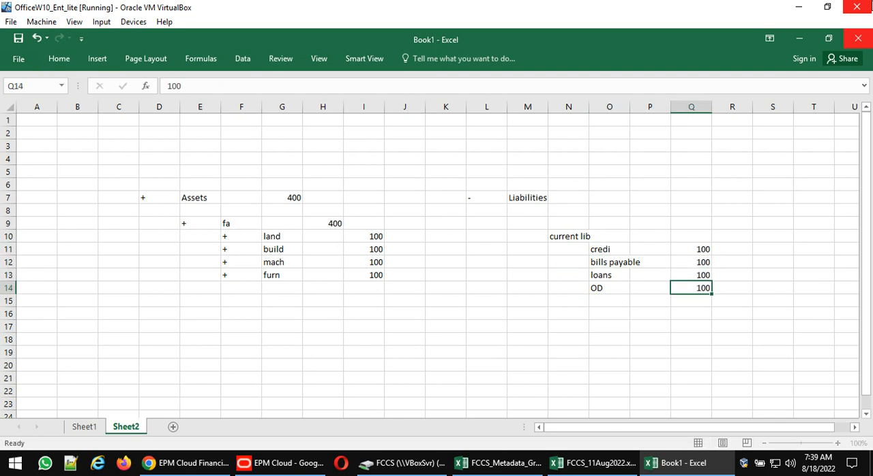
{"action": "key", "text": "Return"}
- Enter a - sign in cell N11 beside credi
{"action": "key", "text": "Up"}
{"action": "key", "text": "Up"}
{"action": "key", "text": "Up"}
{"action": "key", "text": "Up"}
{"action": "key", "text": "Left"}
{"action": "key", "text": "Left"}
{"action": "key", "text": "Left"}
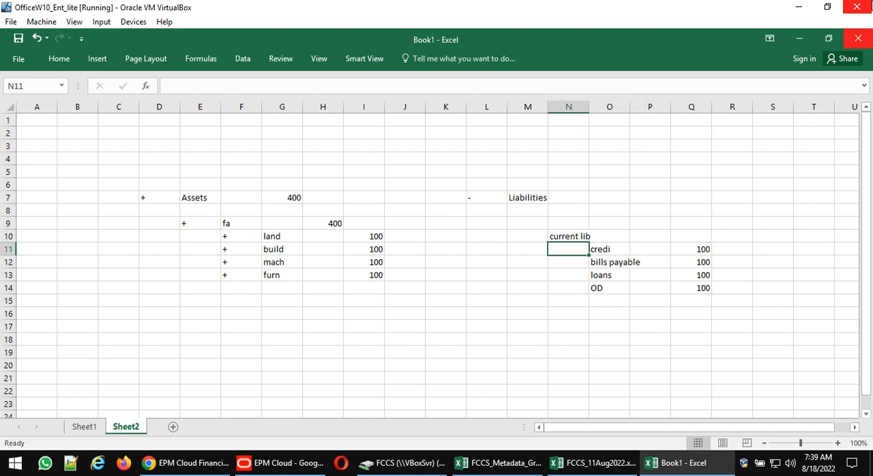
{"action": "type", "text": "-"}
{"action": "key", "text": "Return"}
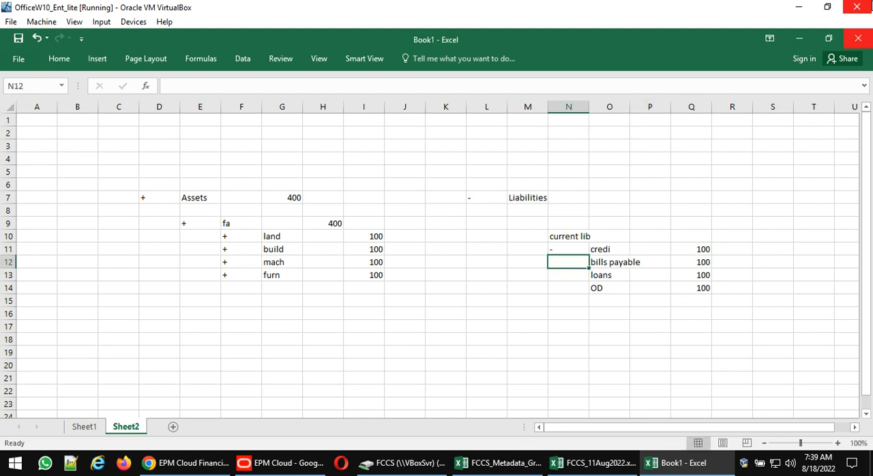
- Put a + sign in cell N11 and fill it down to N14 beside all four current liability items
{"action": "key", "text": "Up"}
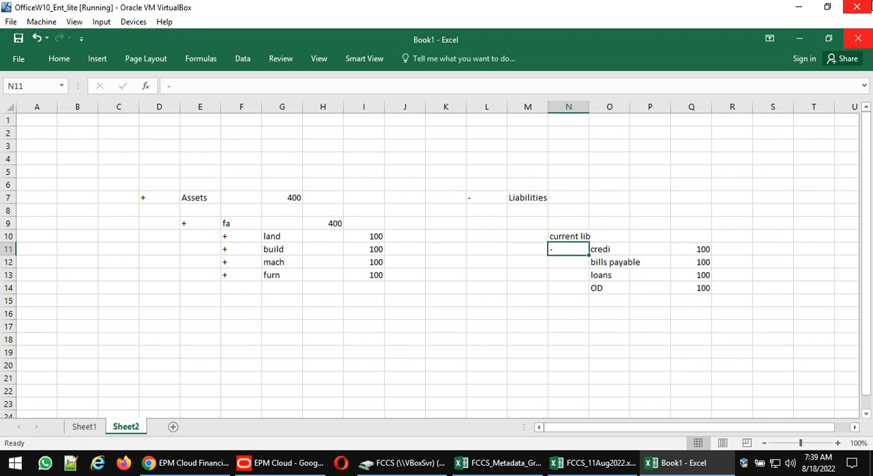
{"action": "type", "text": "+"}
{"action": "key", "text": "Return"}
{"action": "key", "text": "Up"}
{"action": "key", "text": "shift+Down"}
{"action": "key", "text": "shift+Down"}
{"action": "key", "text": "shift+Down"}
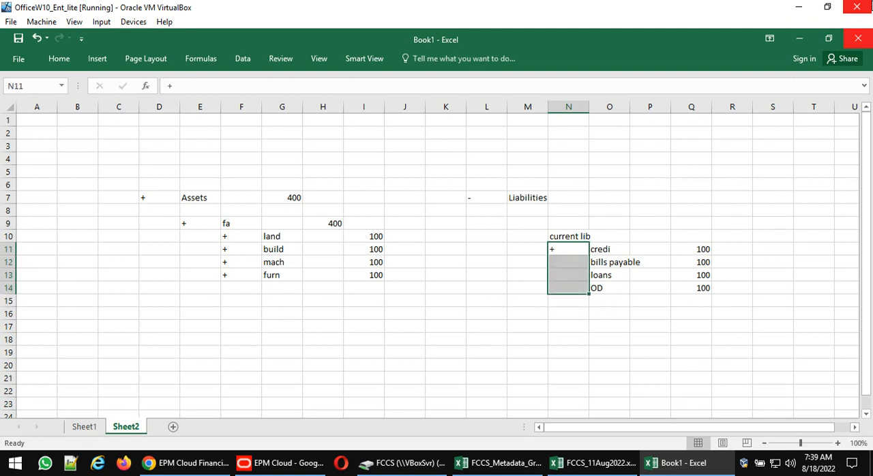
{"action": "key", "text": "ctrl+d"}
- Enter the subtotal 400 in cell P10 on the current lib row
{"action": "key", "text": "Right"}
{"action": "key", "text": "Right"}
{"action": "key", "text": "Up"}
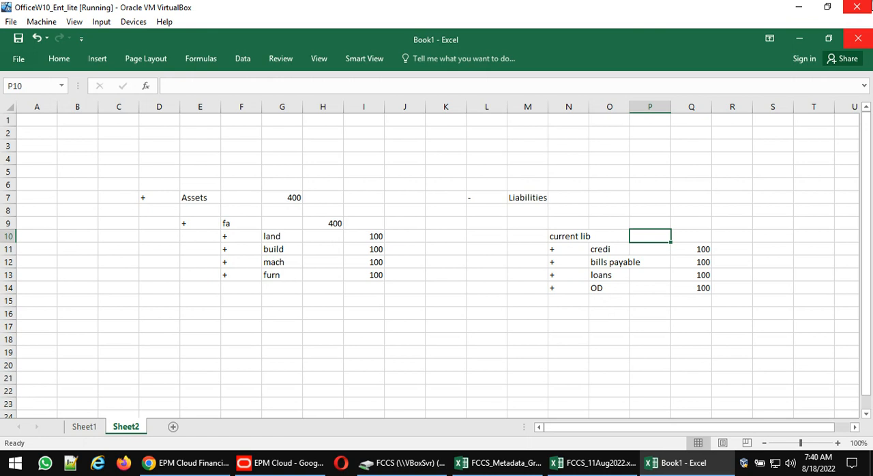
{"action": "type", "text": "400"}
{"action": "key", "text": "Return"}
{"action": "key", "text": "Up"}
{"action": "key", "text": "Up"}
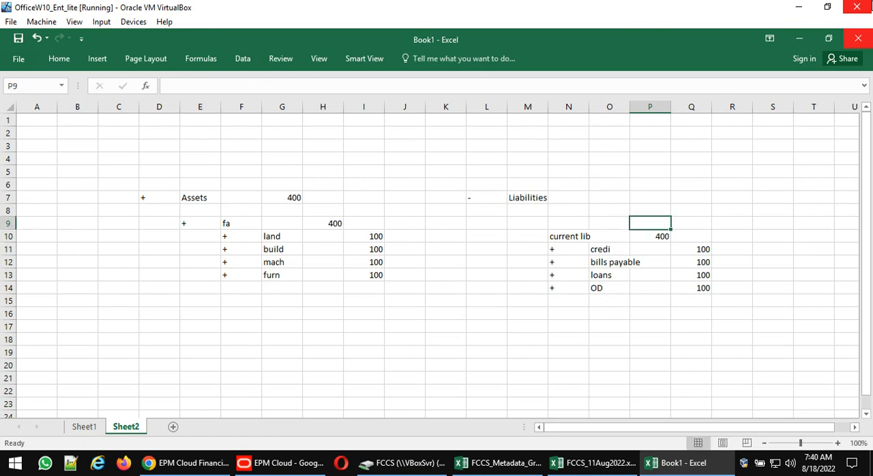
{"action": "key", "text": "Left"}
{"action": "key", "text": "Left"}
{"action": "key", "text": "Left"}
{"action": "key", "text": "Down"}
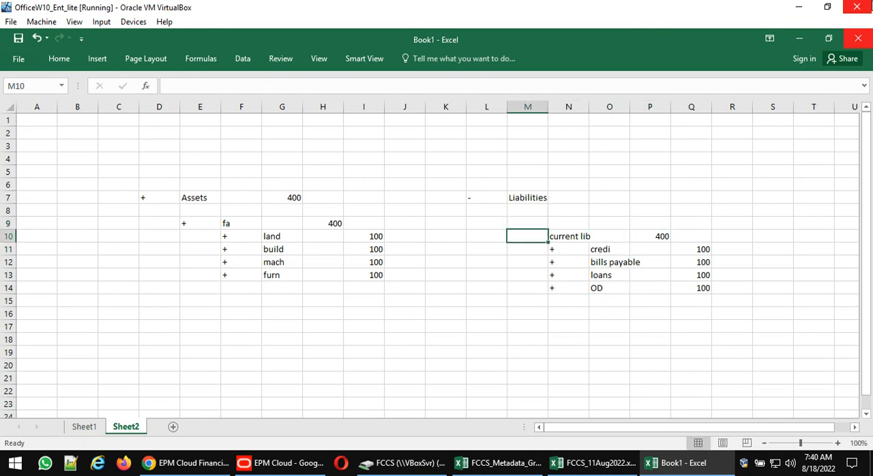
{"action": "type", "text": "+"}
{"action": "key", "text": "Right"}
{"action": "key", "text": "Right"}
{"action": "key", "text": "Right"}
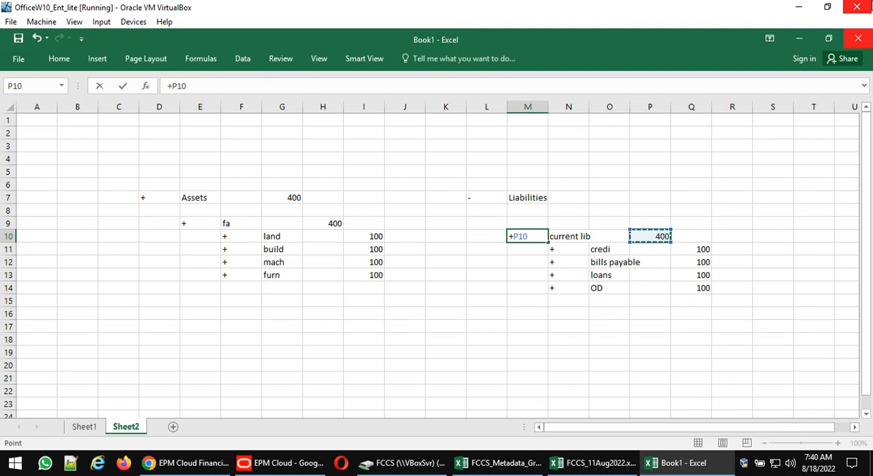
{"action": "key", "text": "Escape"}
- Enter a + sign in cell M10 beside the current lib label
{"action": "key", "text": "Left"}
{"action": "key", "text": "Left"}
{"action": "key", "text": "Right"}
{"action": "key", "text": "Right"}
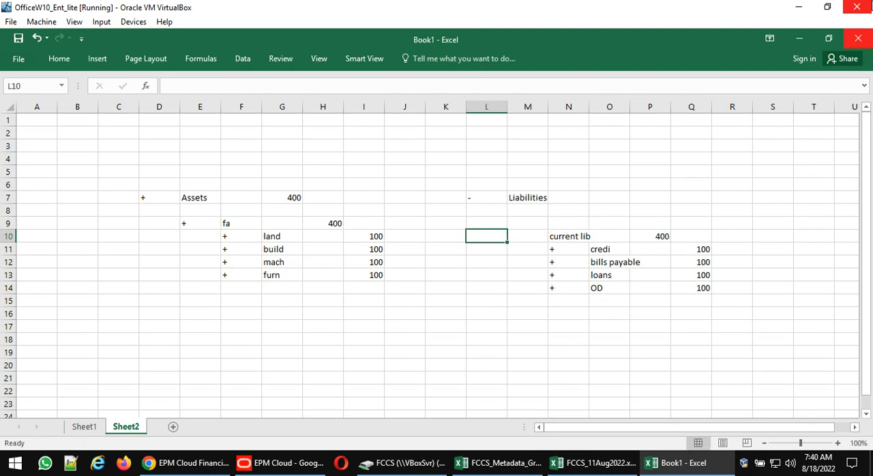
{"action": "type", "text": "+"}
{"action": "key", "text": "Return"}
{"action": "key", "text": "Up"}
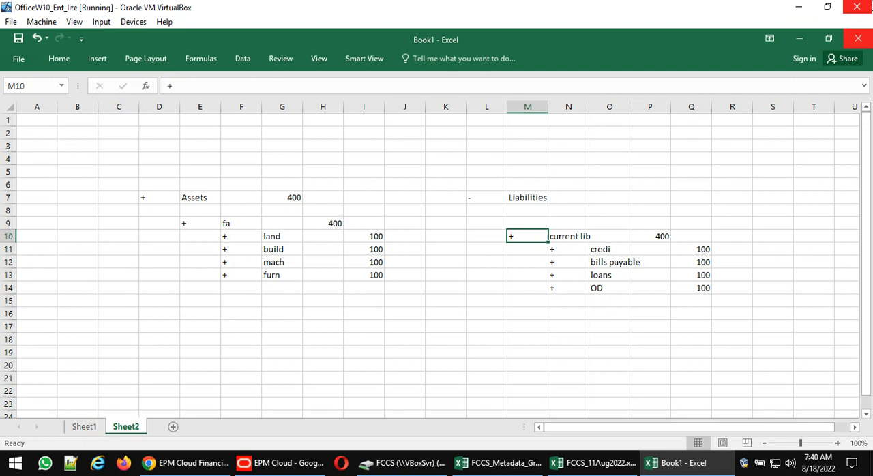
- Enter the total 400 in cell O7 on the Liabilities row
{"action": "key", "text": "Right"}
{"action": "key", "text": "Right"}
{"action": "key", "text": "Up"}
{"action": "key", "text": "Up"}
{"action": "key", "text": "Up"}
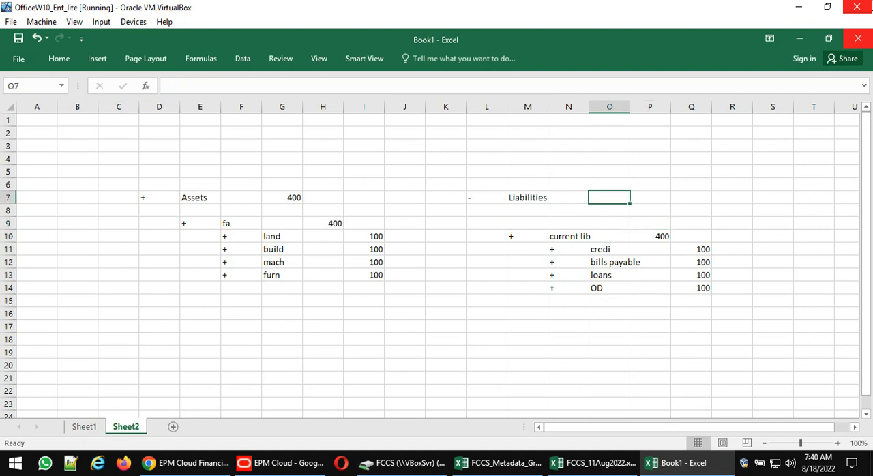
{"action": "type", "text": "400"}
{"action": "key", "text": "Return"}
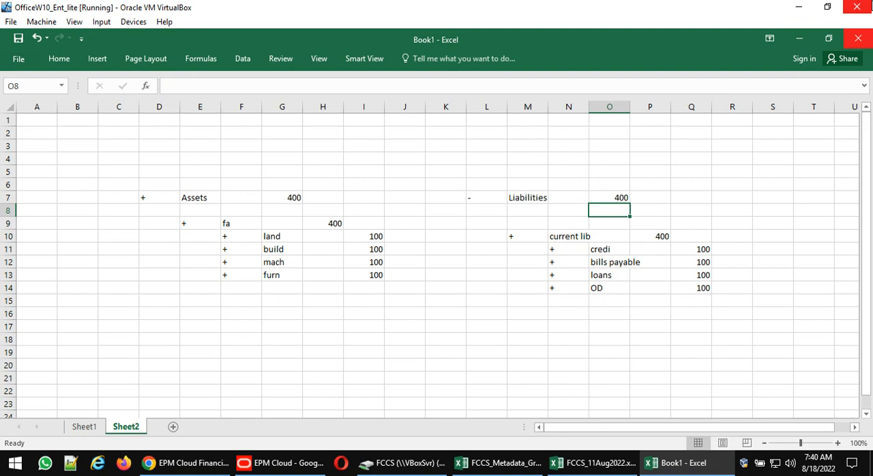
- Calculate assets minus liabilities in cell J5 with the formula =G7-O7
{"action": "key", "text": "Up"}
{"action": "key", "text": "Left"}
{"action": "key", "text": "Left"}
{"action": "key", "text": "Left"}
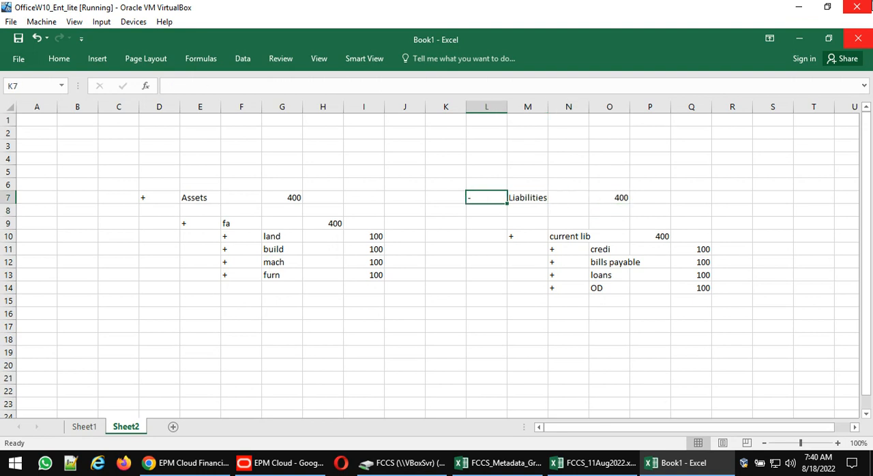
{"action": "key", "text": "Left"}
{"action": "key", "text": "Left"}
{"action": "key", "text": "Left"}
{"action": "key", "text": "Left"}
{"action": "key", "text": "Left"}
{"action": "key", "text": "Right"}
{"action": "key", "text": "Right"}
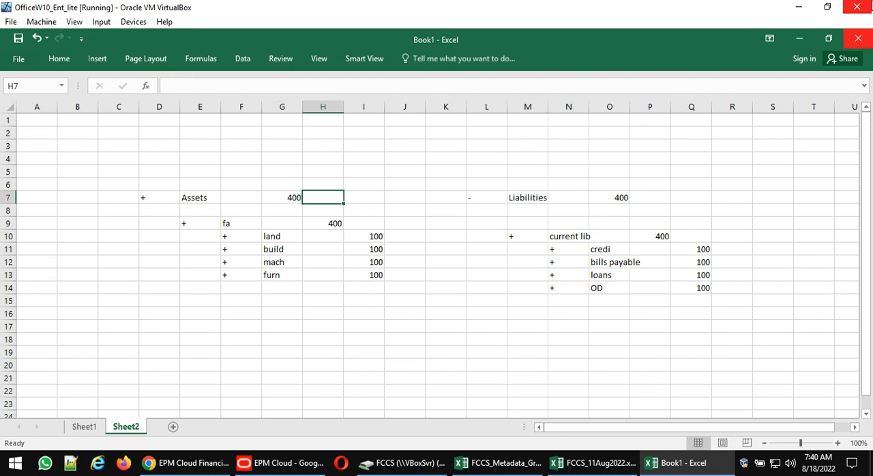
{"action": "key", "text": "Up"}
{"action": "key", "text": "Up"}
{"action": "key", "text": "Right"}
{"action": "type", "text": "="}
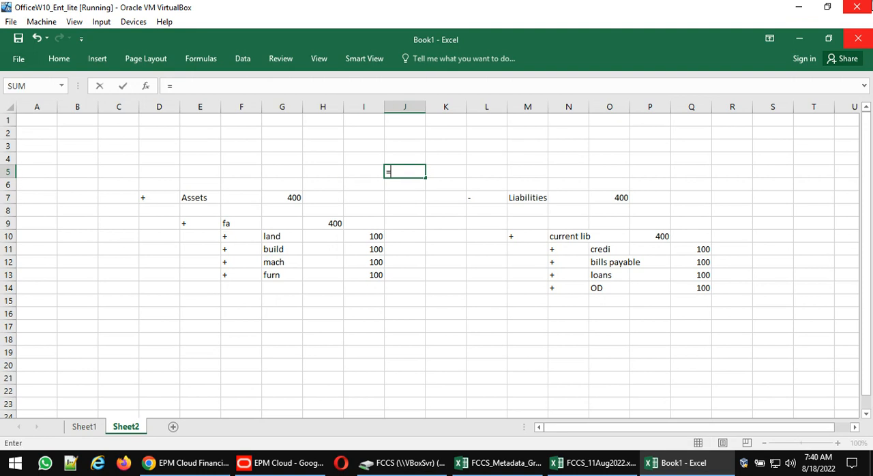
{"action": "left_click", "coordinate": [286, 196]}
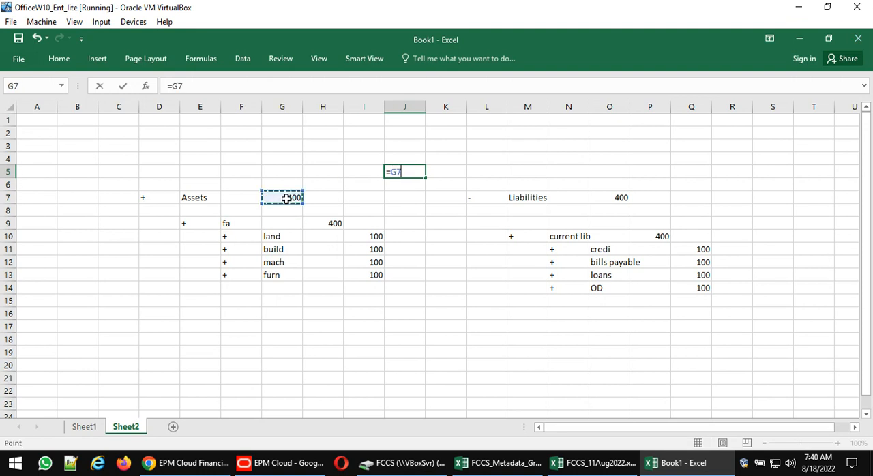
{"action": "type", "text": "-"}
{"action": "left_click", "coordinate": [617, 198]}
{"action": "key", "text": "Return"}
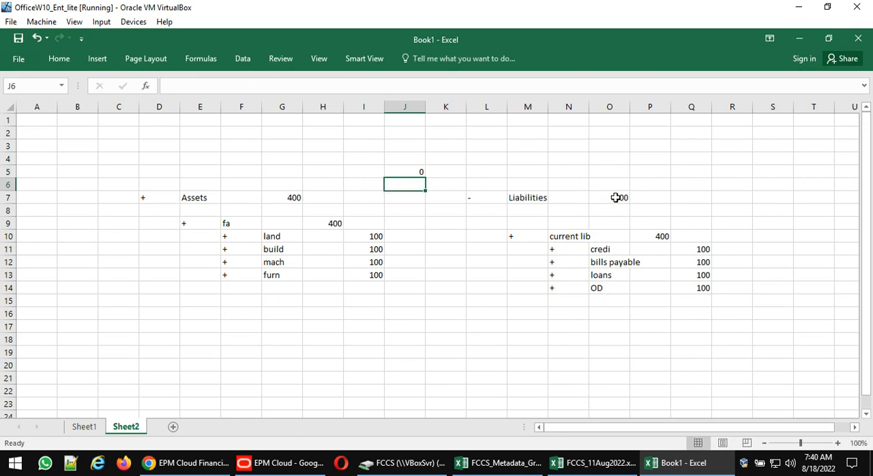
- Check the J5 formula and Liabilities sign, then in EPM Cloud view the member properties of FCCS_Total Liabilities and Equity without changes
{"action": "key", "text": "Up"}
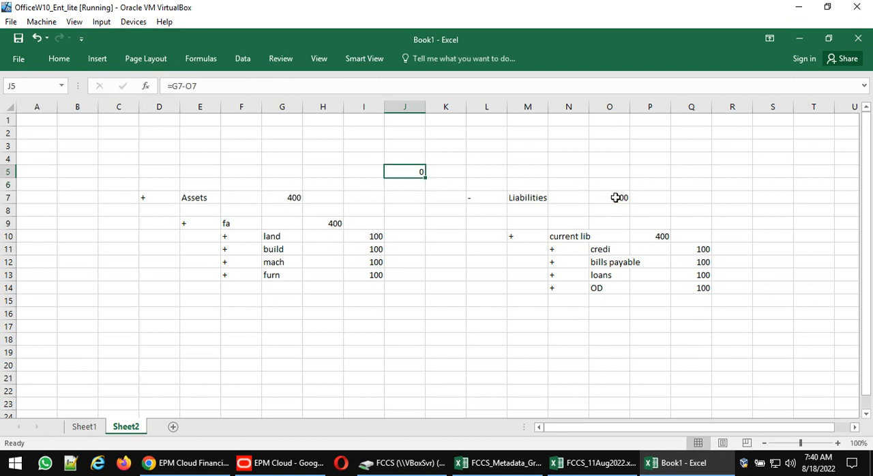
{"action": "left_click", "coordinate": [481, 198]}
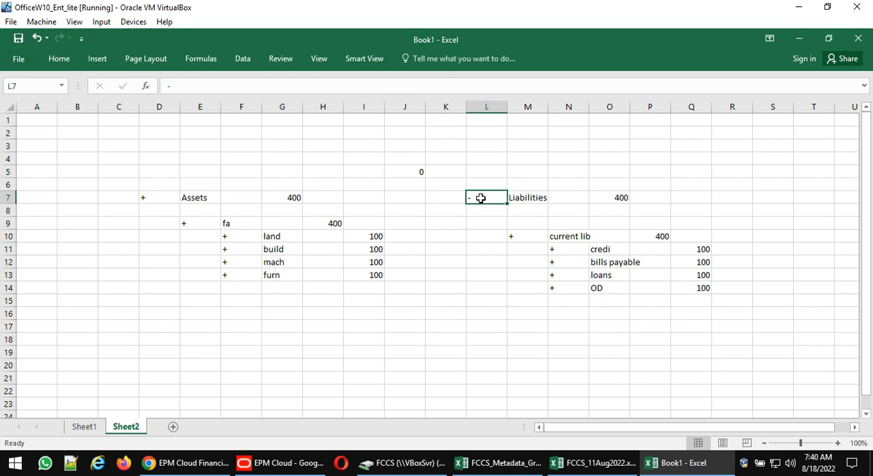
{"action": "left_click", "coordinate": [208, 462]}
{"action": "left_click", "coordinate": [120, 226]}
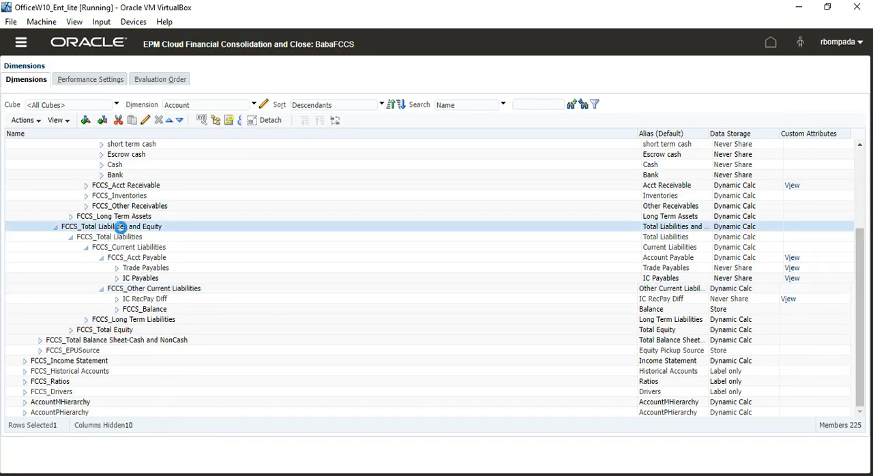
{"action": "left_click", "coordinate": [145, 122]}
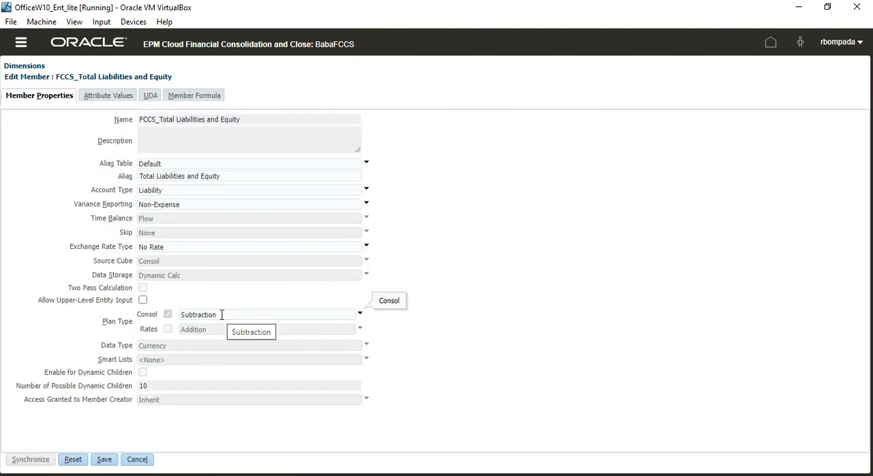
{"action": "left_click", "coordinate": [137, 461]}
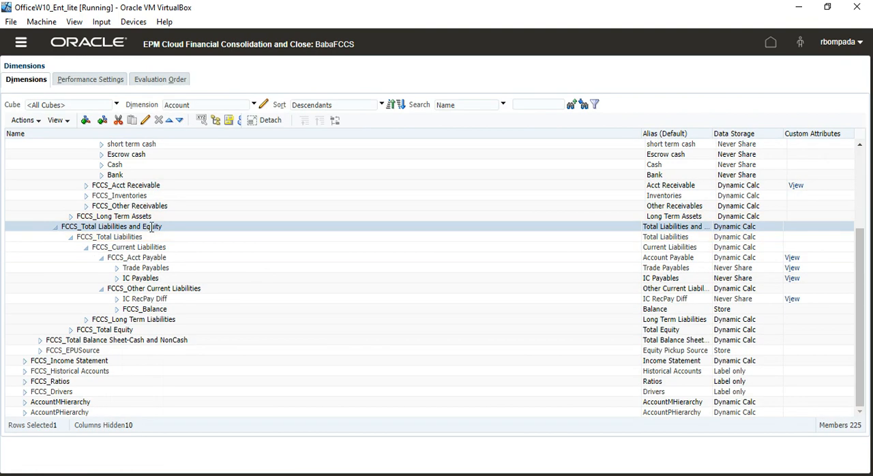
- View the member properties of FCCS_Total Liabilities, including its Consol plan type operator, and close them without changes
{"action": "left_click", "coordinate": [131, 238]}
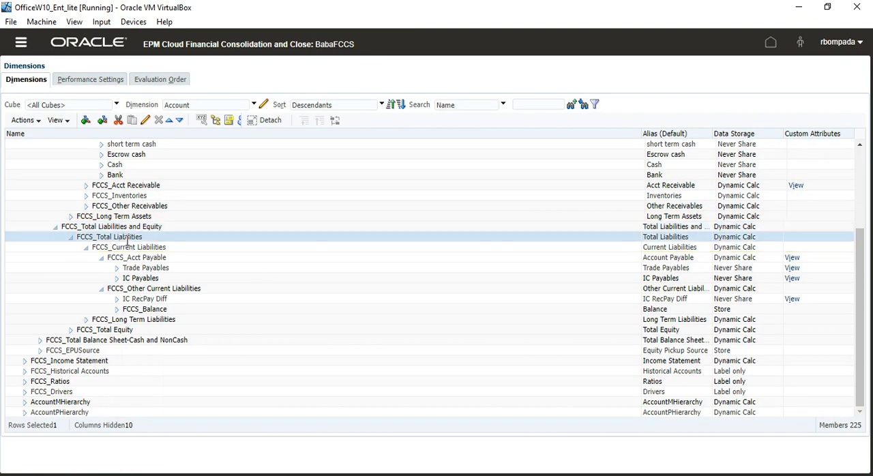
{"action": "left_click", "coordinate": [145, 120]}
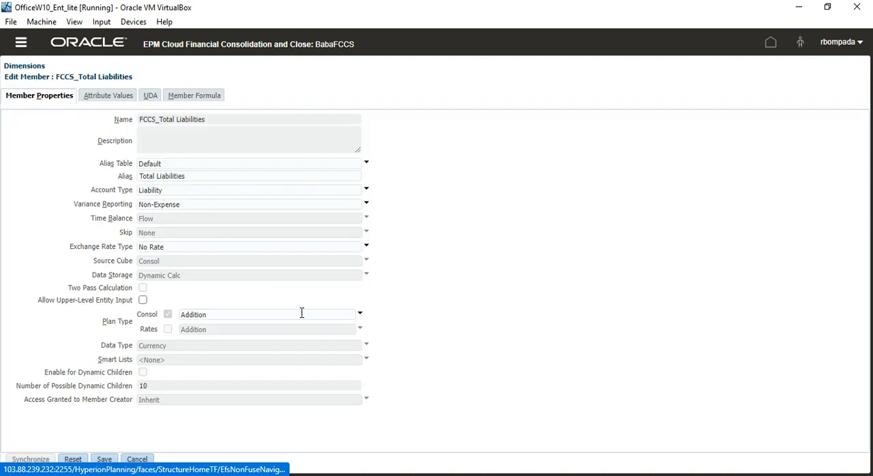
{"action": "left_click", "coordinate": [138, 462]}
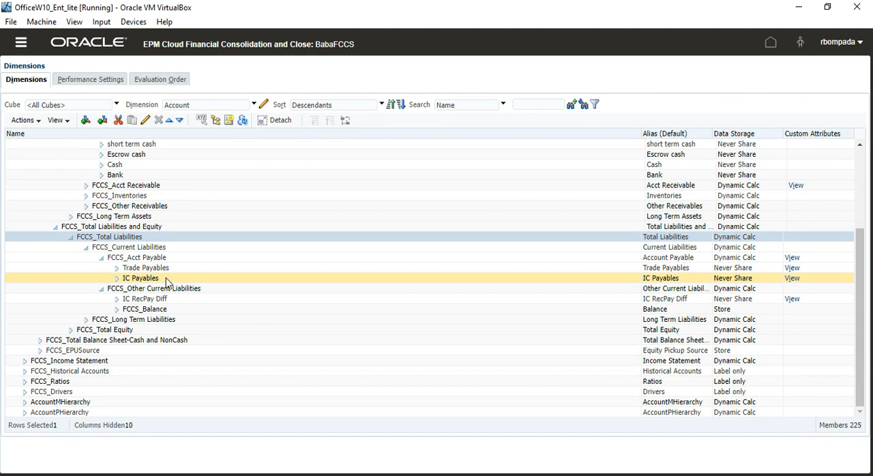
- Display the Movement dimension and examine the FCCS_CashFlow_Operating hierarchy down to the child of FCCS_CashFlow_NetIncome
{"action": "left_click", "coordinate": [253, 105]}
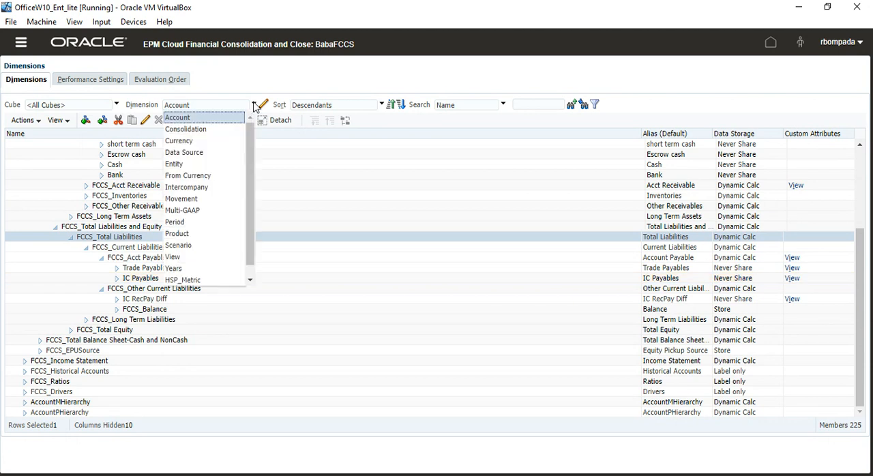
{"action": "left_click", "coordinate": [197, 198]}
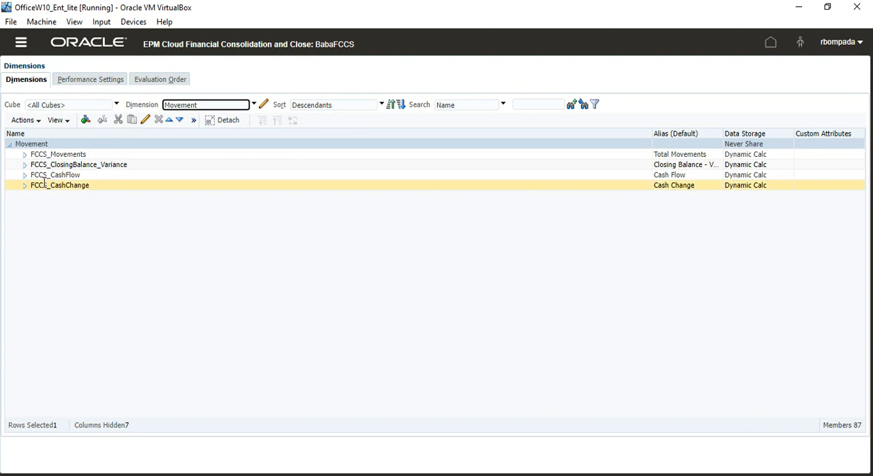
{"action": "left_click", "coordinate": [25, 176]}
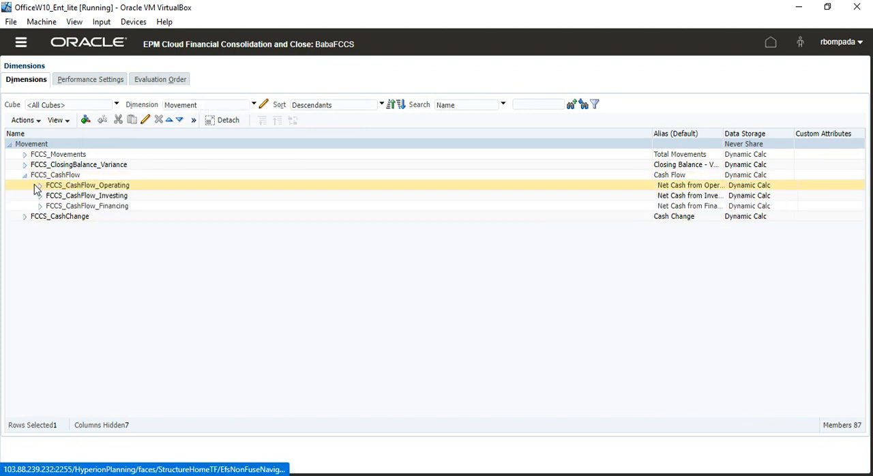
{"action": "left_click", "coordinate": [40, 187]}
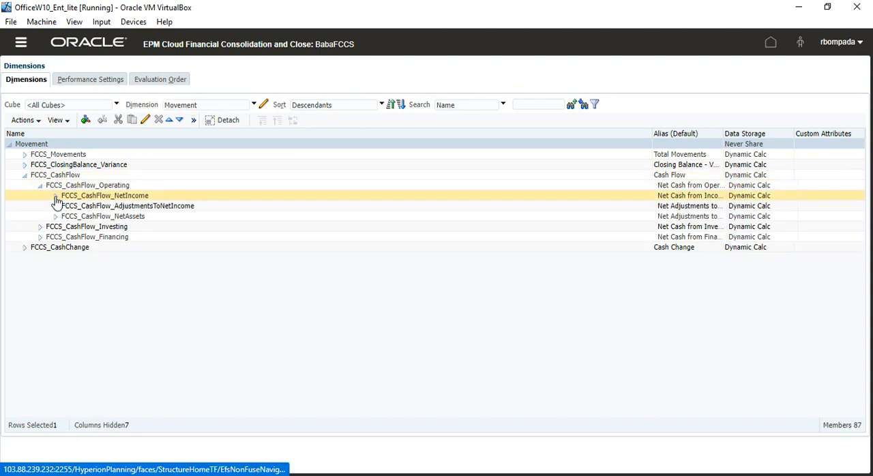
{"action": "left_click", "coordinate": [55, 196]}
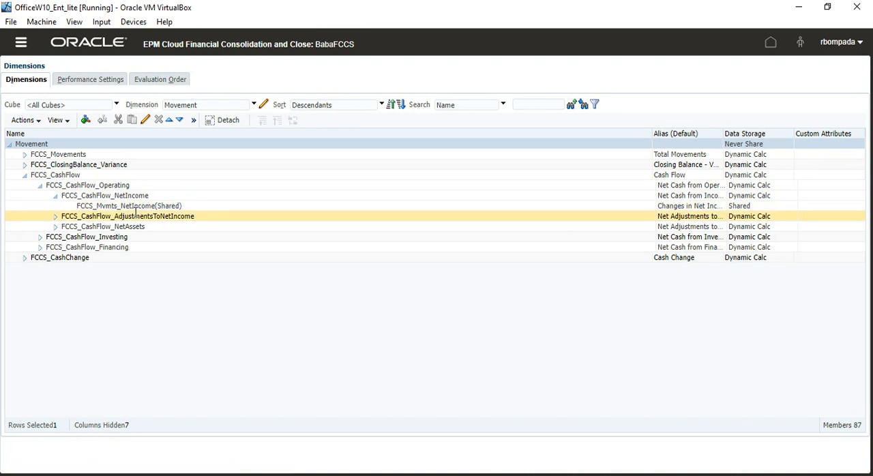
{"action": "left_click", "coordinate": [41, 185]}
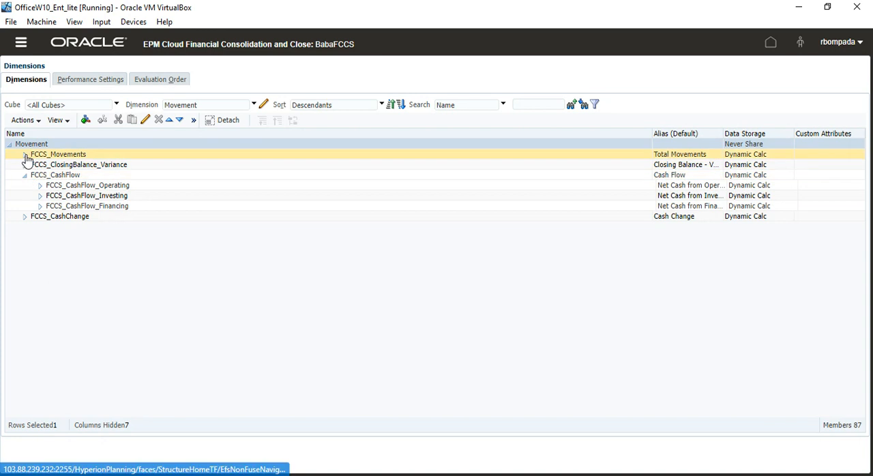
- Expand FCCS_Movements through FCCS_ClosingBalance, FCCS_Mvmts_Total and FCCS_Mvmts_Subtotal to show the members under FCCS_Mvmts_Operating
{"action": "left_click", "coordinate": [24, 154]}
{"action": "left_click", "coordinate": [40, 176]}
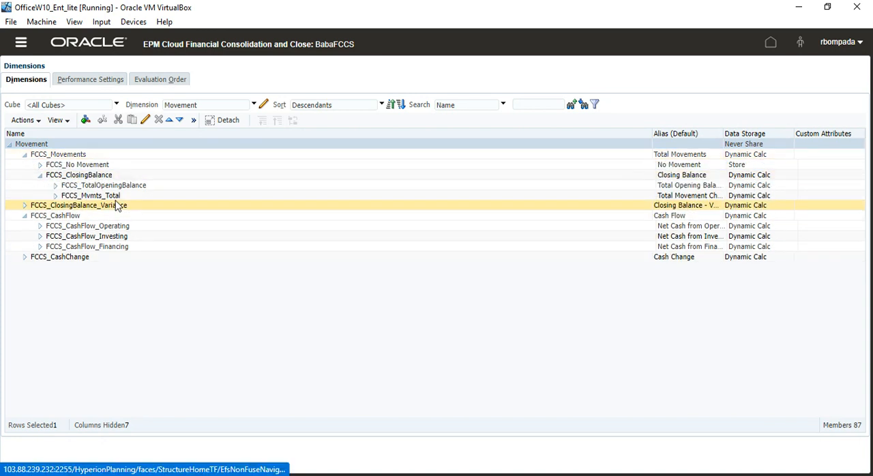
{"action": "left_click", "coordinate": [55, 196]}
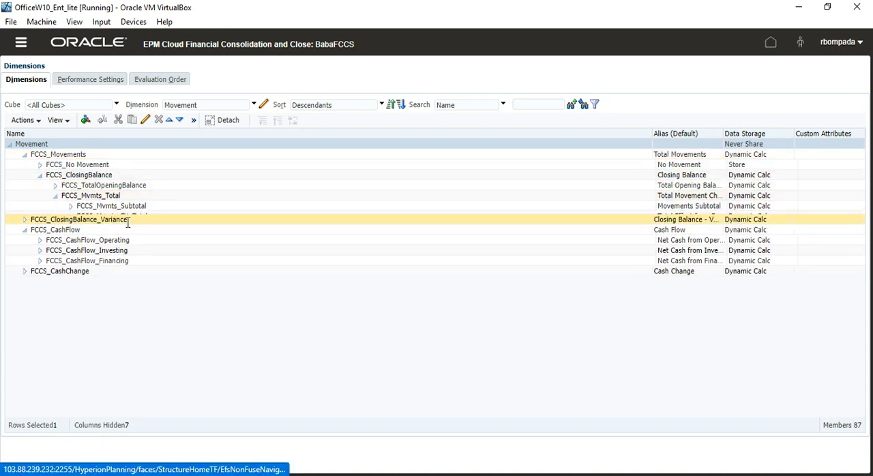
{"action": "left_click", "coordinate": [70, 206]}
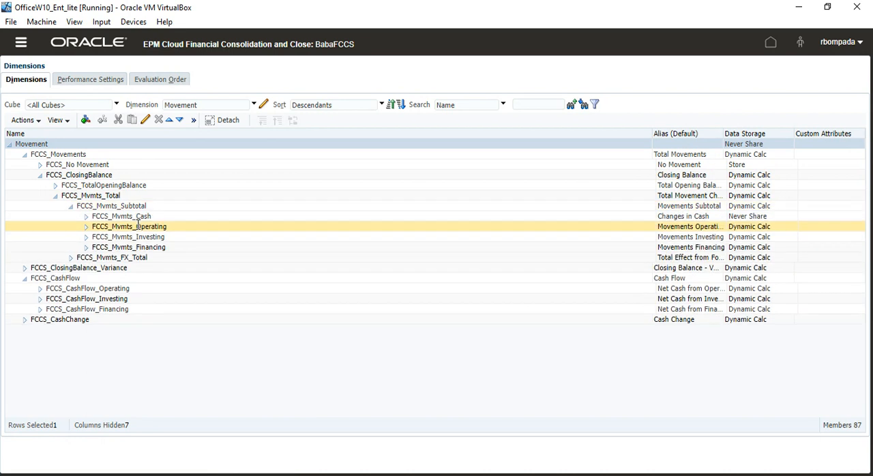
{"action": "left_click", "coordinate": [86, 227]}
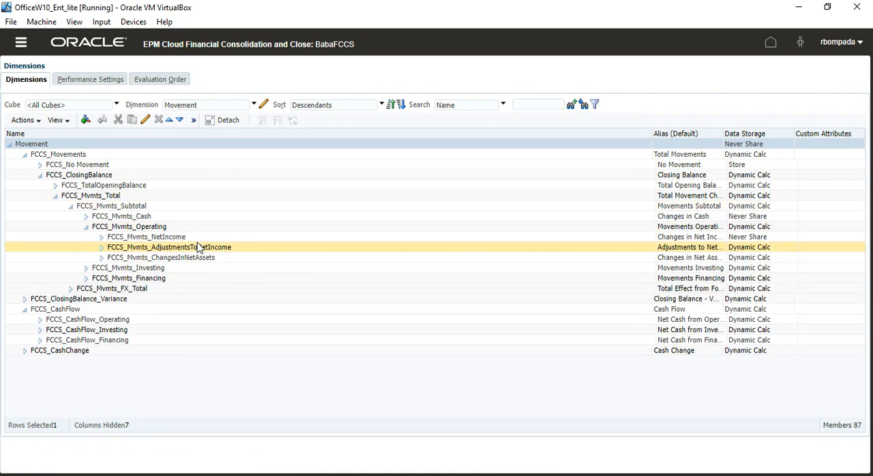
- Inspect the member properties and attribute values of FCCS_Mvmts_NetIncome, including Is Default Movement, and close without changes
{"action": "left_click", "coordinate": [168, 239]}
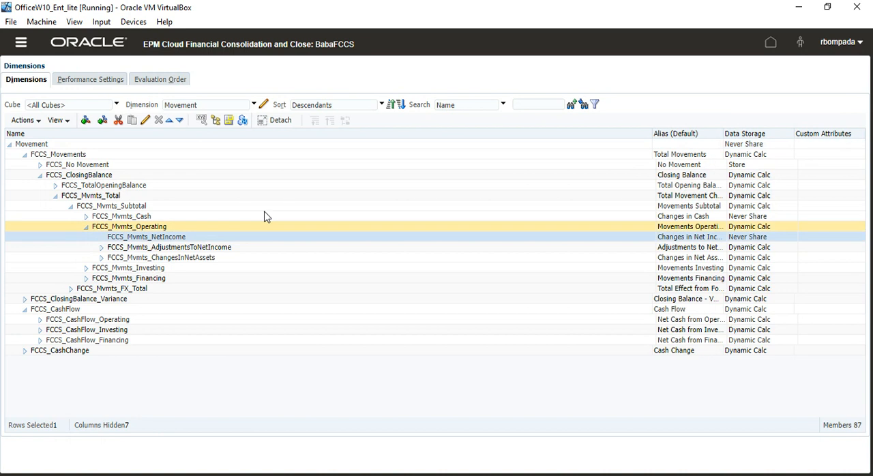
{"action": "left_click", "coordinate": [144, 120]}
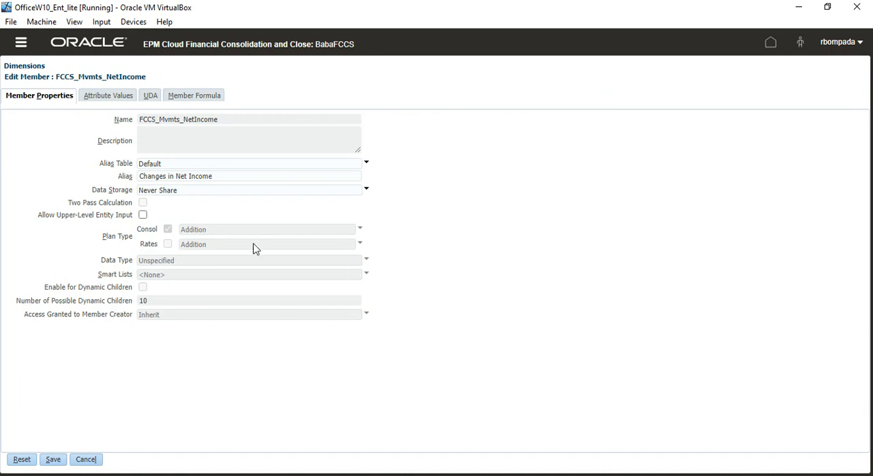
{"action": "left_click", "coordinate": [112, 102]}
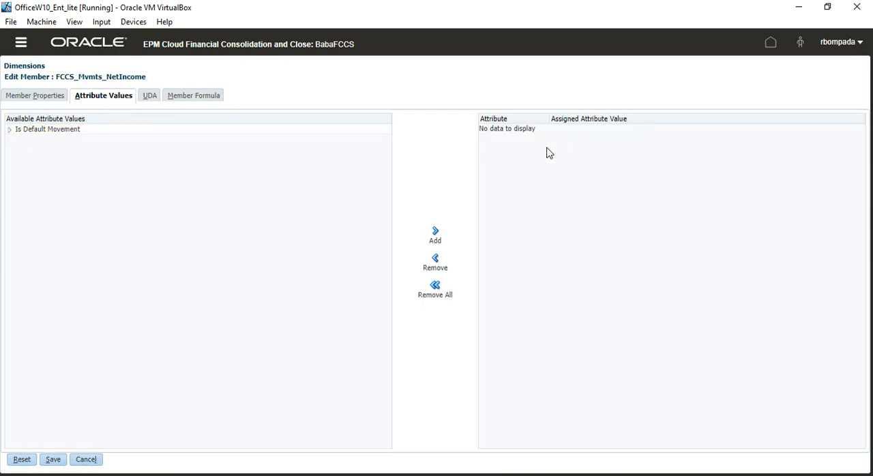
{"action": "left_click", "coordinate": [9, 130]}
{"action": "left_click", "coordinate": [94, 459]}
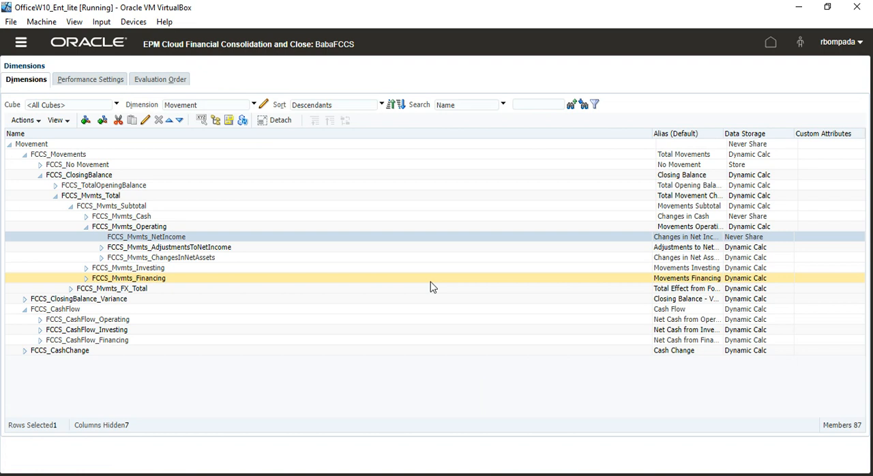
- Switch to the FCCS_11Aug2022.xlsx workbook and review the rule logic notes on system-defined and user-defined prefixes in the Movement sheet
{"action": "key", "text": "alt+Tab"}
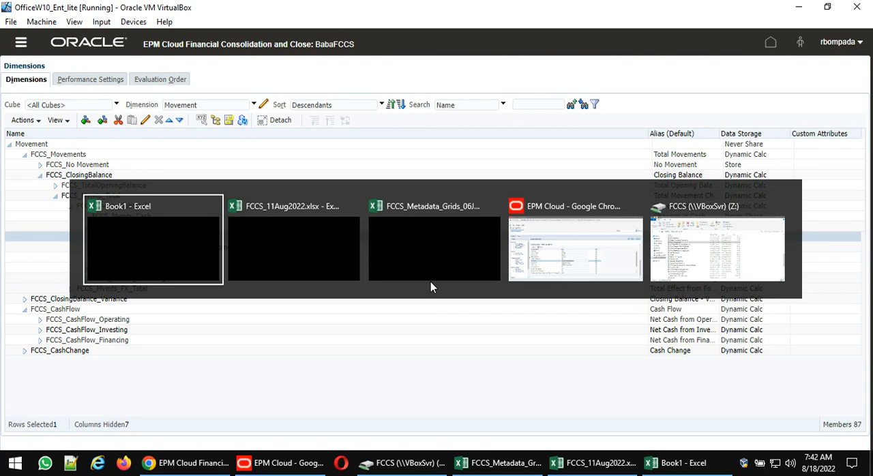
{"action": "key", "text": "alt+Tab"}
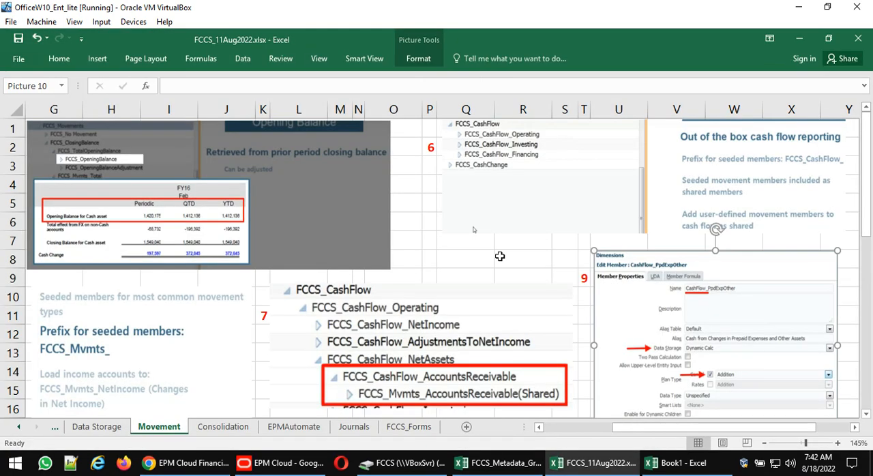
{"action": "scroll", "coordinate": [499, 256], "scroll_direction": "down", "scroll_amount": 6}
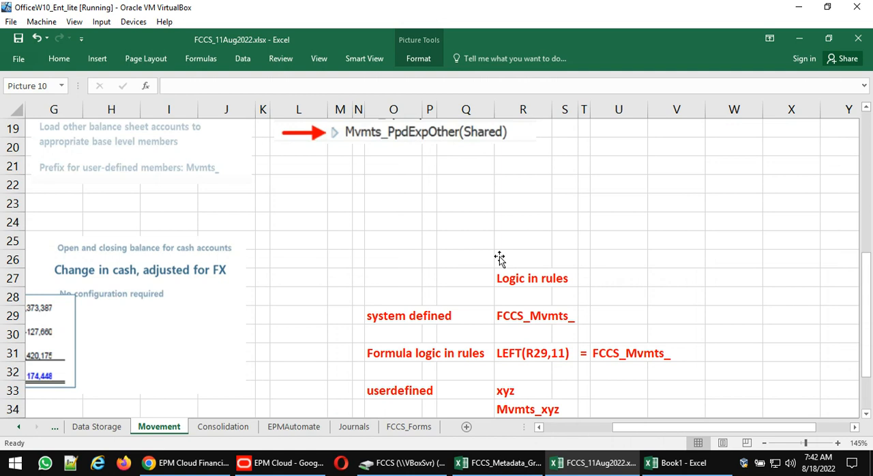
{"action": "left_click_drag", "start_coordinate": [408, 274], "coordinate": [573, 406]}
{"action": "scroll", "coordinate": [702, 305], "scroll_direction": "down", "scroll_amount": 2}
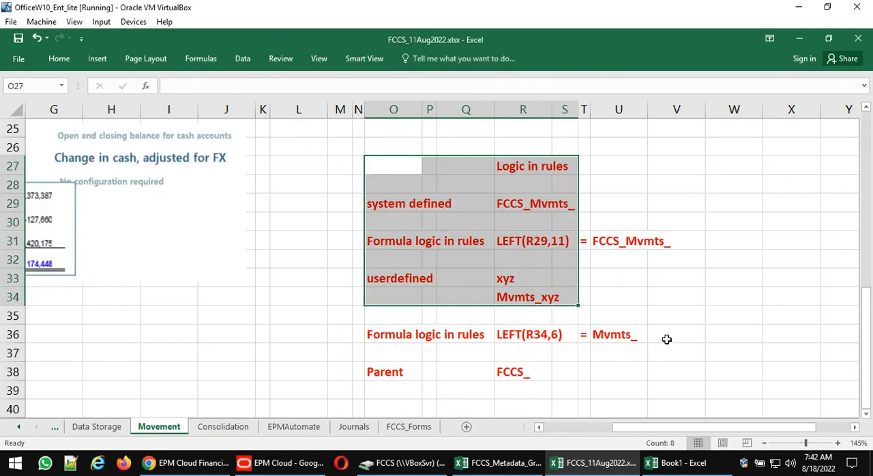
{"action": "left_click", "coordinate": [564, 372], "text": "shift"}
{"action": "scroll", "coordinate": [702, 284], "scroll_direction": "up", "scroll_amount": 8}
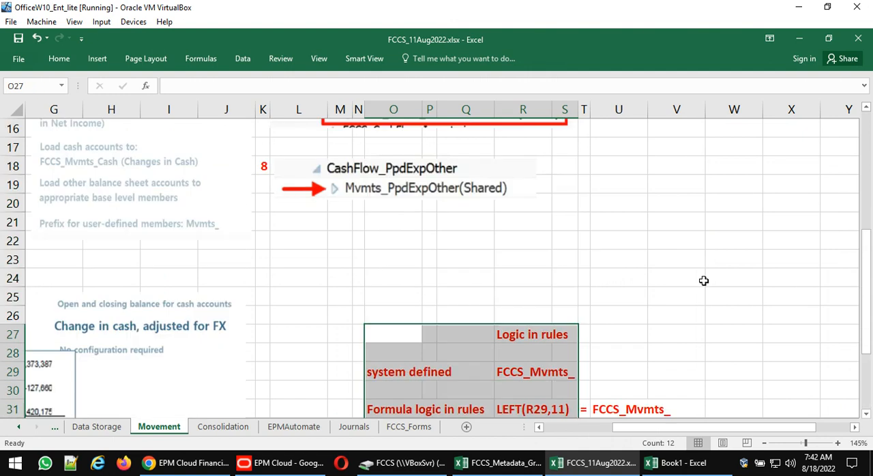
- Review the cash flow hierarchy and CashFlow_PpdExpOther member property pictures in the Movement sheet
{"action": "left_click", "coordinate": [531, 263]}
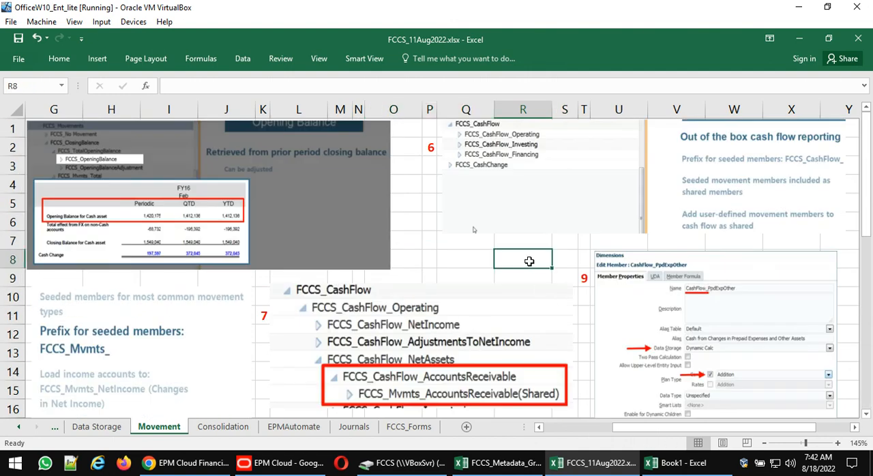
{"action": "scroll", "coordinate": [530, 264], "scroll_direction": "down", "scroll_amount": 1}
{"action": "scroll", "coordinate": [531, 264], "scroll_direction": "up", "scroll_amount": 1}
{"action": "mouse_move", "coordinate": [283, 463]}
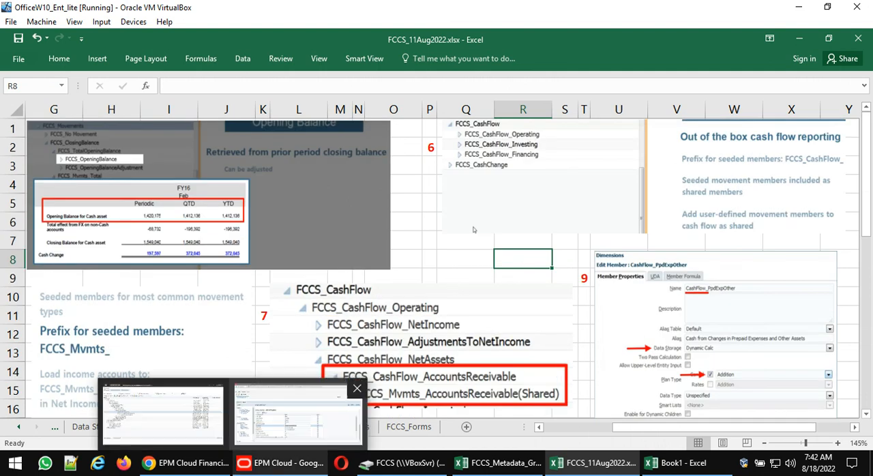